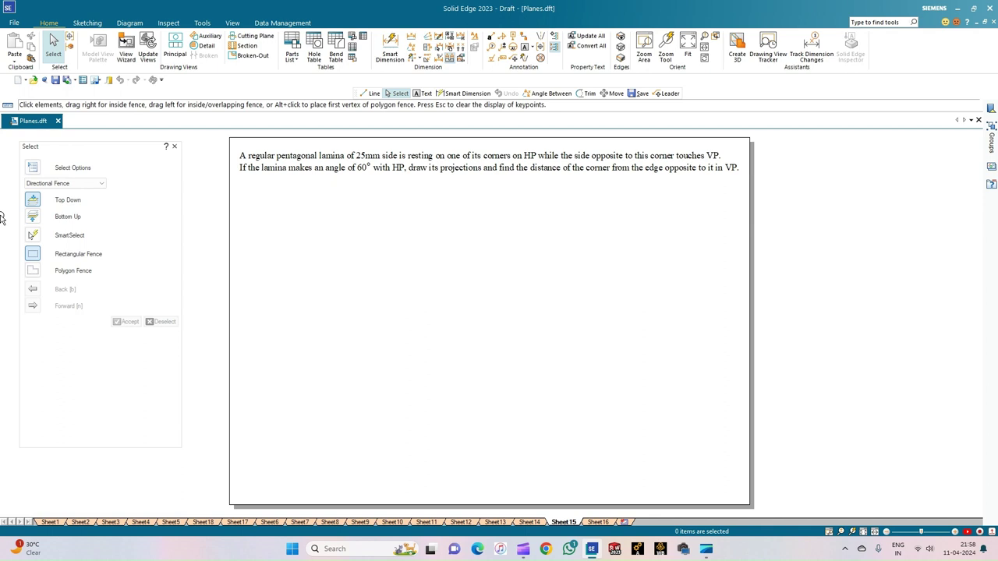
Draw a 0.18 mm wide horizontal XY reference line
left_click(95, 25)
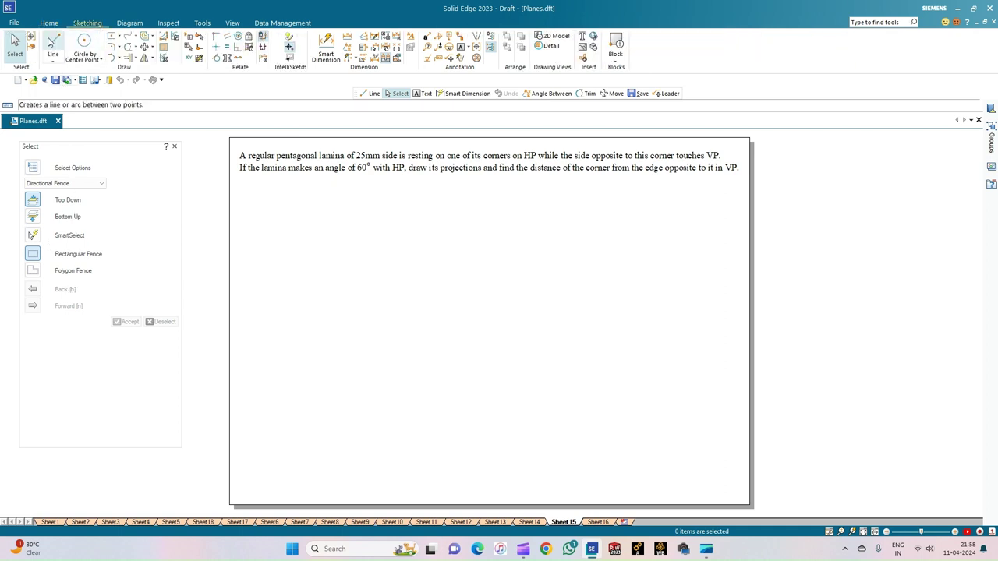
left_click(52, 43)
left_click(123, 323)
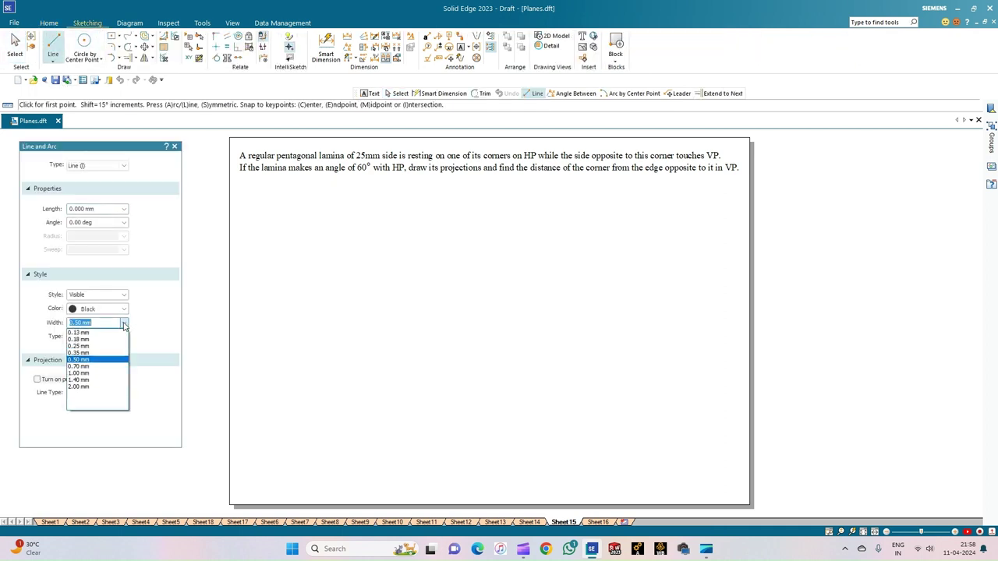
left_click(101, 340)
left_click(260, 355)
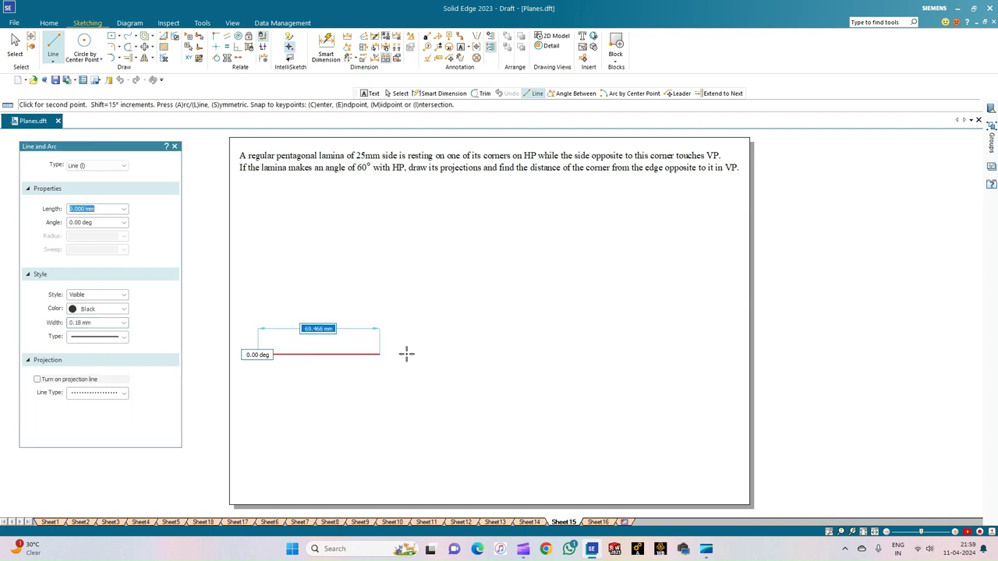
left_click(725, 355)
right_click(686, 317)
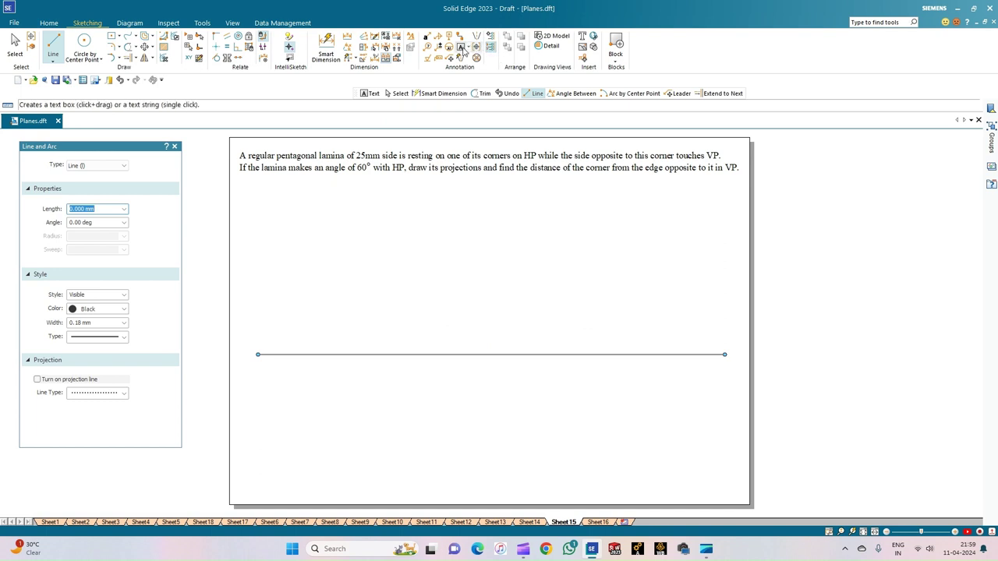
Label the line's ends X and Y, with VP above and HP below at the right
left_click(461, 48)
left_click(252, 354)
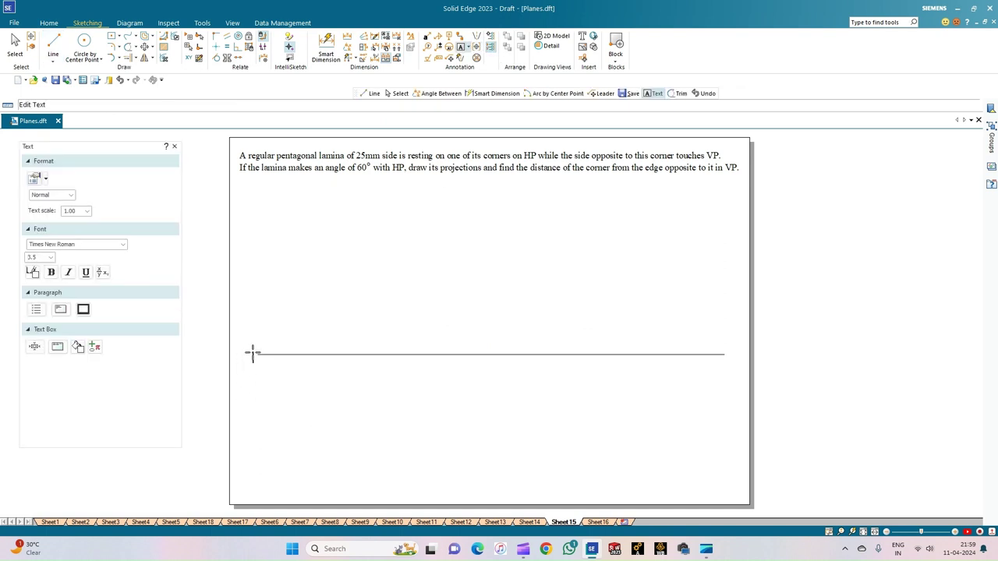
type("X")
left_click(724, 351)
type("Y")
left_click(688, 331)
type("VP")
left_click(694, 368)
type("HP")
left_click(53, 45)
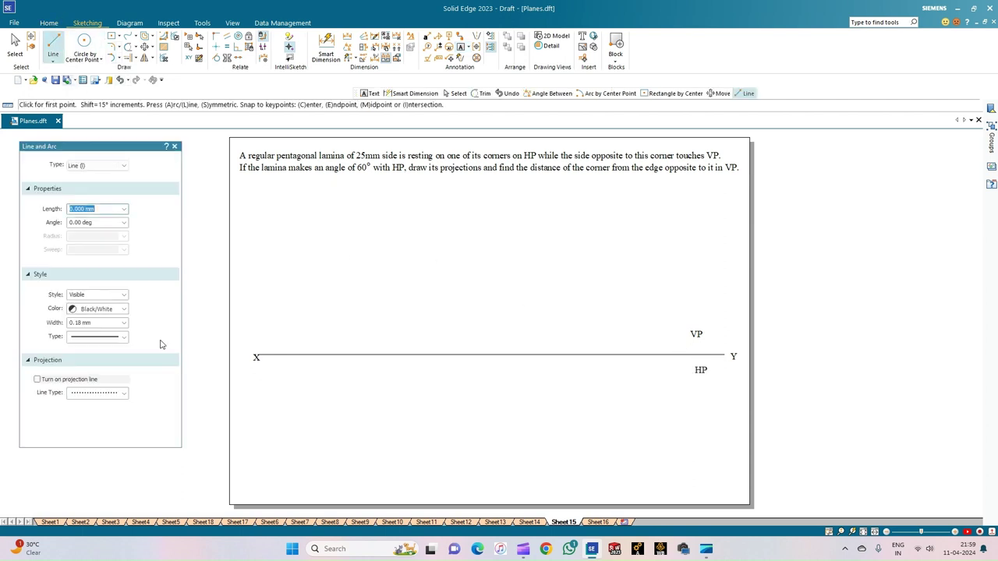
Set line width to 0.50 mm and draw the pentagon's first two 25 mm sides
left_click(124, 323)
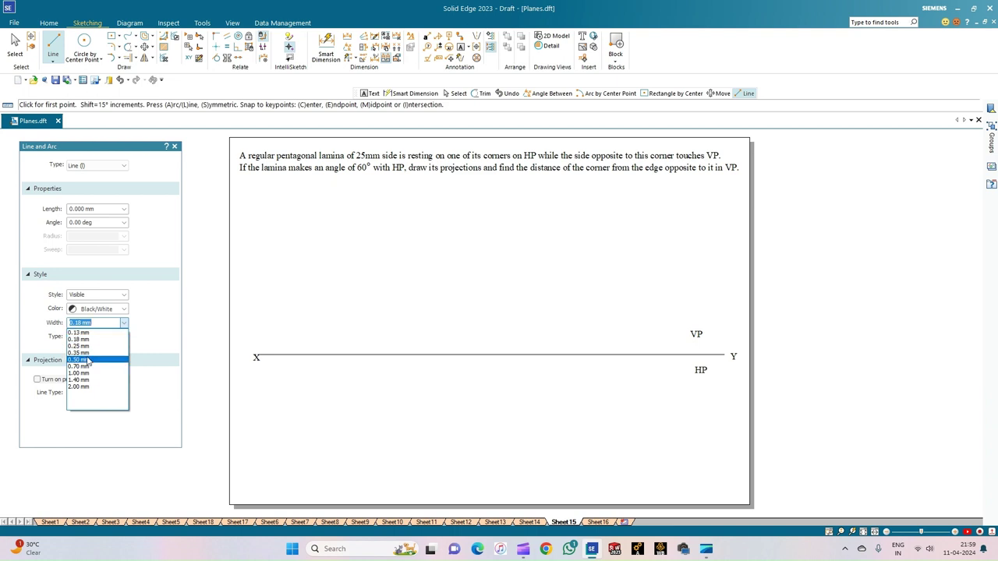
left_click(123, 375)
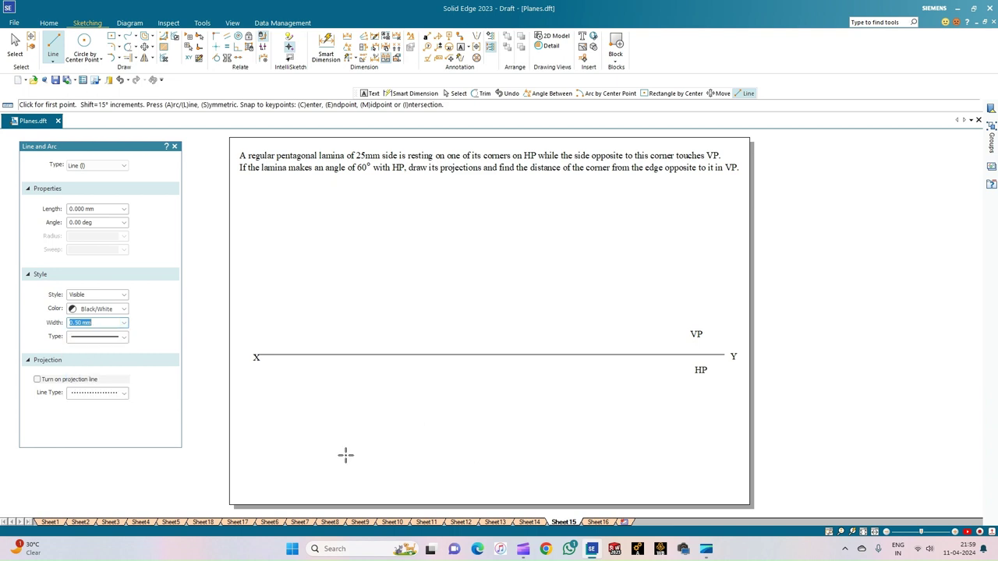
left_click(316, 463)
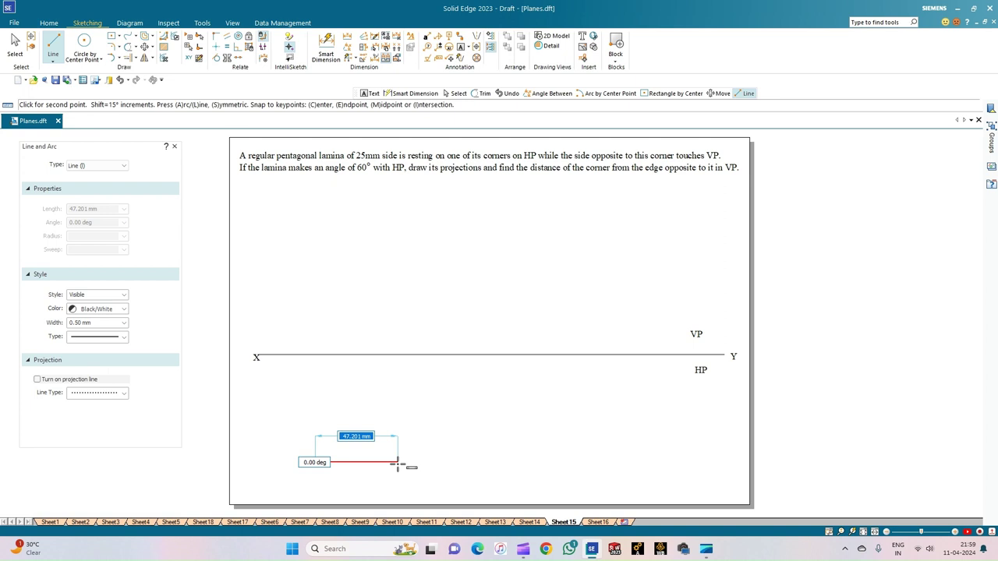
type("25")
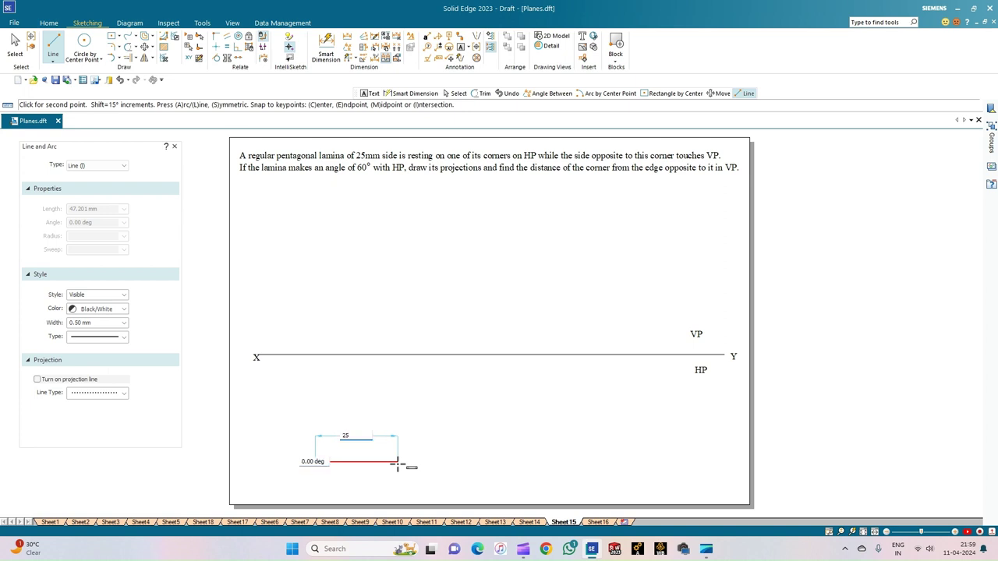
key("Tab")
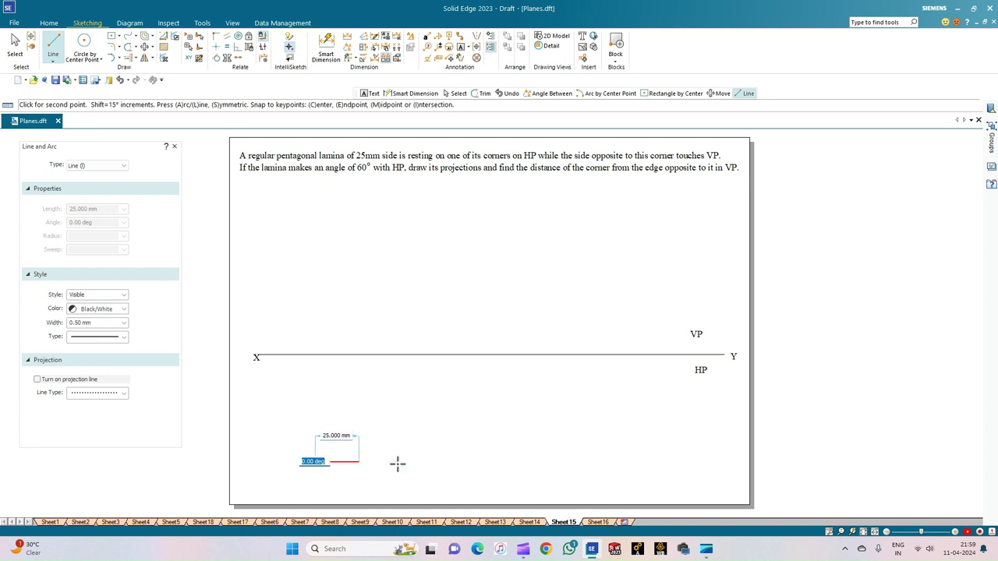
left_click(398, 465)
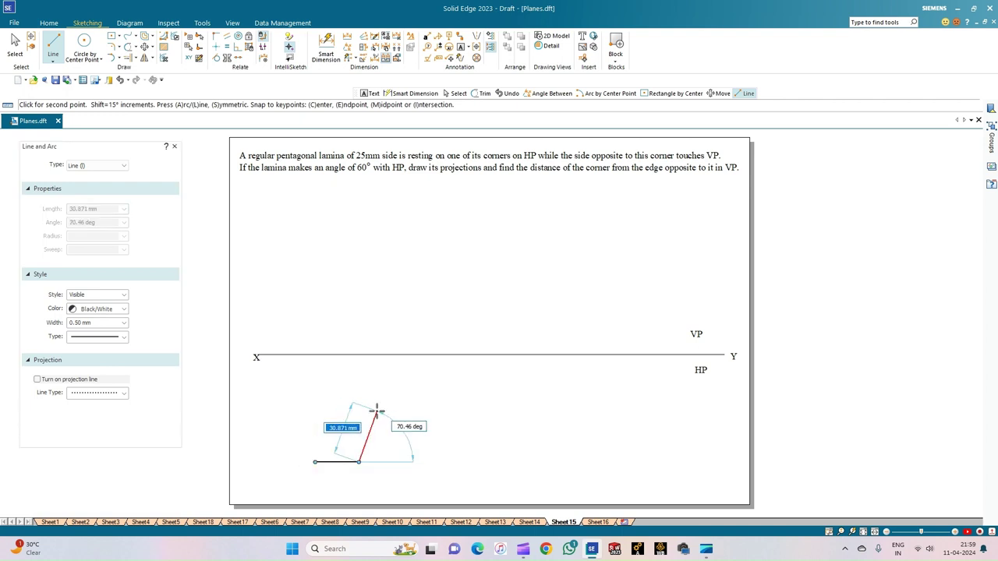
type("25")
key("Tab")
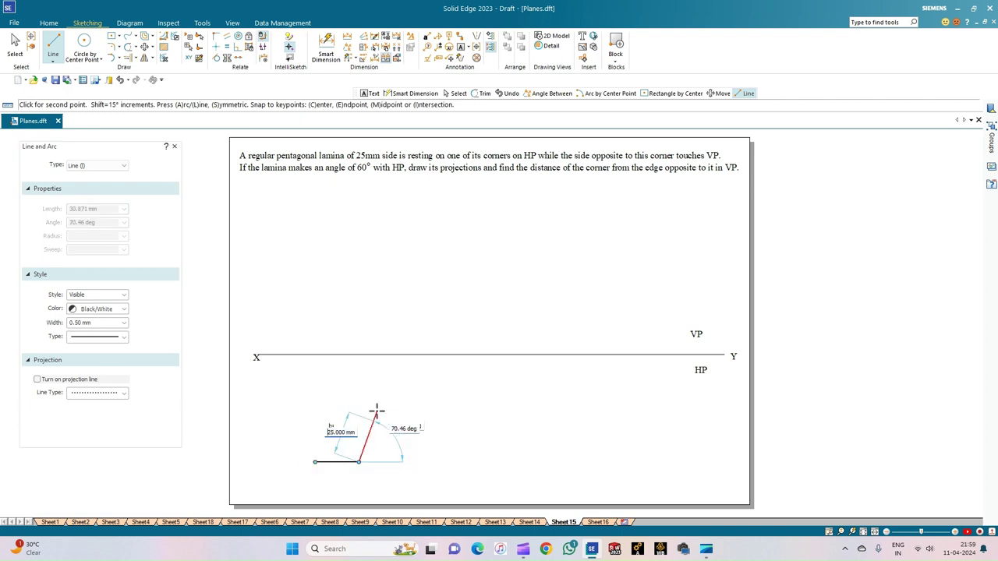
left_click(377, 411)
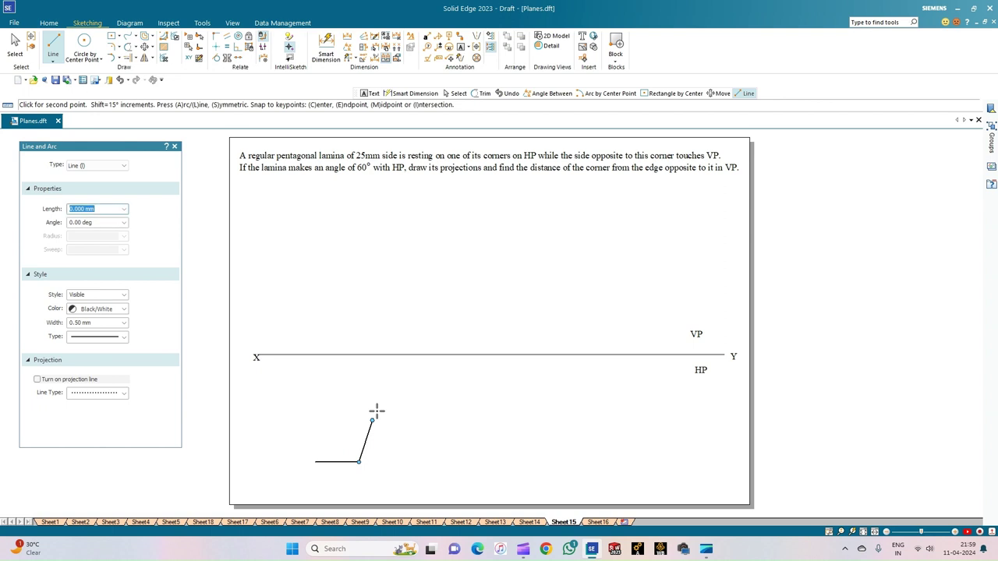
Complete the pentagon with 25 mm sides at 144°, 216° and -72°, closing at 0°
type("25")
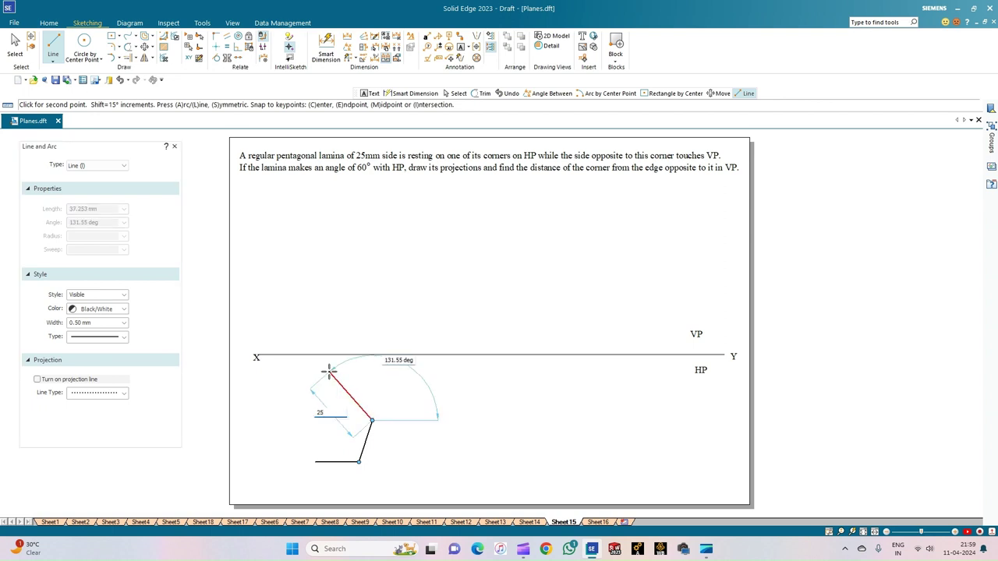
key("Tab")
type("144")
key("Return")
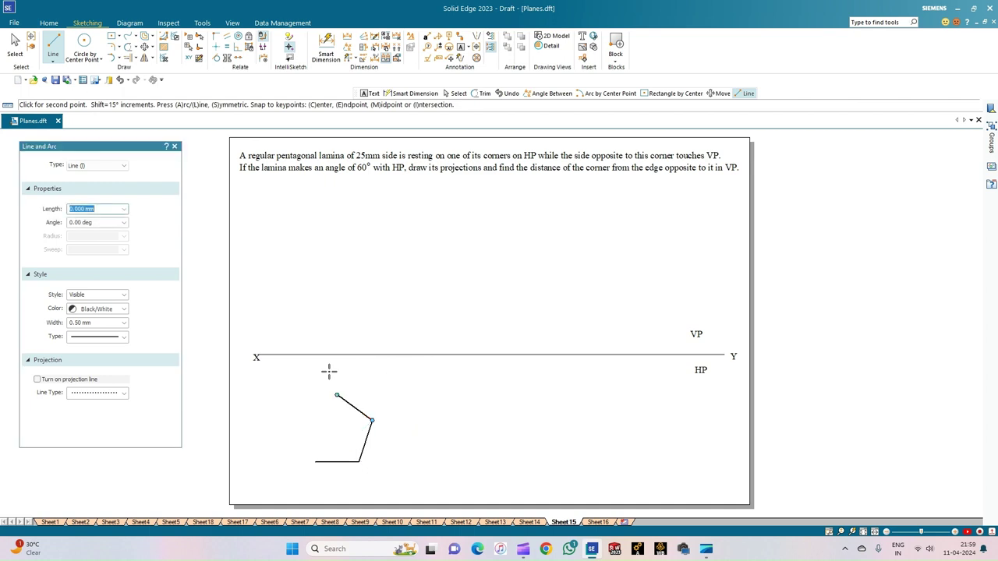
type("25")
key("Tab")
key("BackSpace")
type("72*3")
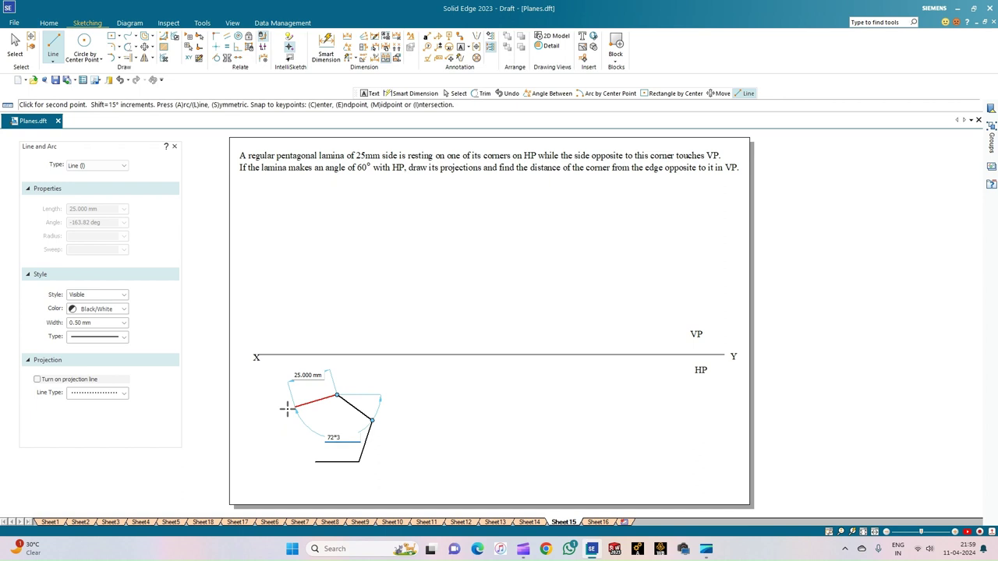
key("Return")
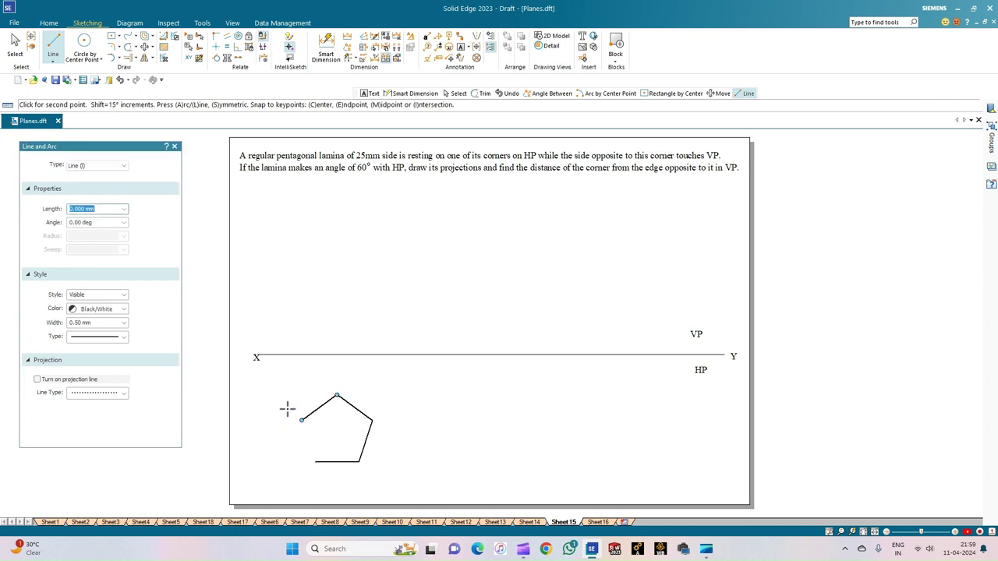
type("25")
key("Tab")
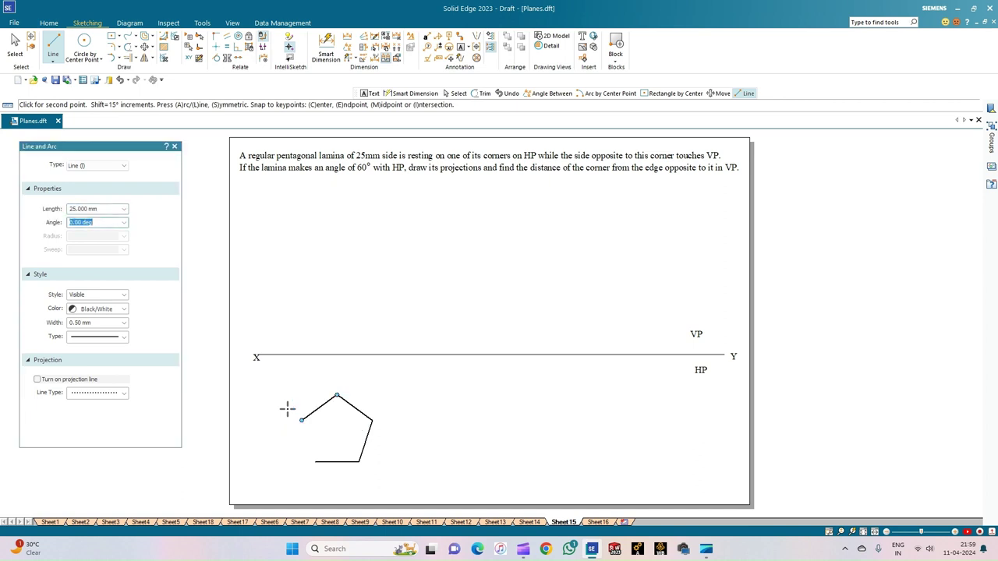
type("-72")
key("Return")
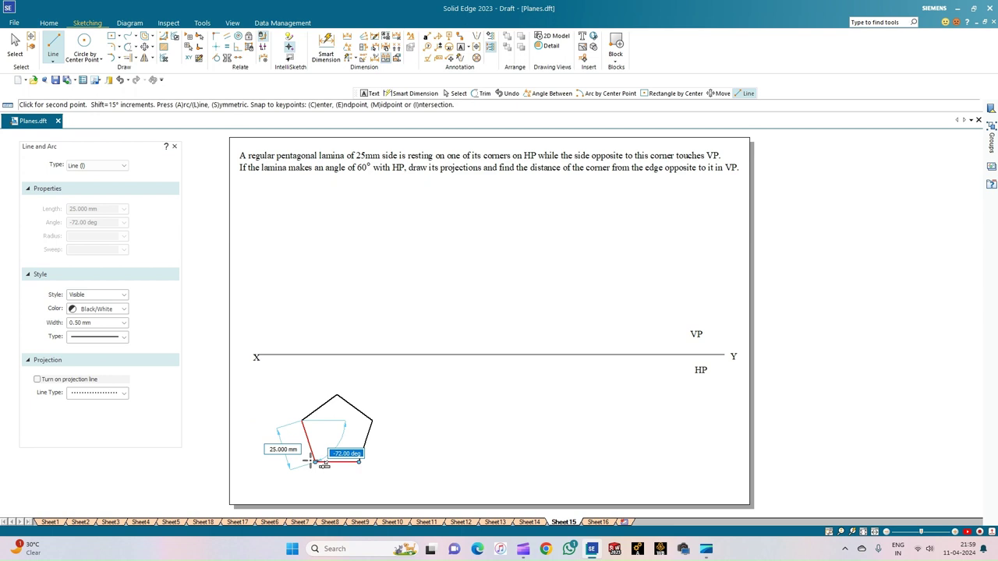
type("0")
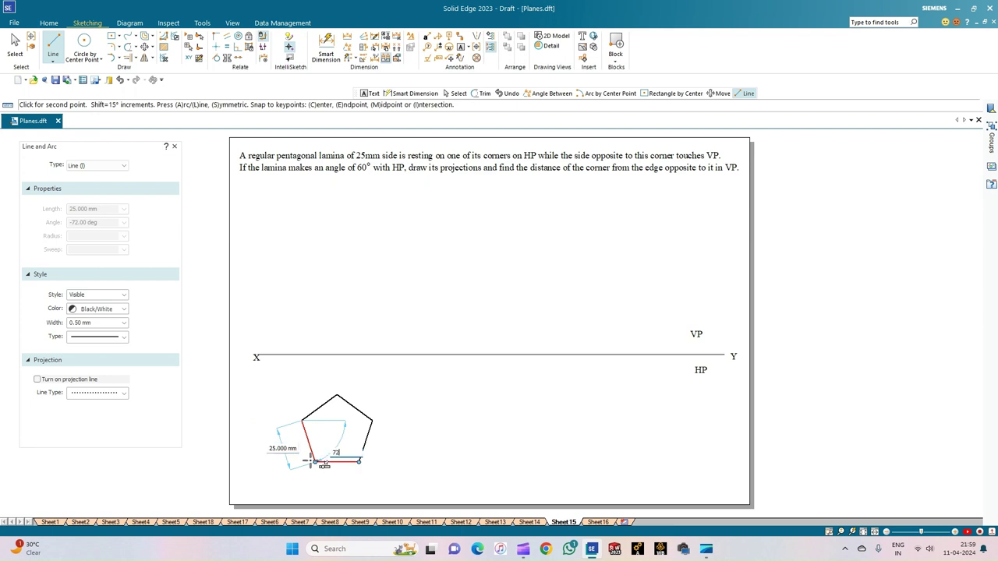
key("Return")
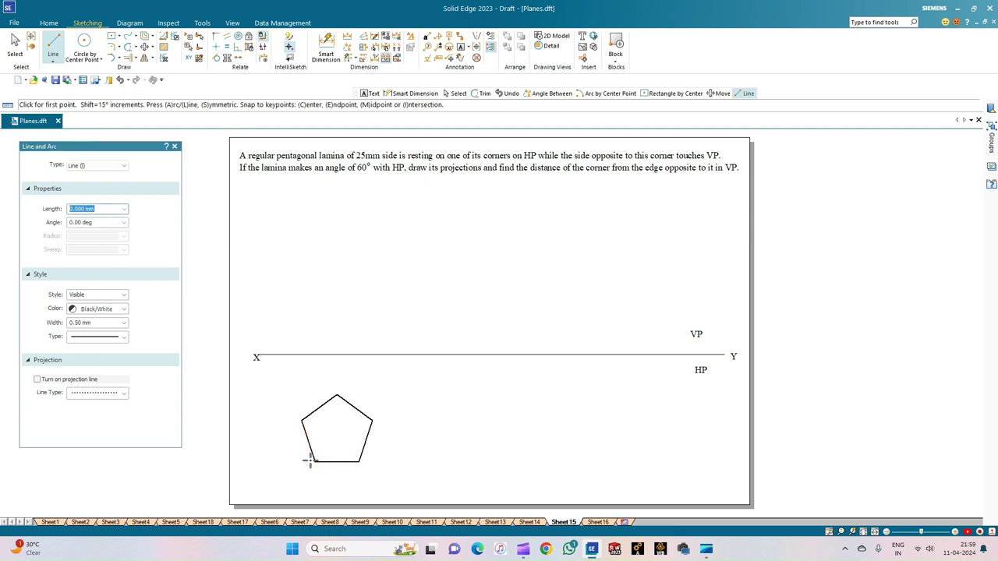
Rotate the selected pentagon 90° about its top corner
left_click(17, 48)
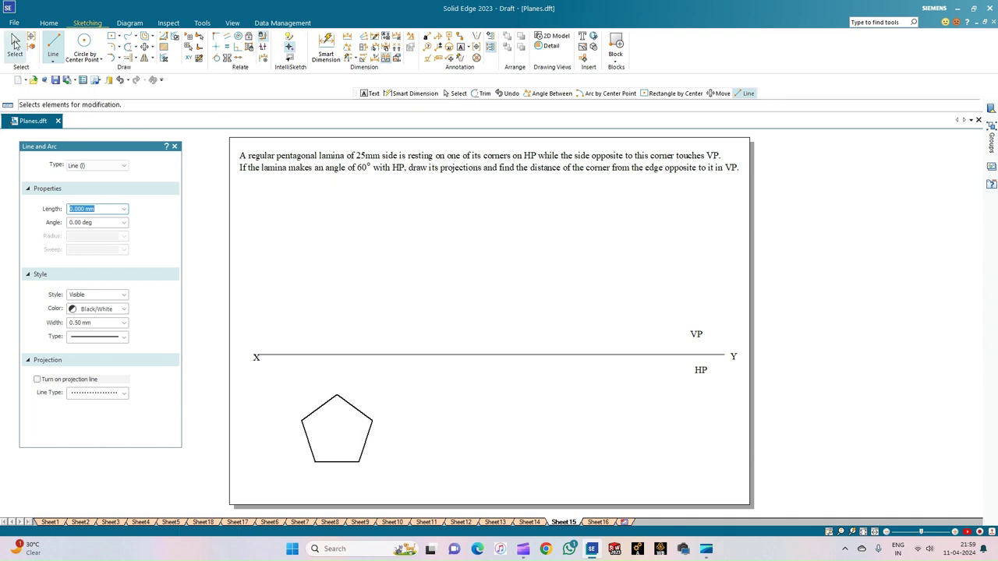
left_click_drag(379, 474, 286, 379)
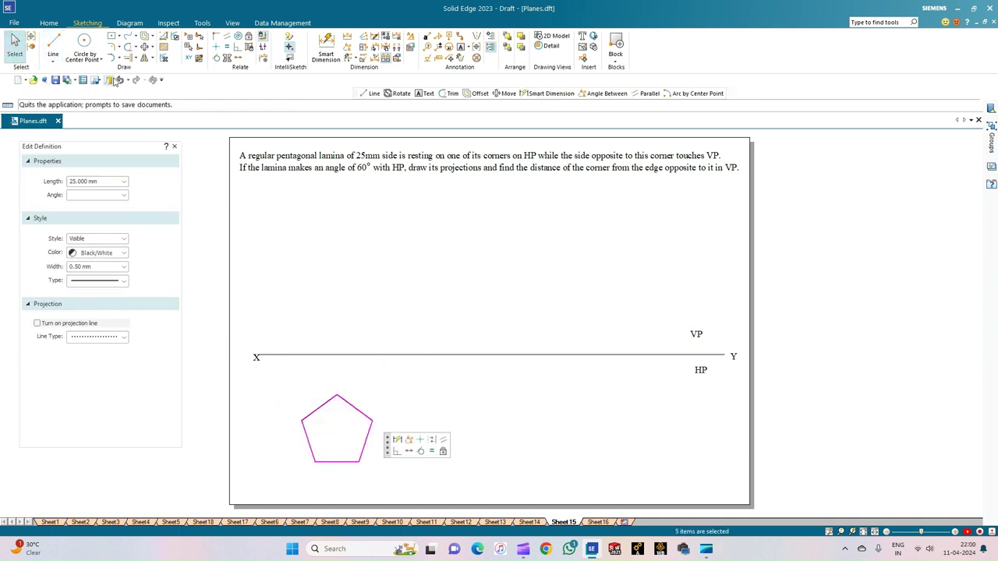
left_click(152, 48)
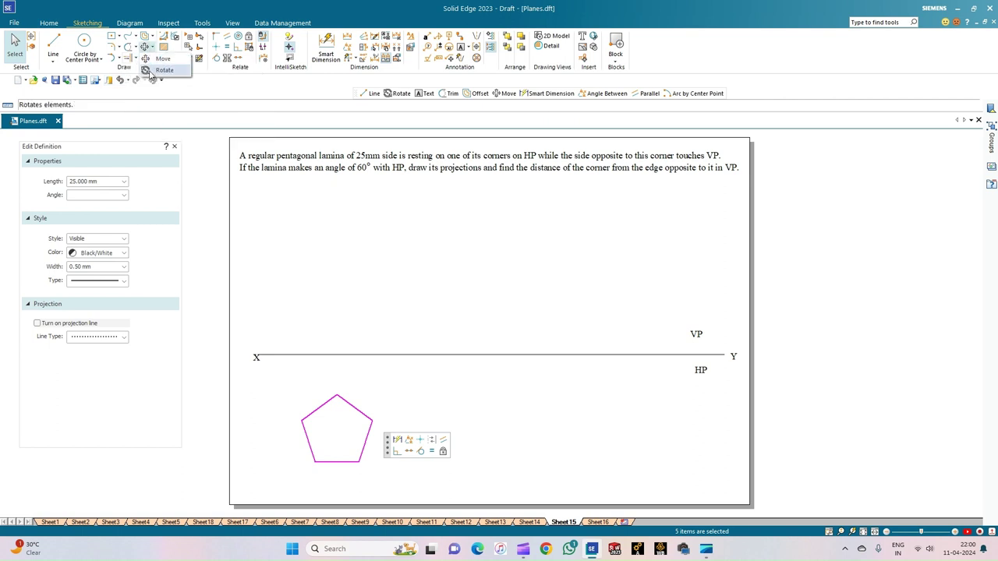
left_click(151, 71)
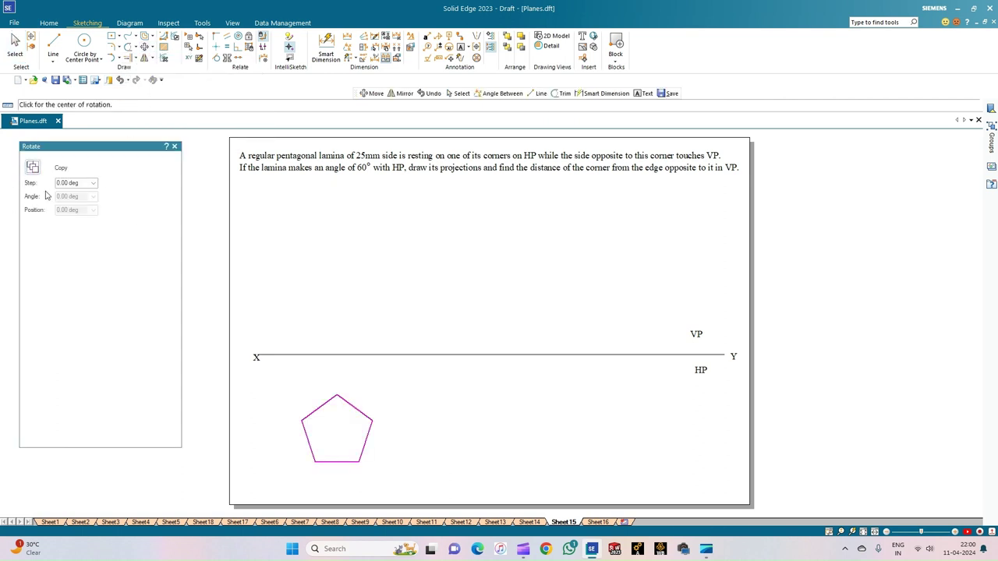
left_click(336, 396)
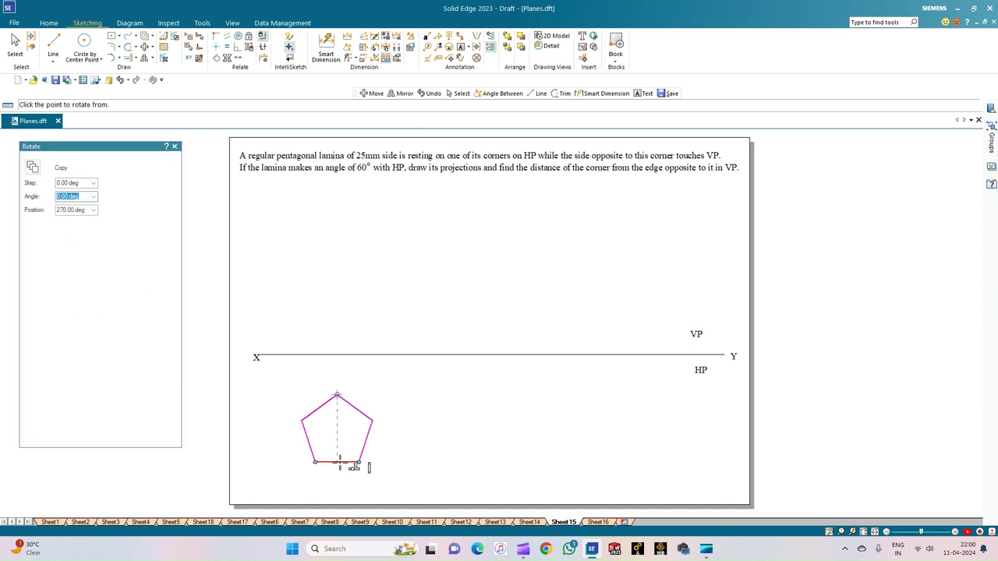
left_click(338, 463)
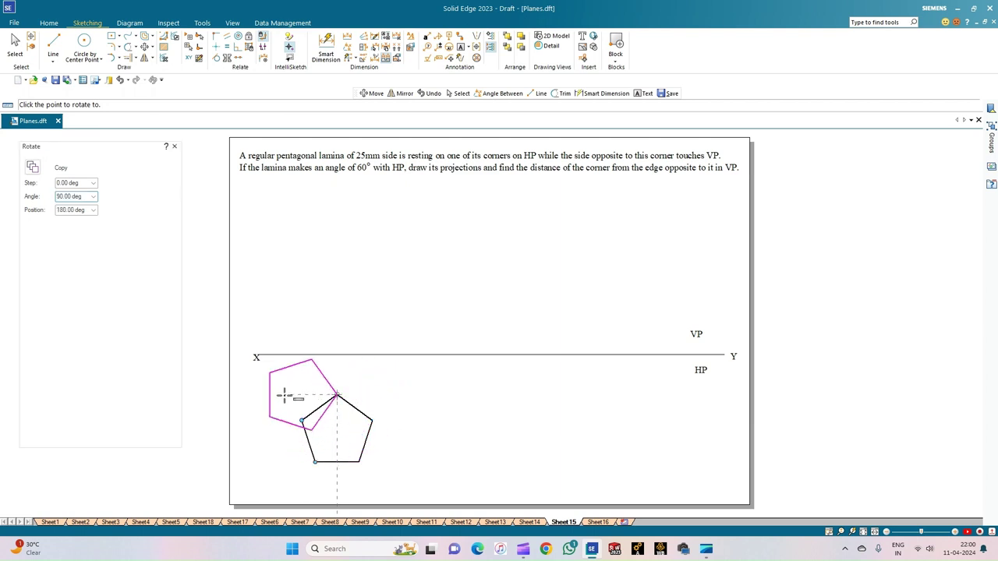
left_click(285, 396)
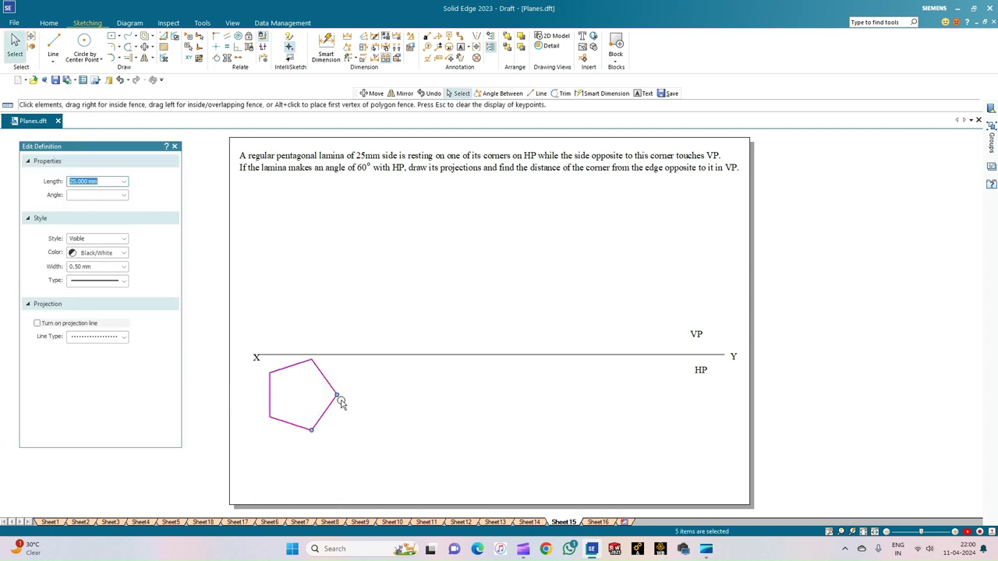
Move the pentagon down and right, clear of the XY line, using its right corner as base point
left_click(148, 51)
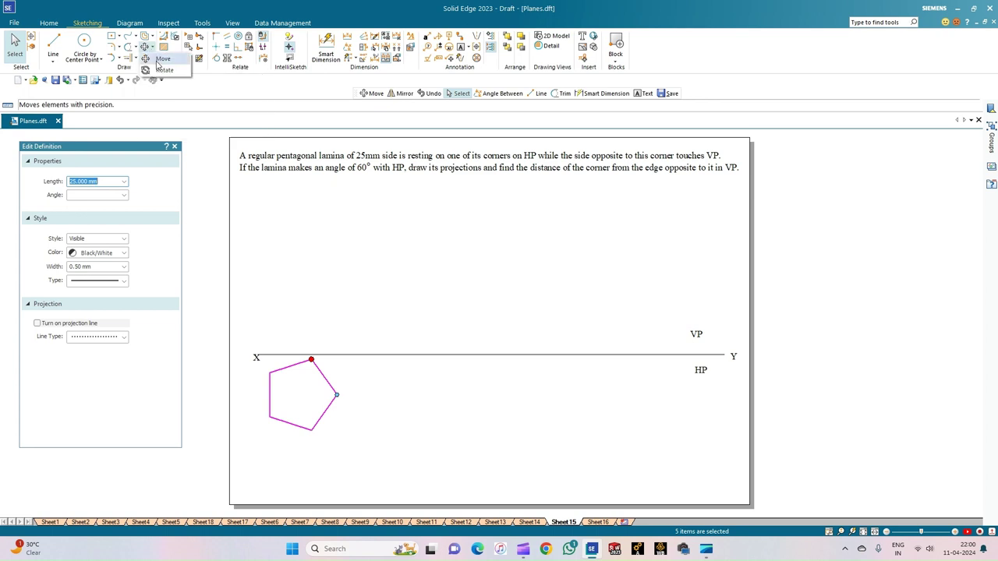
left_click(337, 395)
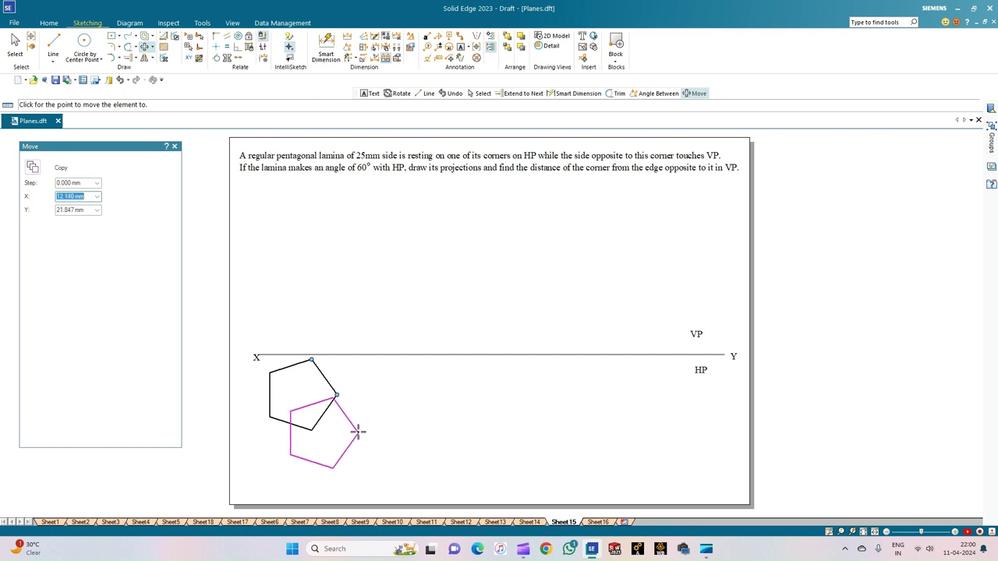
left_click(357, 433)
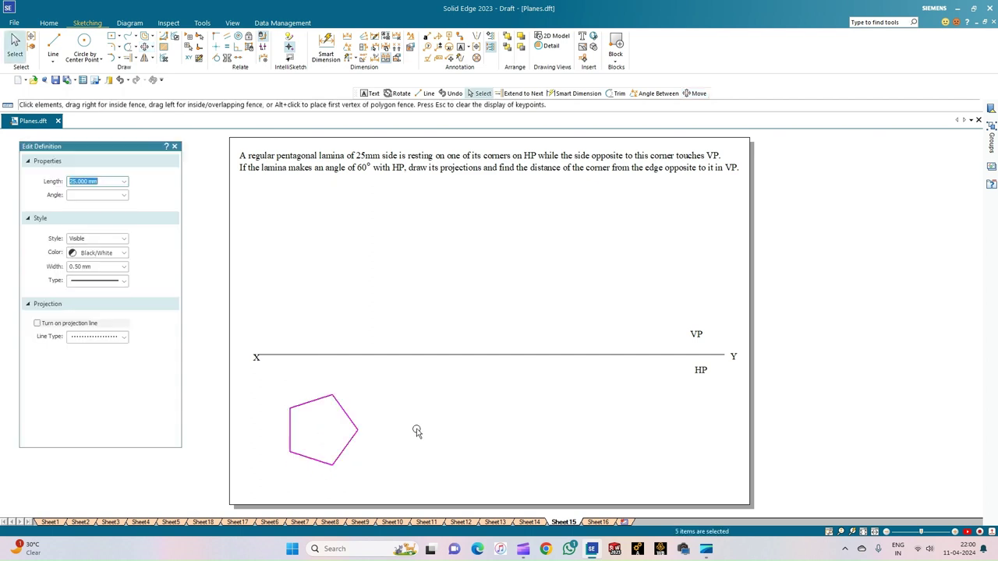
key("Escape")
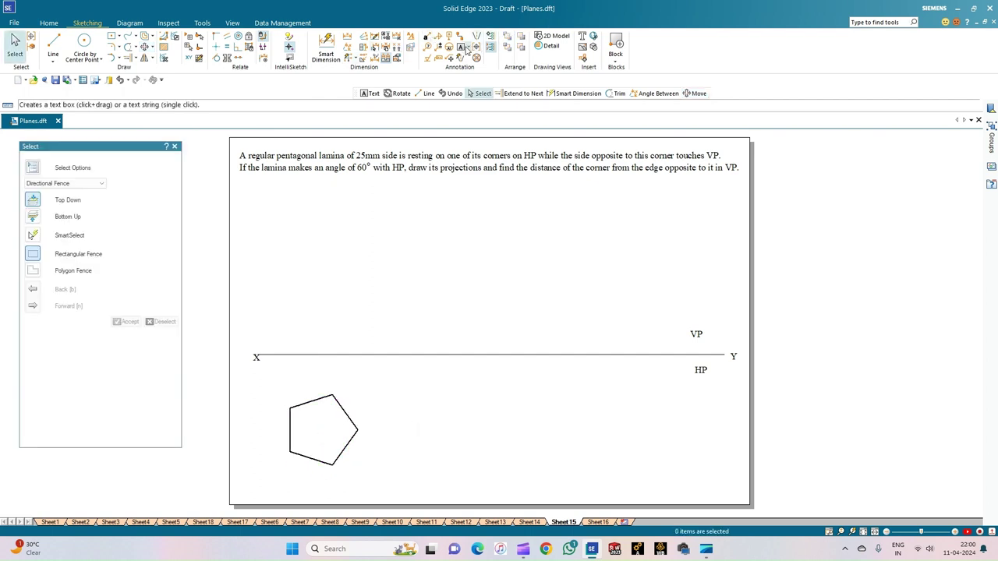
Place text labels a, b, c, d and e beside the pentagon's five corners
left_click(462, 48)
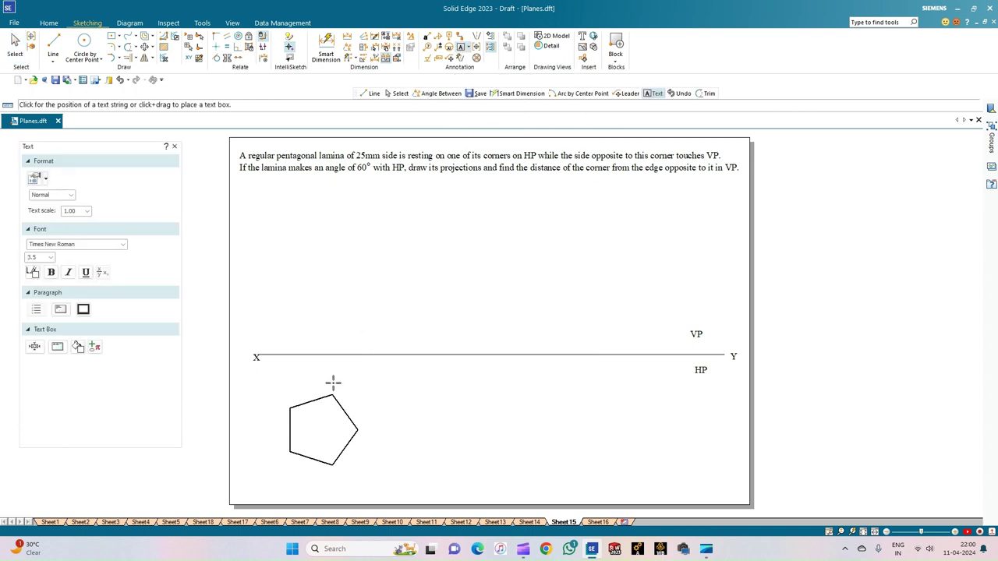
left_click(359, 425)
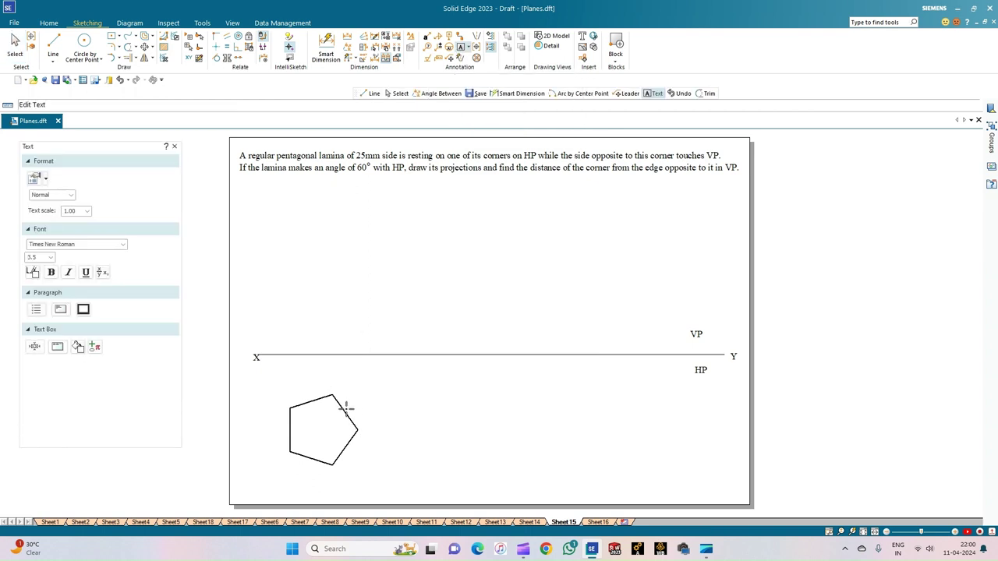
type("a")
left_click(335, 471)
left_click(334, 475)
type("b")
left_click(277, 448)
type("c")
left_click(280, 399)
type("d")
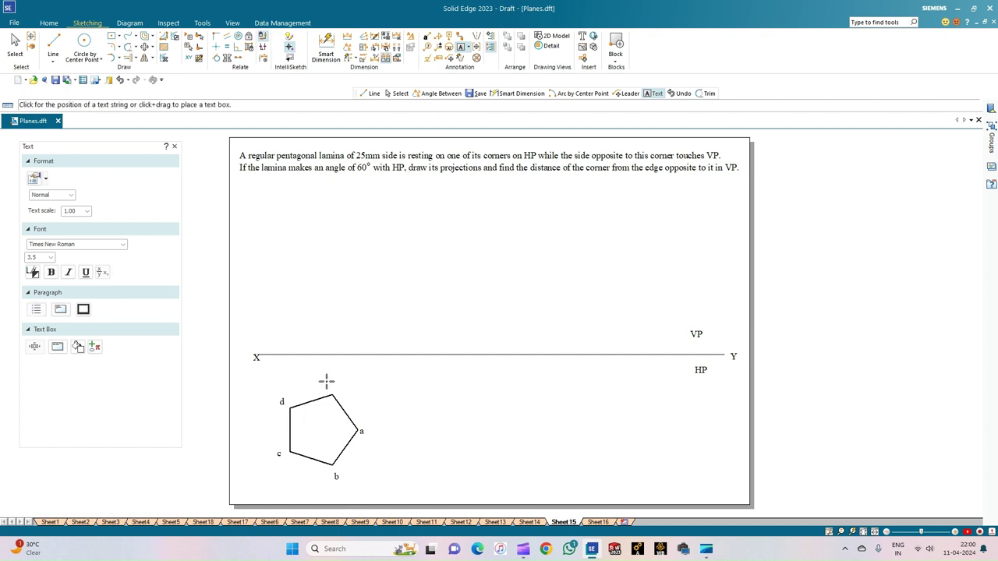
left_click(326, 382)
type("e")
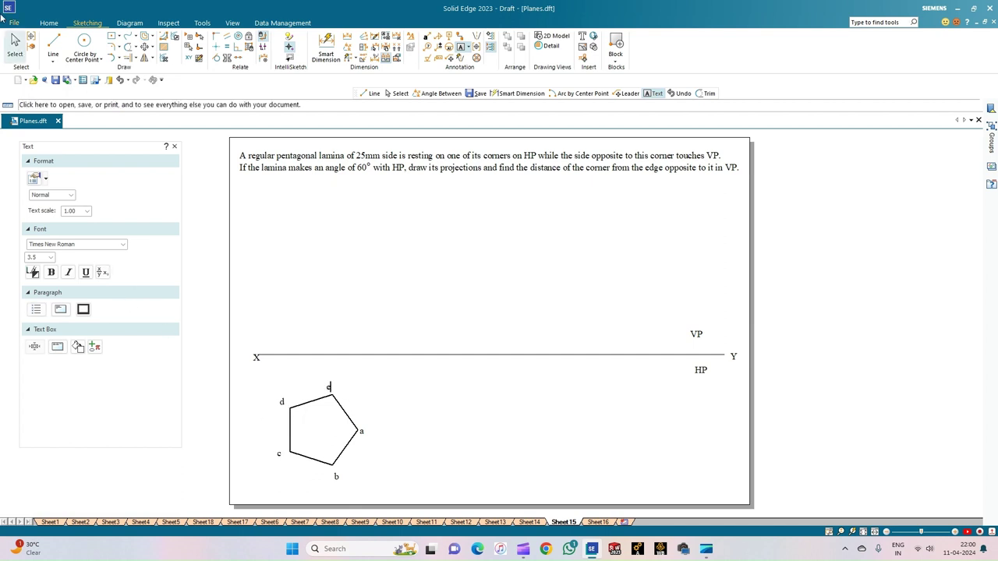
left_click(46, 42)
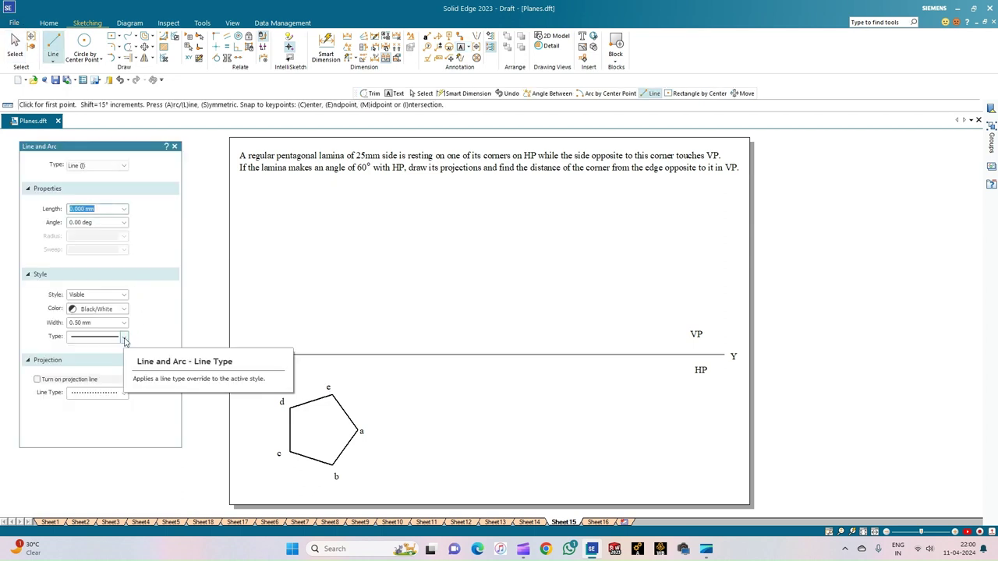
Draw thin 0.13 mm vertical projectors from corners a, b–e and d up to XY
left_click(124, 324)
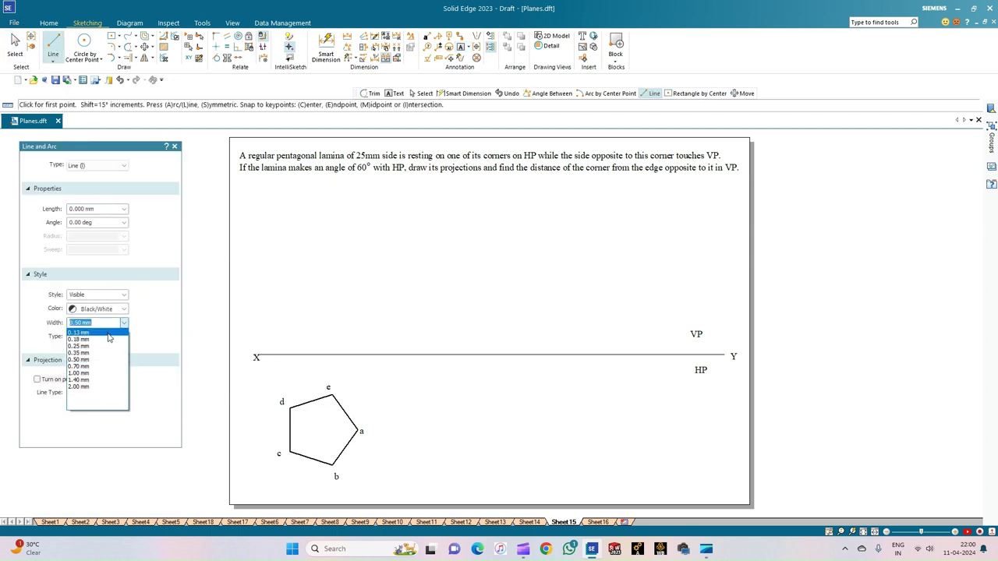
left_click(108, 334)
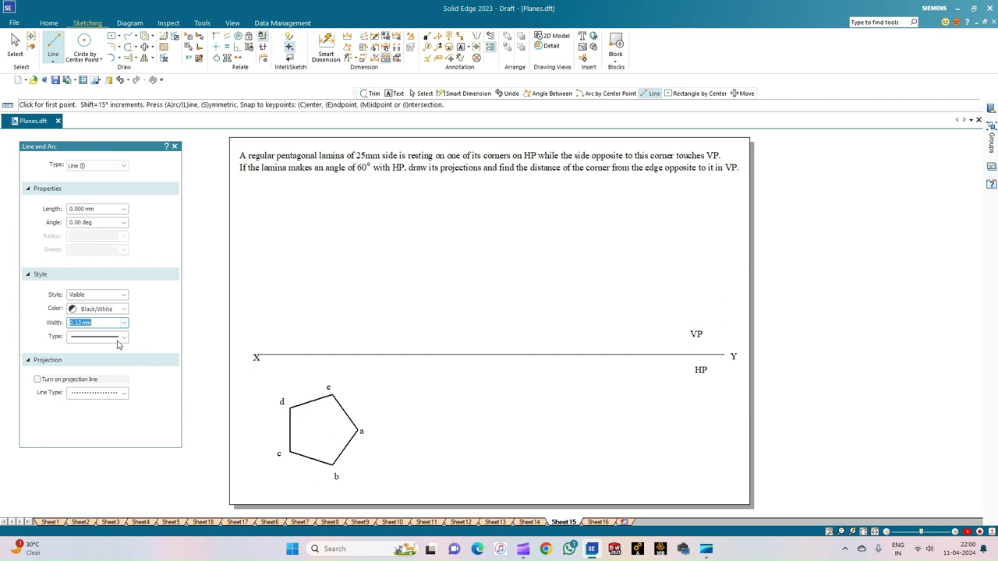
left_click(359, 431)
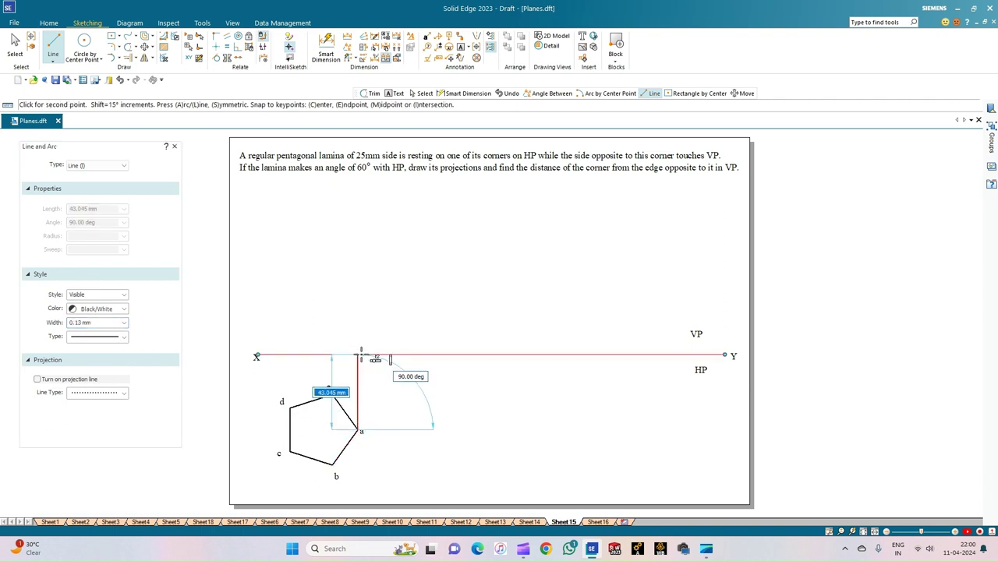
left_click(359, 356)
left_click(333, 466)
left_click(334, 355)
right_click(352, 394)
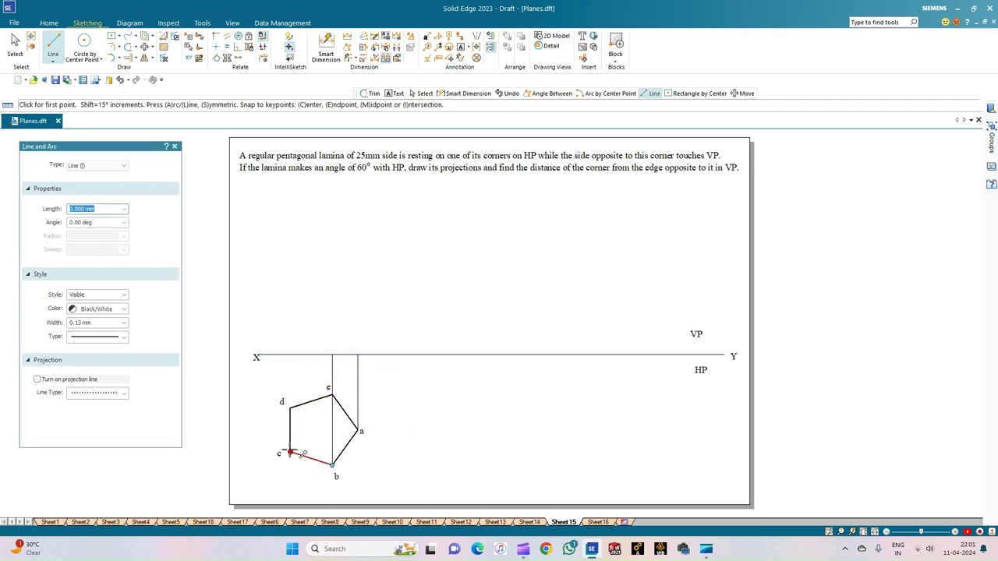
left_click(290, 407)
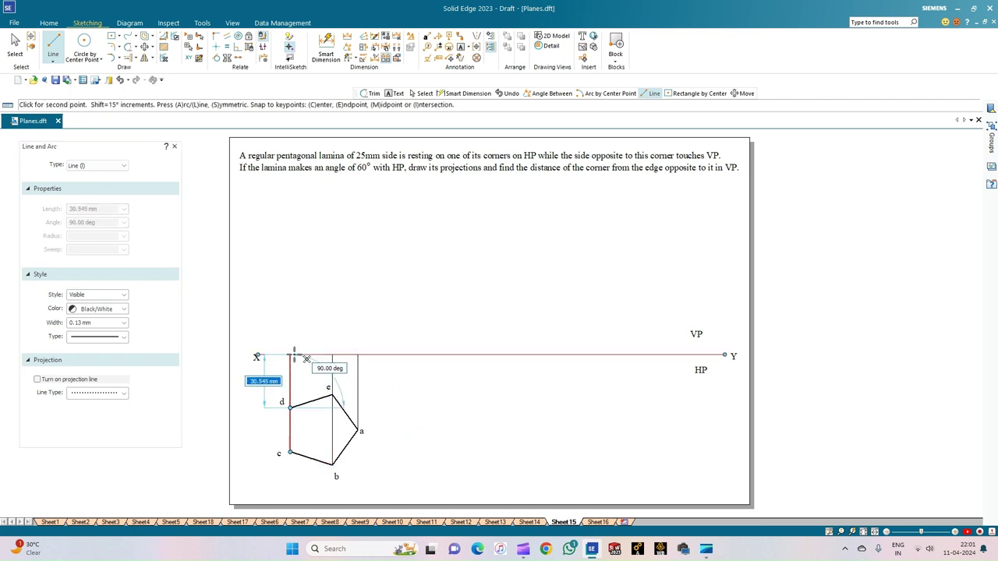
left_click(293, 356)
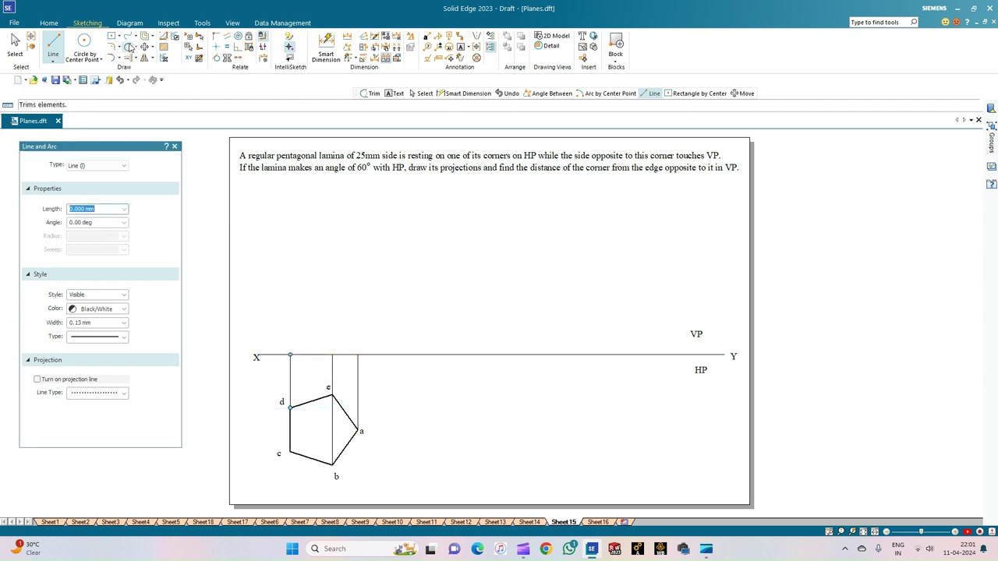
Trim the XY line between the d, e and a projectors
left_click(129, 48)
left_click(304, 356)
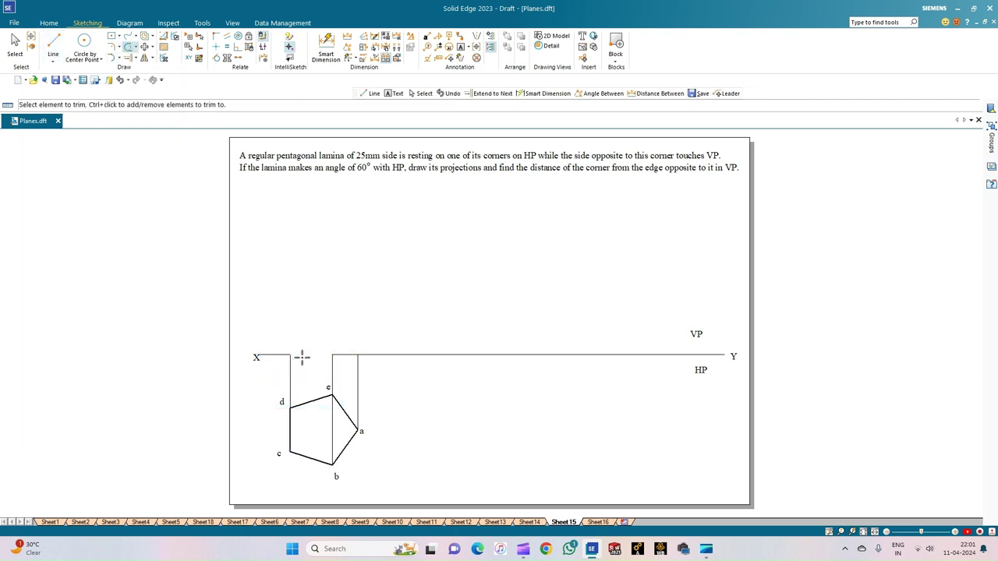
left_click(345, 357)
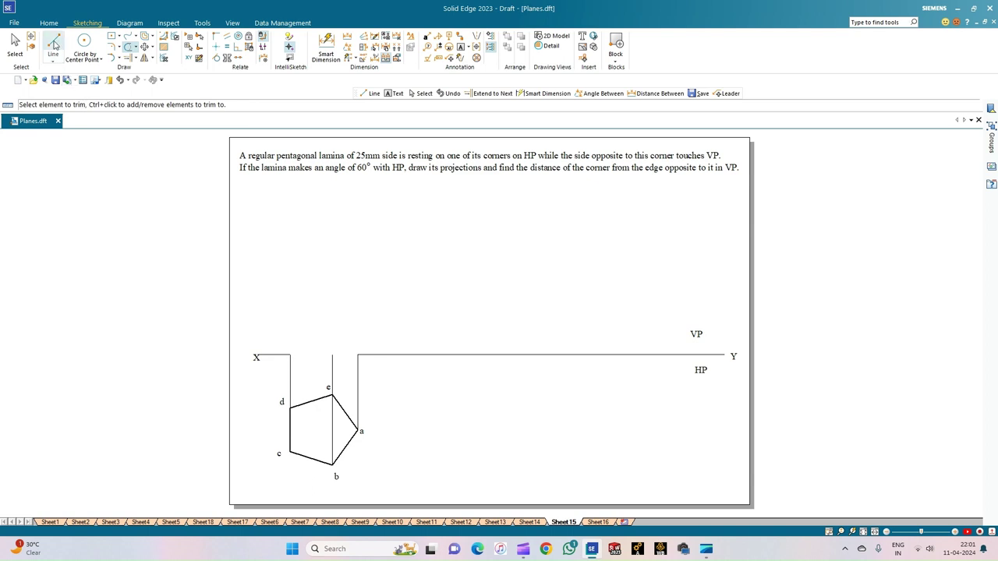
left_click(53, 44)
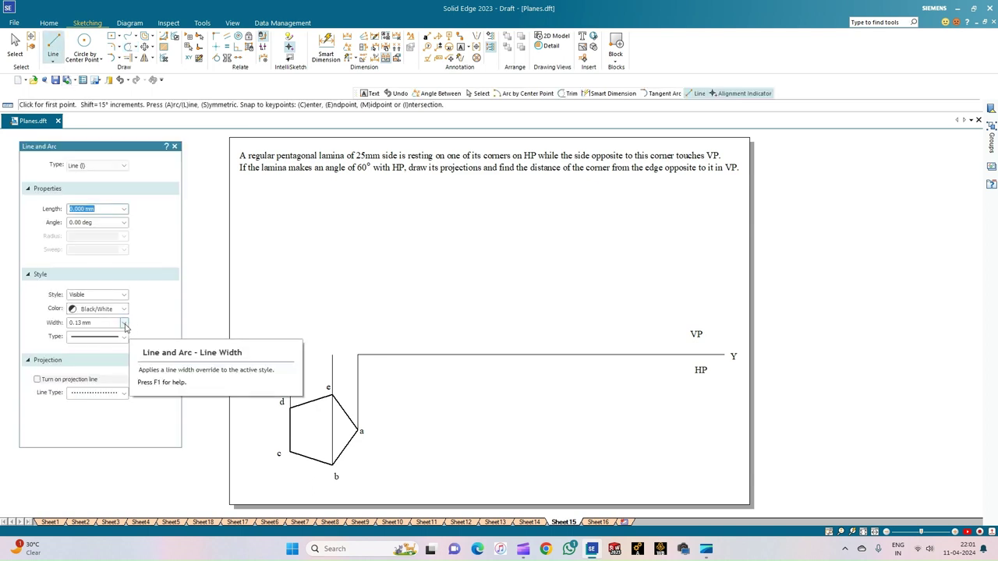
Draw a 0.50 mm thick edge-view line along XY from above d to above a
left_click(124, 323)
left_click(113, 359)
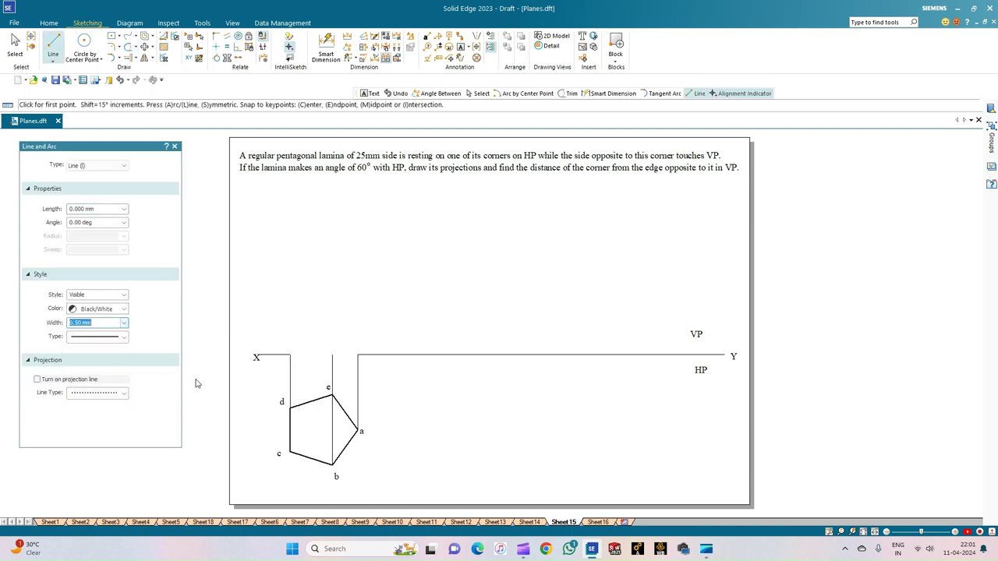
left_click(290, 357)
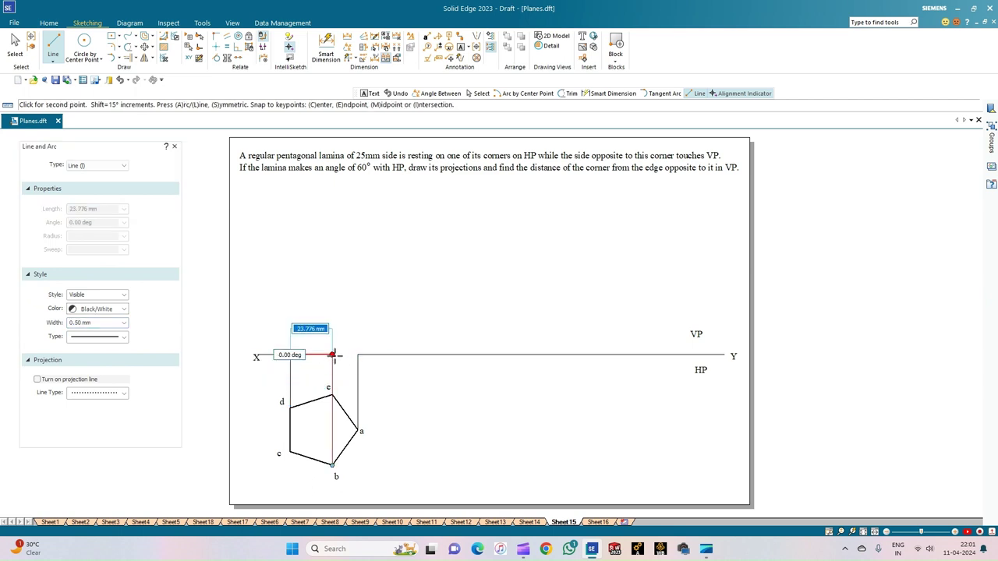
left_click(332, 355)
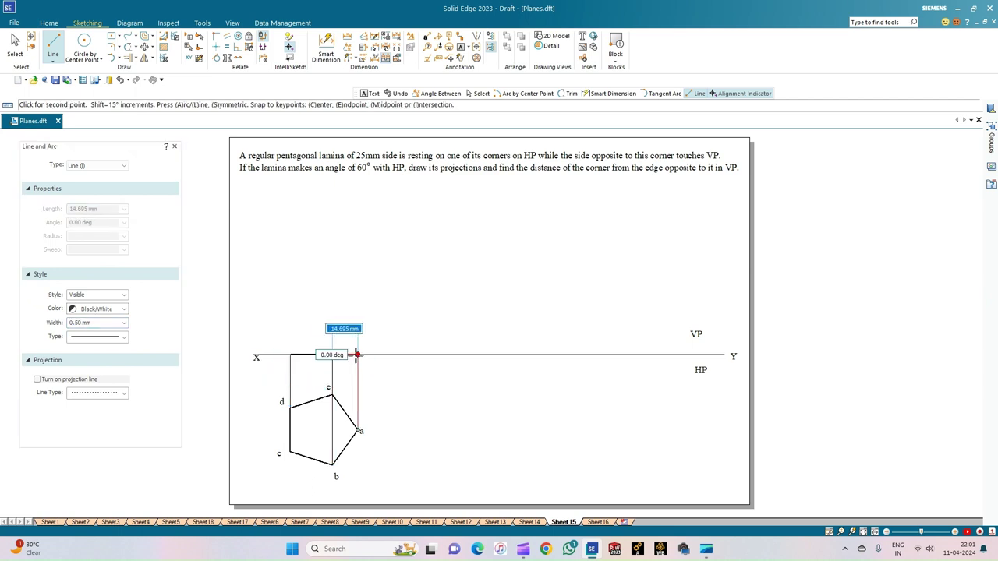
left_click(357, 354)
right_click(410, 408)
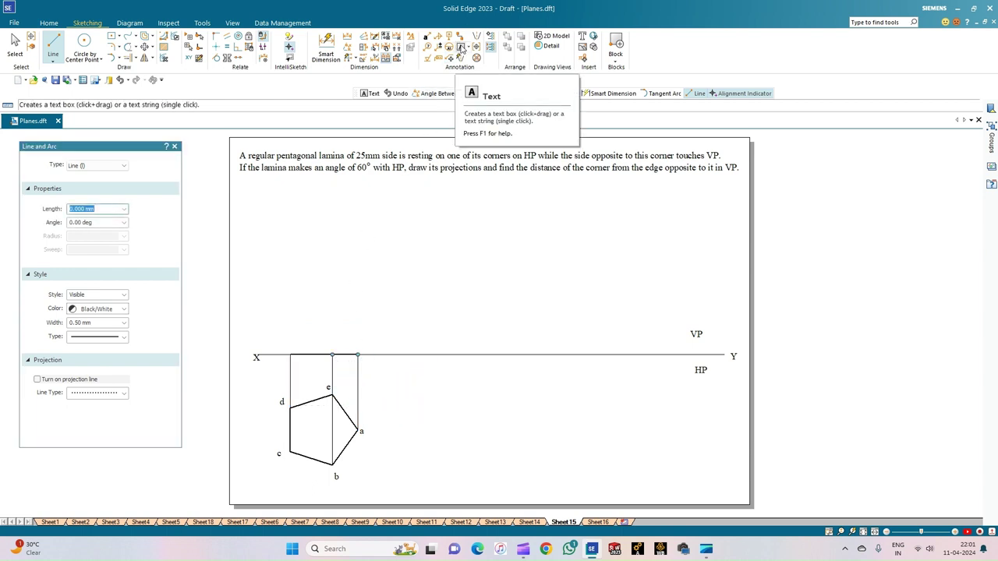
Label the edge view a', b'(e') and c'(d') above the projectors
left_click(461, 48)
left_click(356, 335)
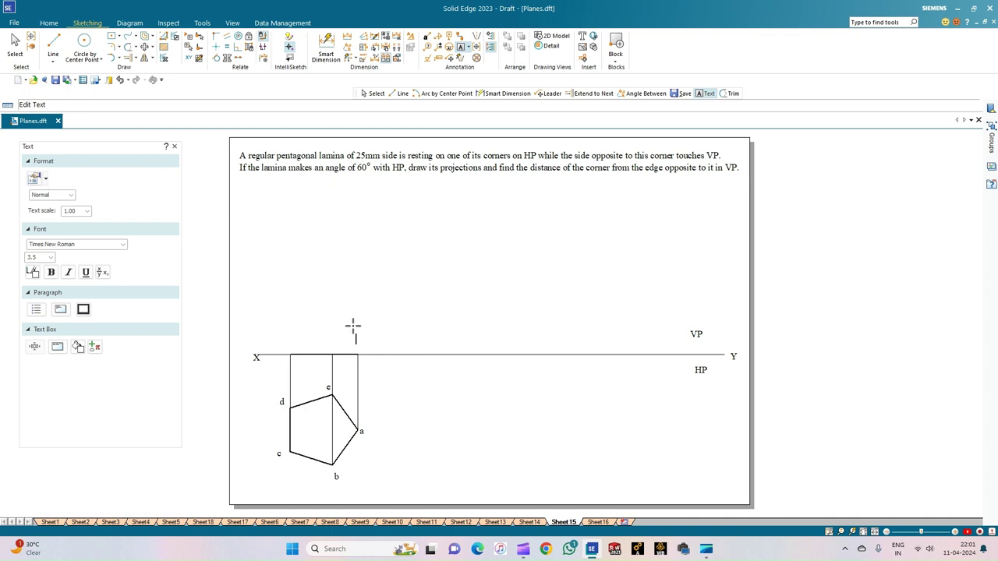
type("a'")
left_click(280, 334)
type(")")
left_click(14, 47)
left_click(359, 342)
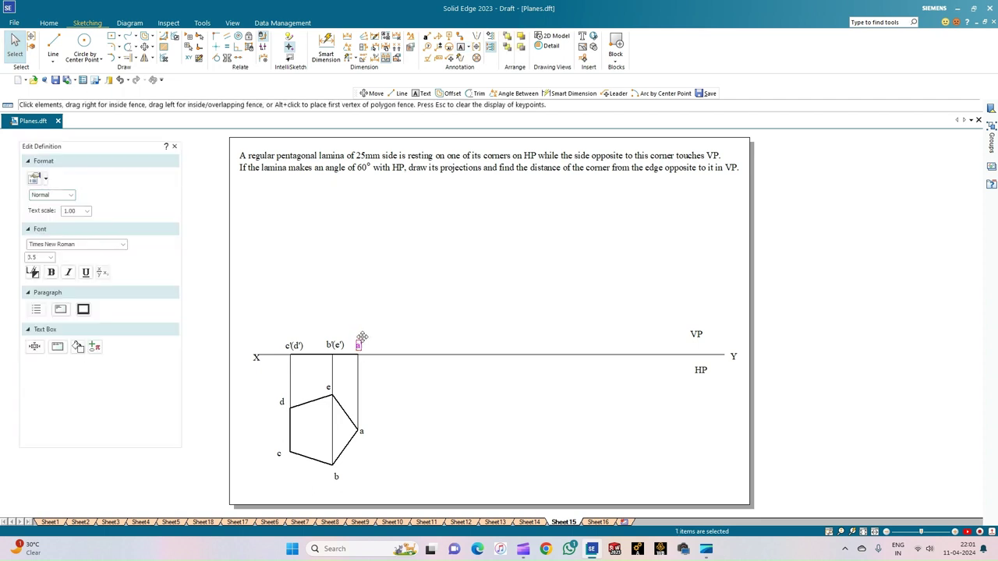
left_click(360, 314)
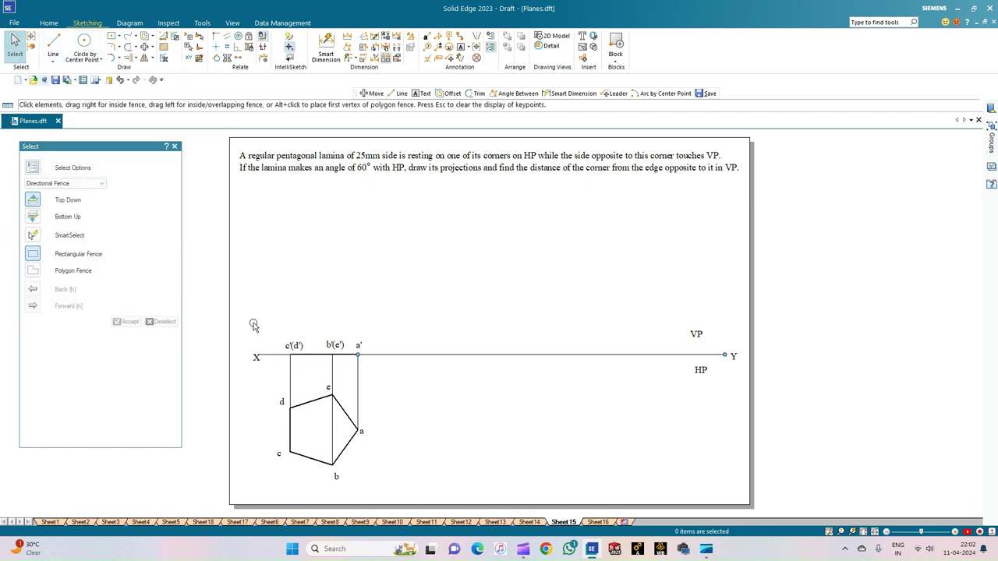
Copy the edge line and its a', b'(e'), c'(d') labels further right along XY
left_click(310, 357)
left_click(347, 356, "ctrl")
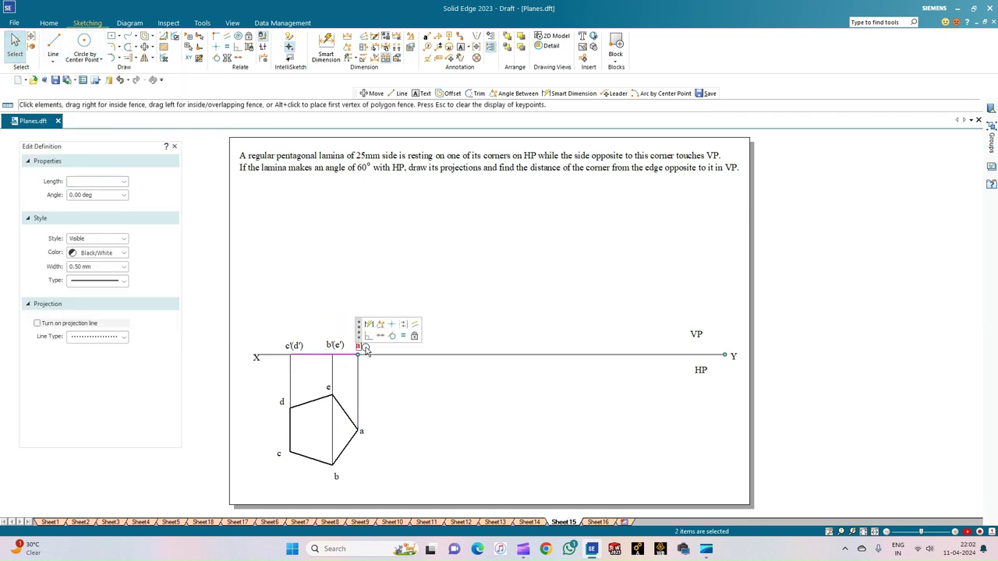
left_click(359, 345, "ctrl")
left_click(336, 346, "ctrl")
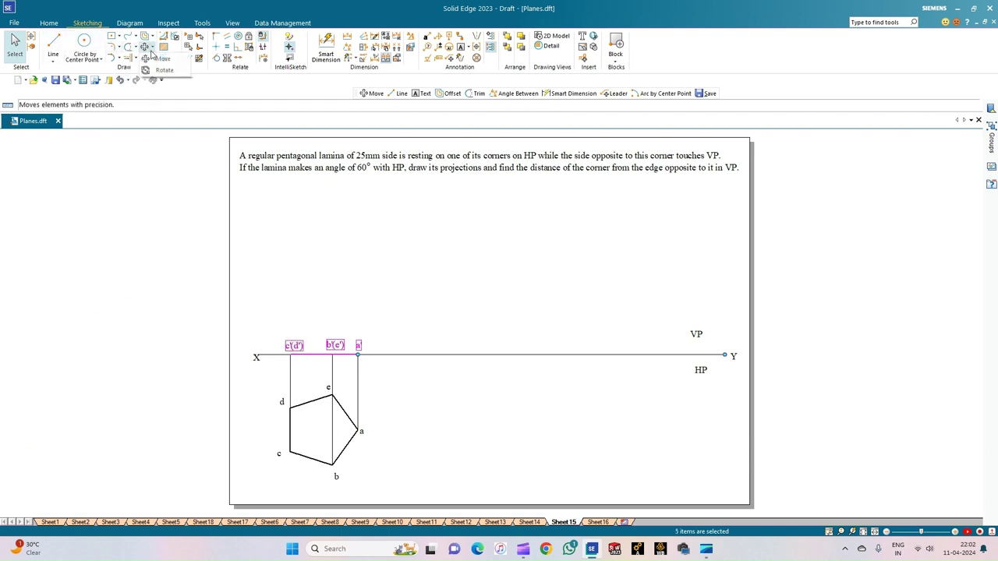
left_click(145, 47)
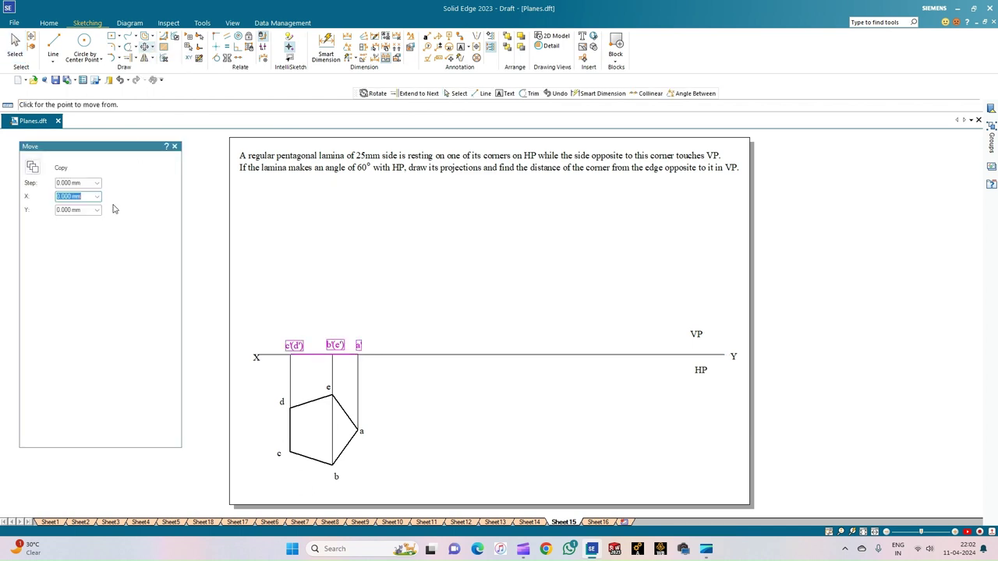
left_click(35, 171)
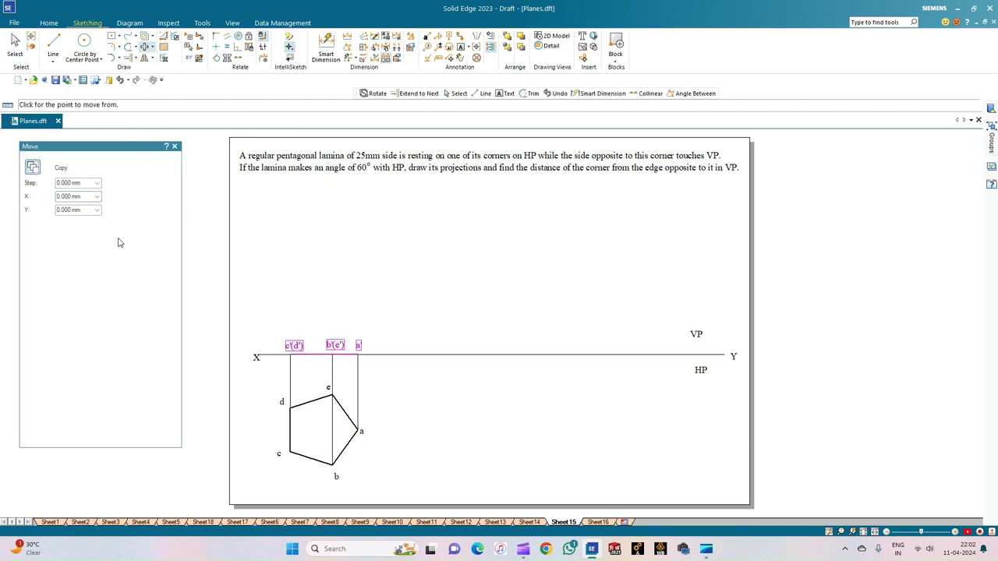
left_click(291, 356)
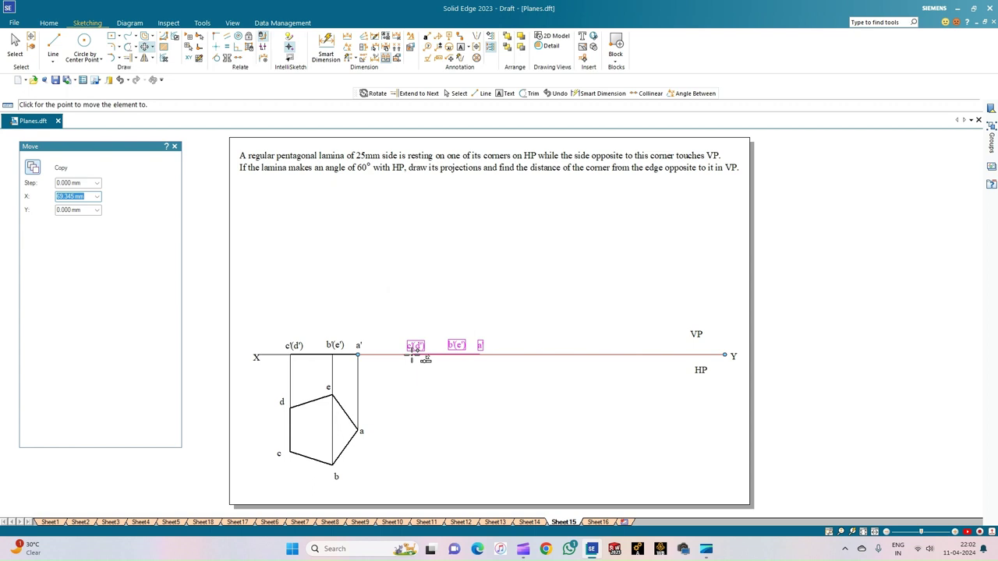
left_click(409, 354)
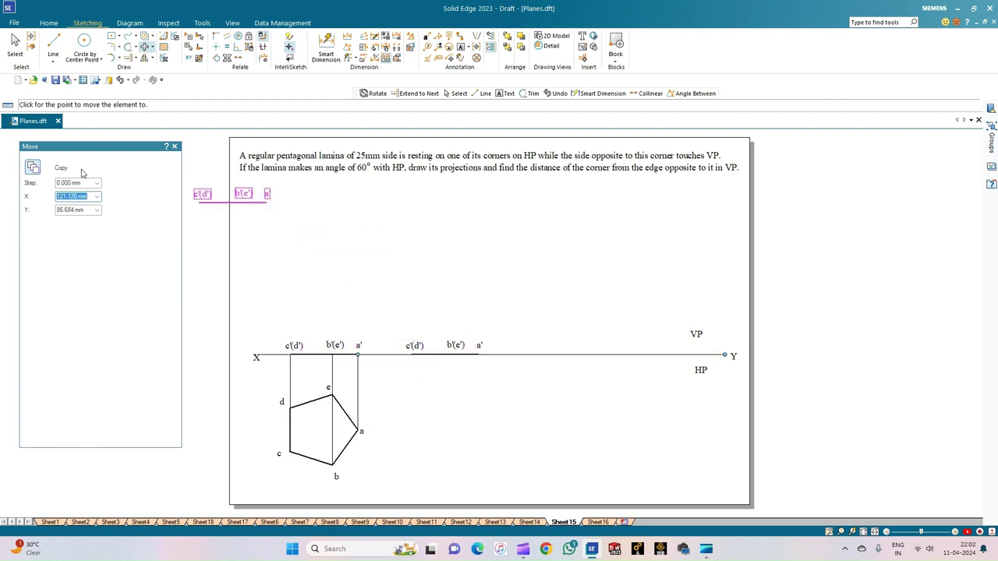
left_click(153, 50)
left_click(167, 70)
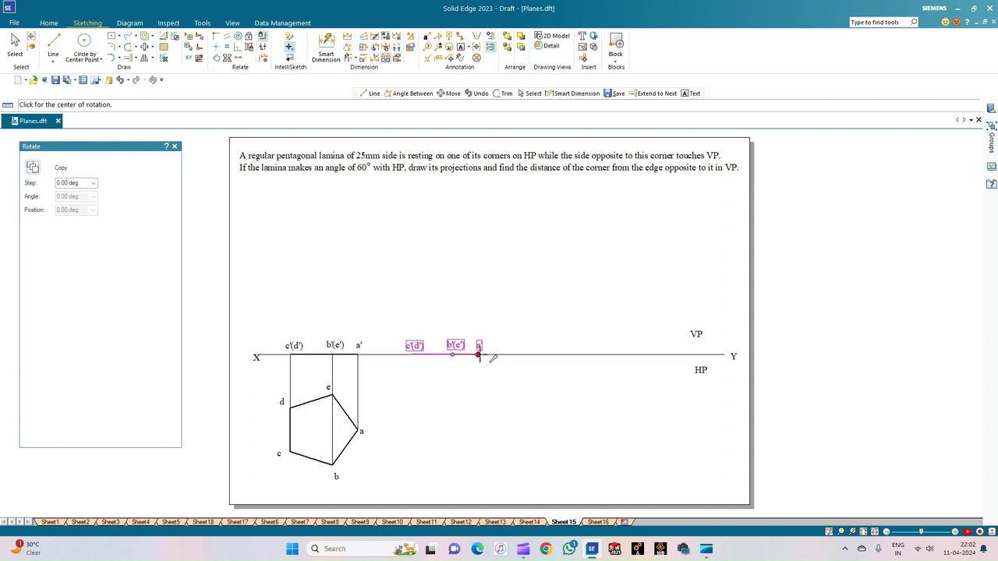
Rotate the copied edge view 60° about a' so it inclines to XY
left_click(490, 356)
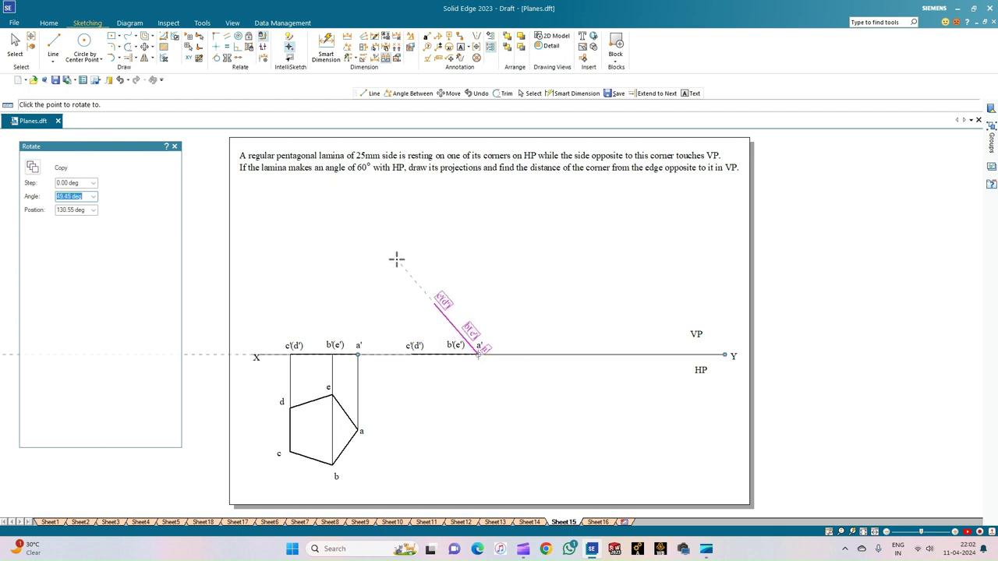
type("60")
key("Tab")
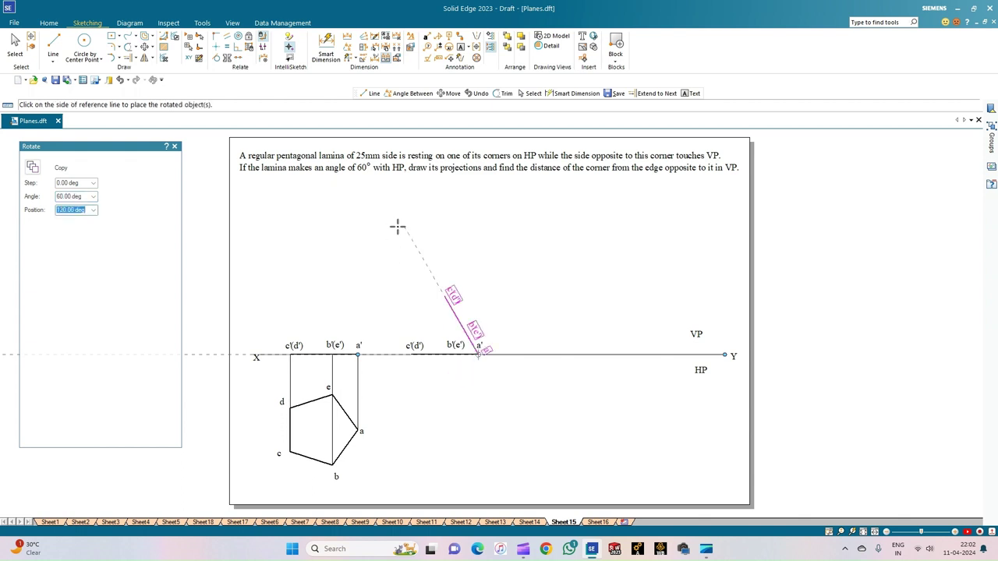
left_click(397, 226)
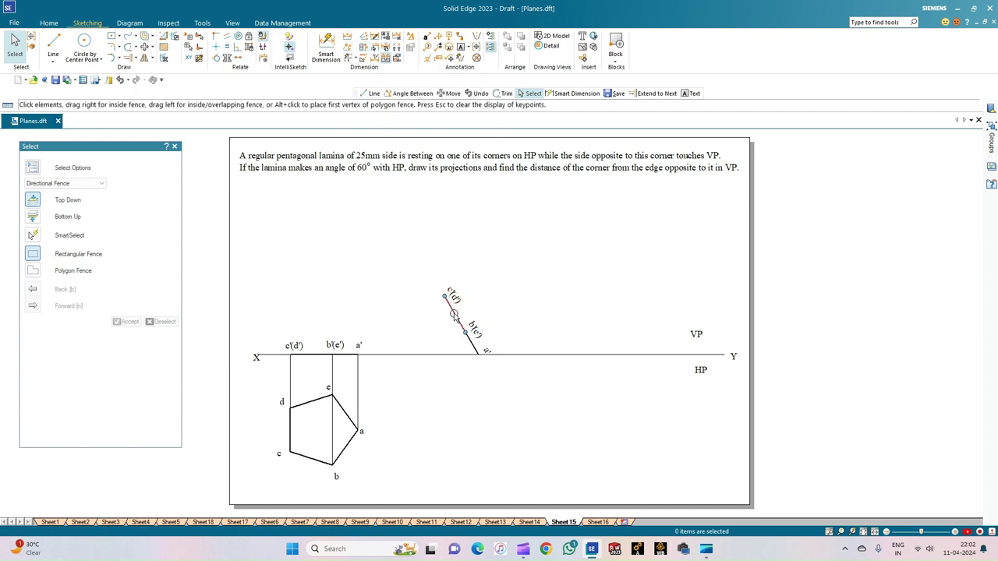
Add a 60° angle dimension between the inclined edge view and XY
left_click(347, 47)
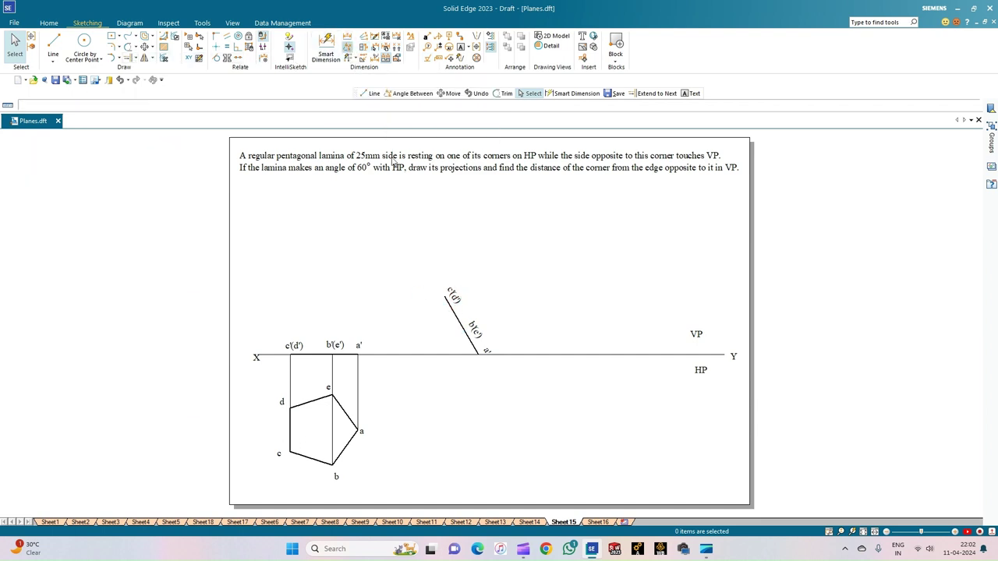
left_click(461, 328)
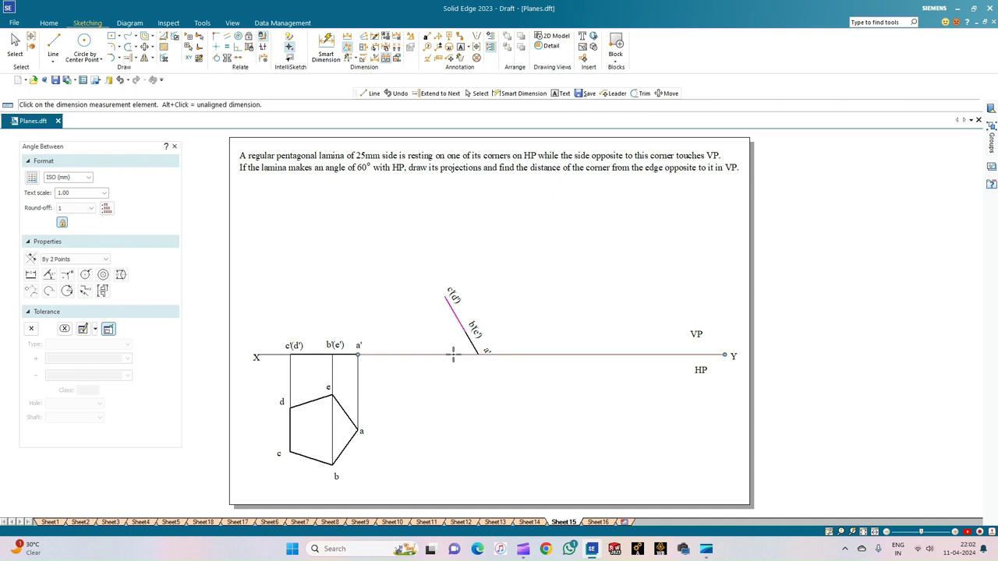
left_click(453, 355)
left_click(452, 355)
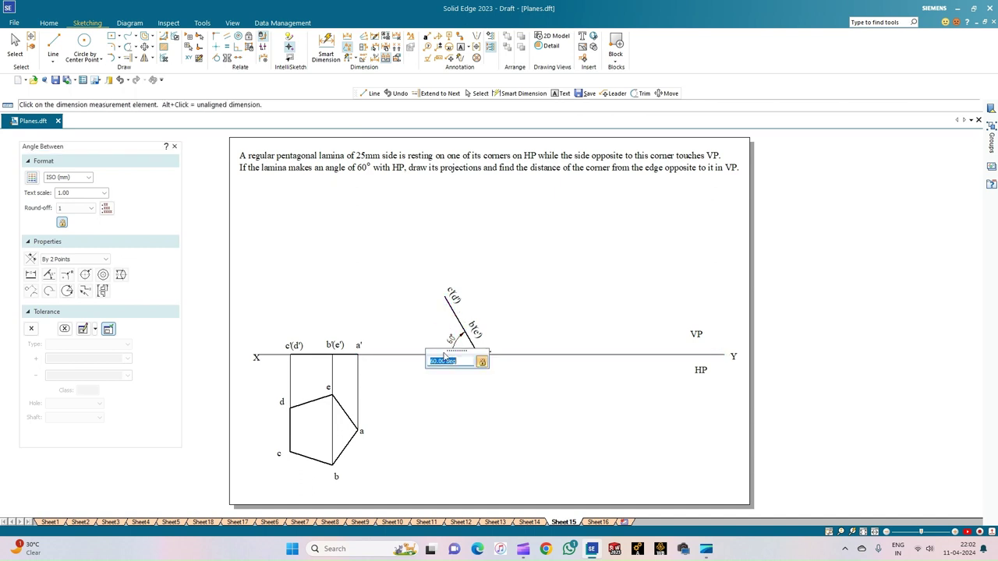
left_click(53, 47)
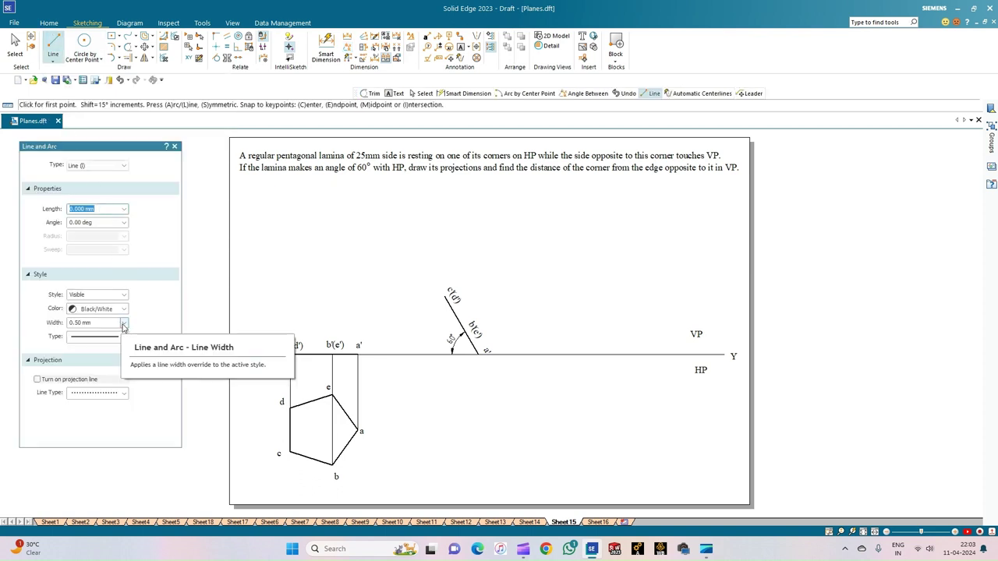
Draw thin 0.13 mm vertical projectors down from c'(d'), b'(c') and a'
left_click(124, 327)
left_click(110, 335)
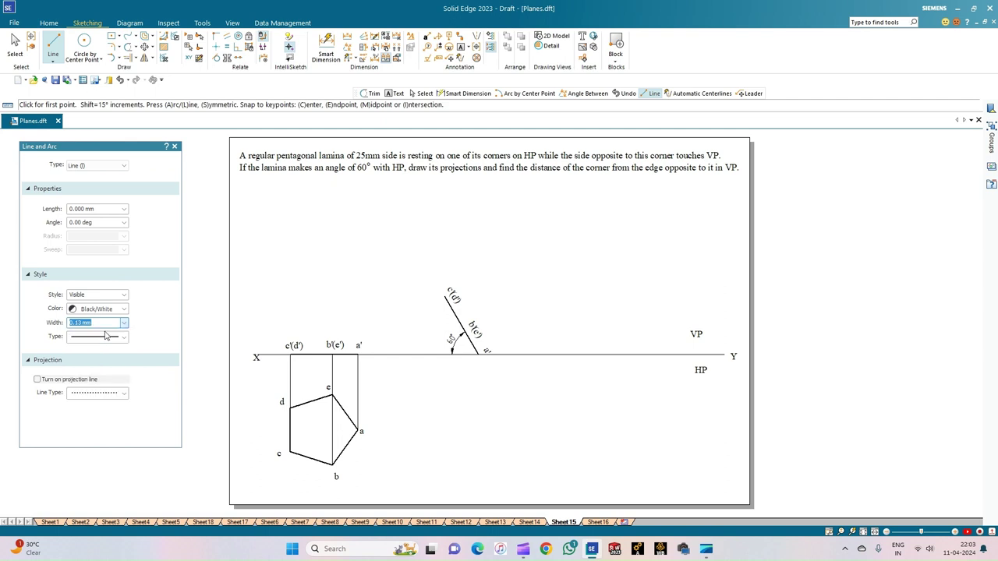
left_click(465, 333)
left_click(444, 297)
left_click(445, 485)
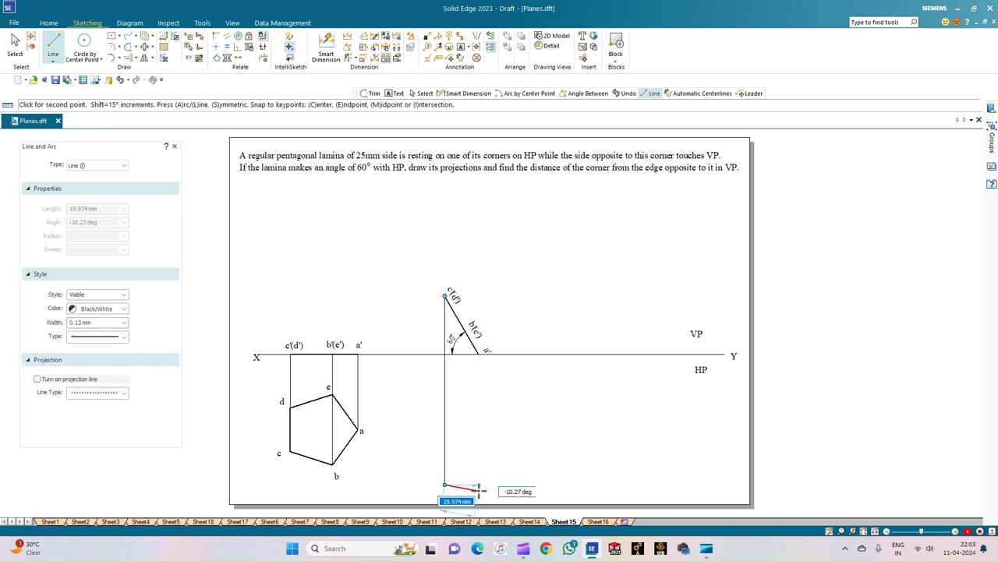
right_click(478, 489)
left_click(465, 333)
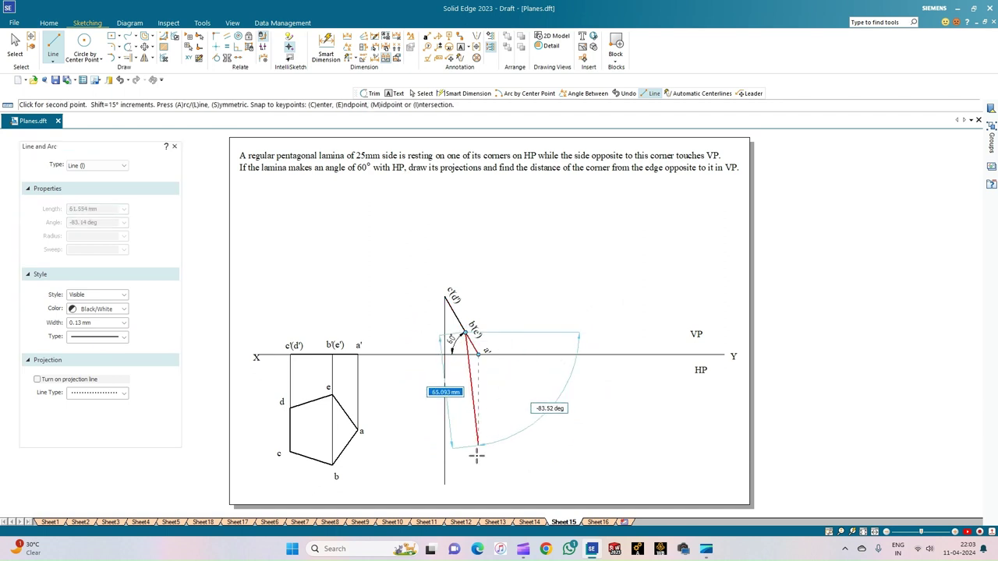
left_click(465, 485)
right_click(468, 480)
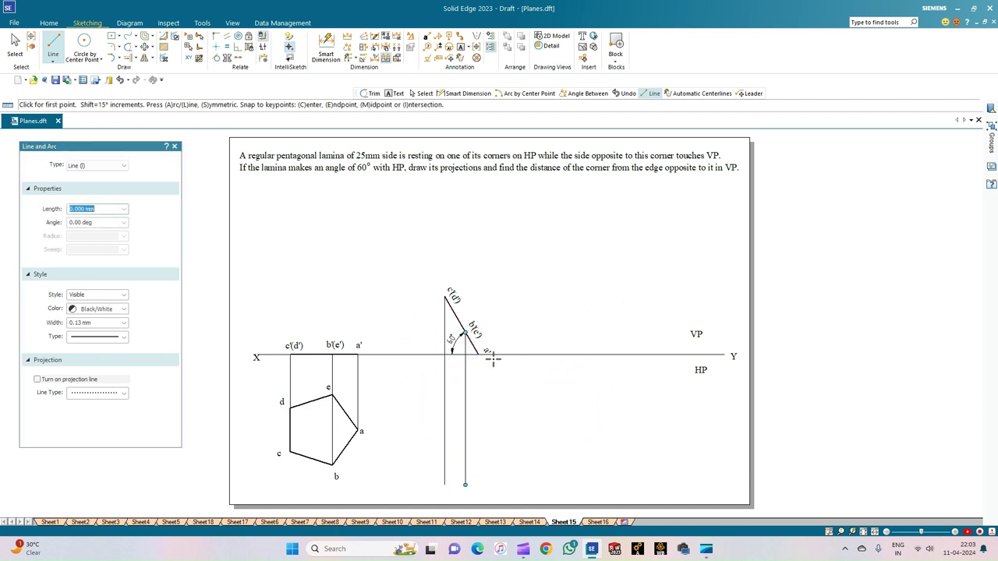
left_click(478, 356)
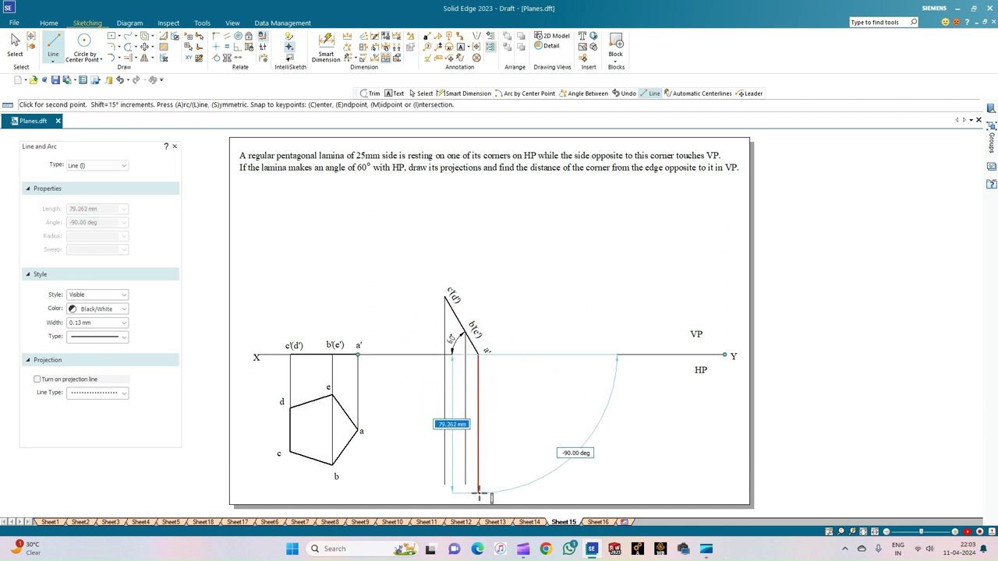
left_click(479, 485)
right_click(479, 485)
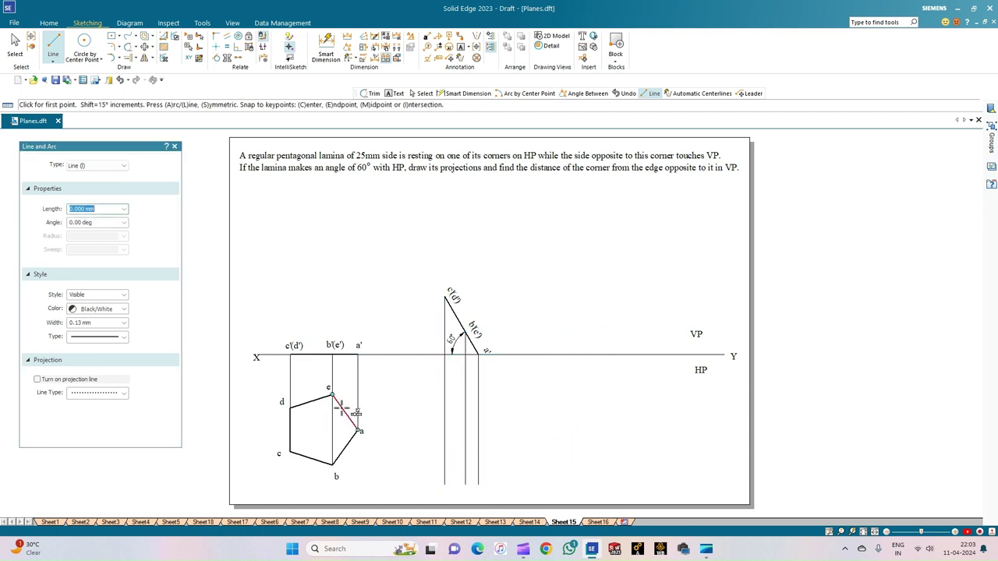
Draw horizontal projectors from corners a, b, c and d across to meet those verticals
left_click(359, 430)
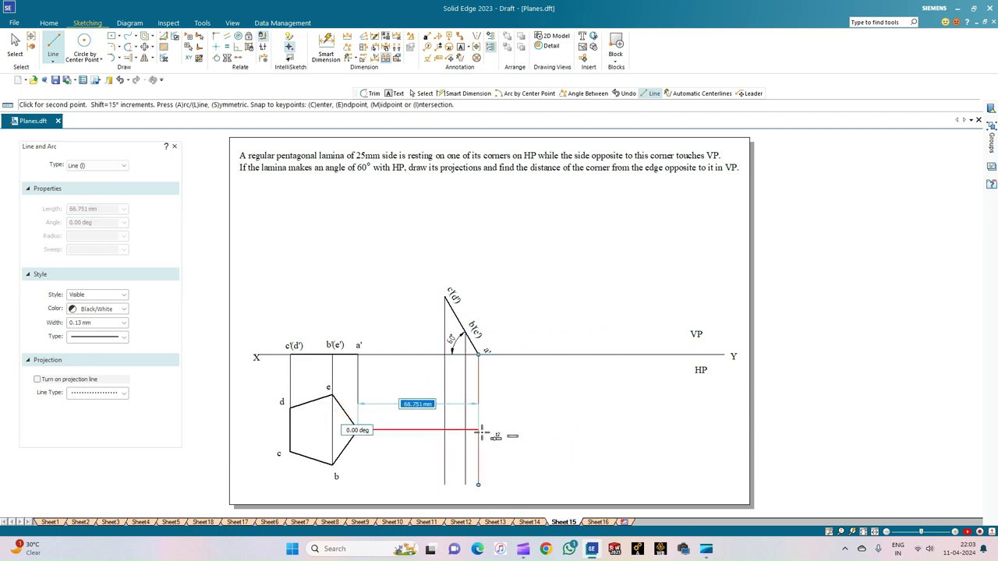
left_click(479, 429)
right_click(479, 429)
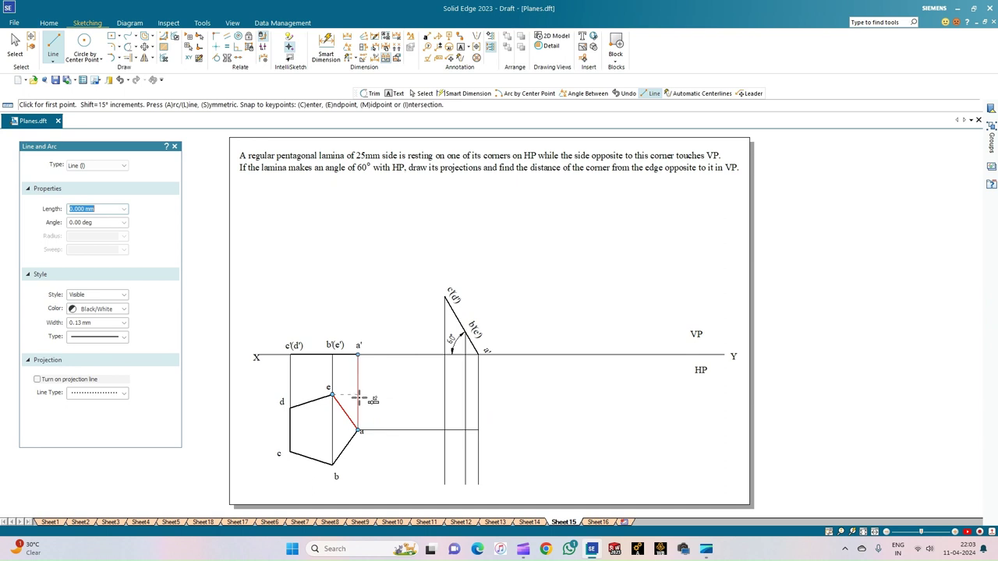
left_click(333, 466)
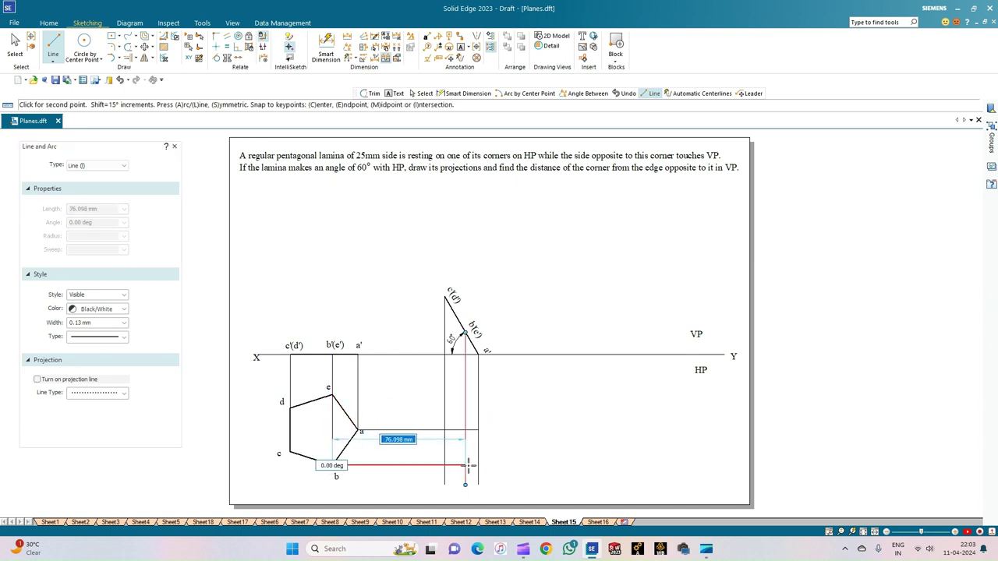
left_click(465, 466)
right_click(507, 457)
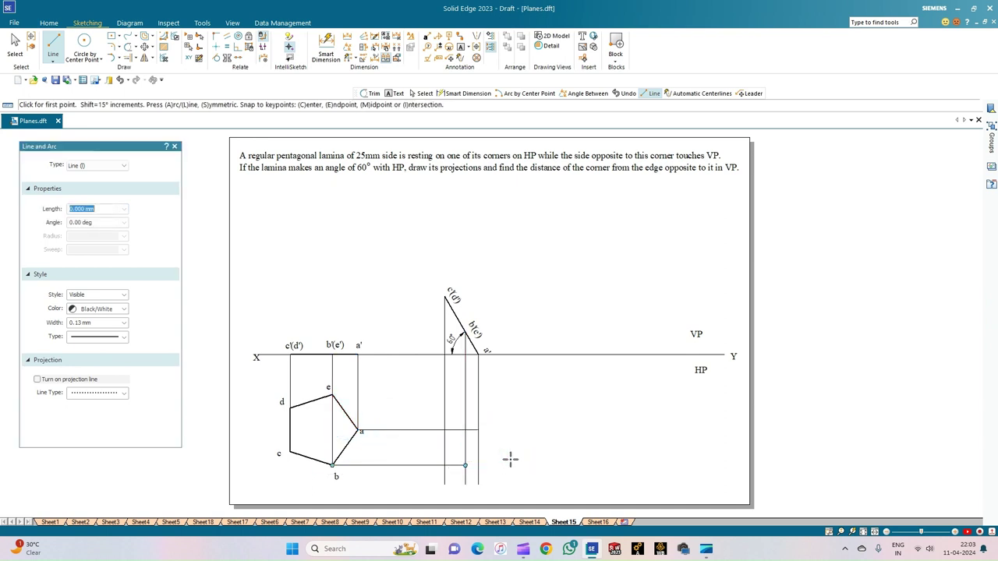
left_click(290, 452)
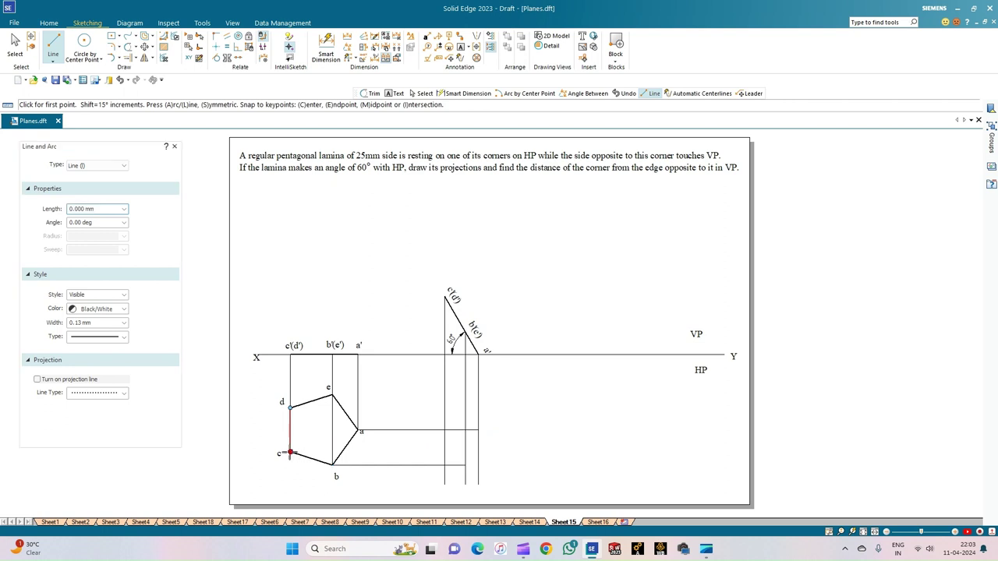
left_click(444, 453)
right_click(410, 415)
left_click(291, 408)
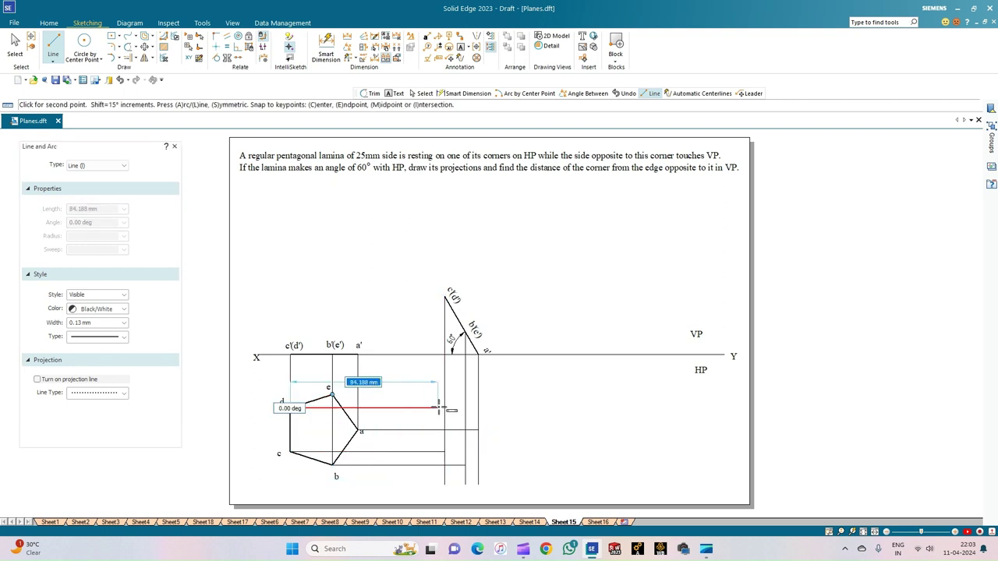
left_click(444, 408)
right_click(415, 390)
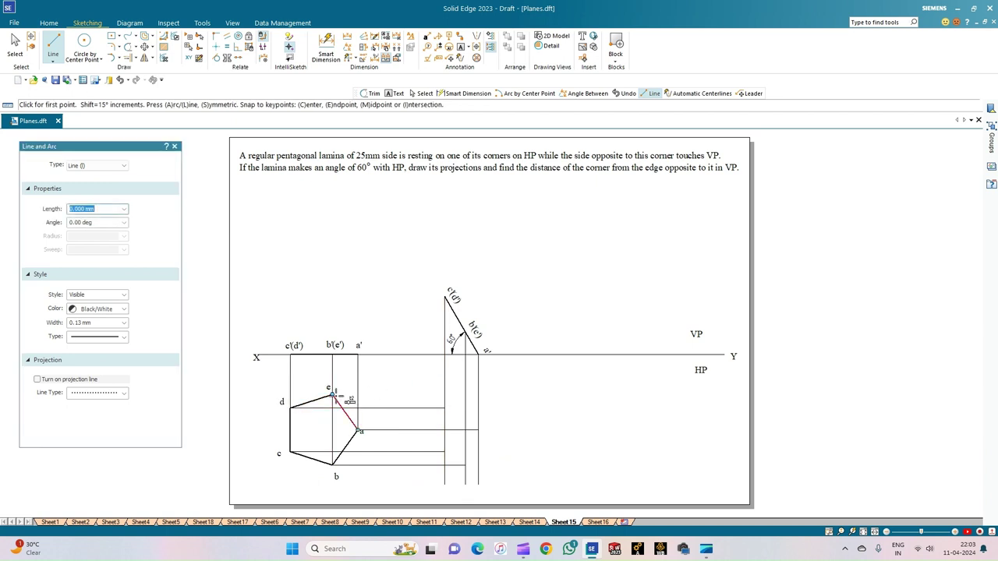
left_click(464, 395)
right_click(417, 362)
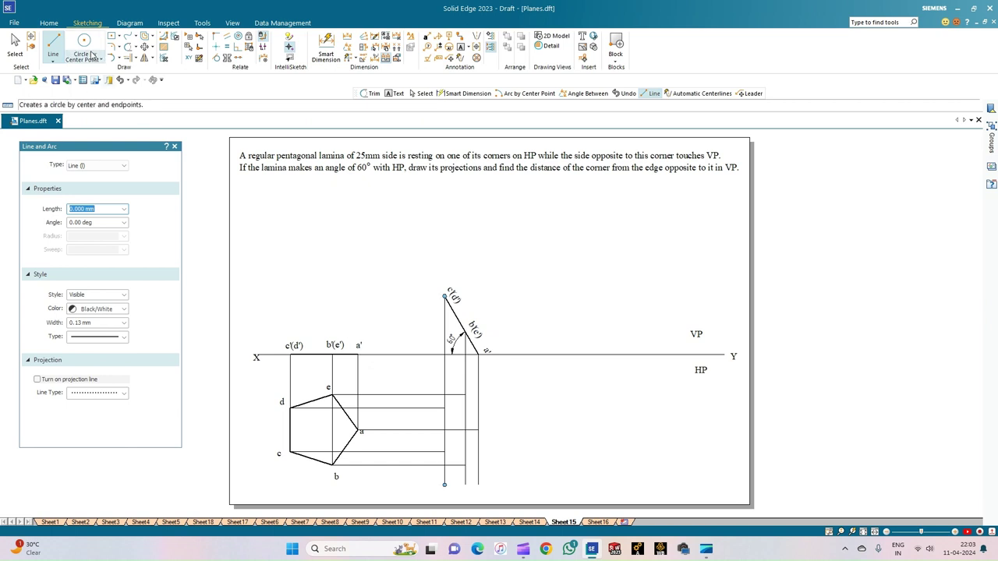
Set line width to 0.50 mm and draw the five thick top-view edges through the projector intersections
left_click(124, 324)
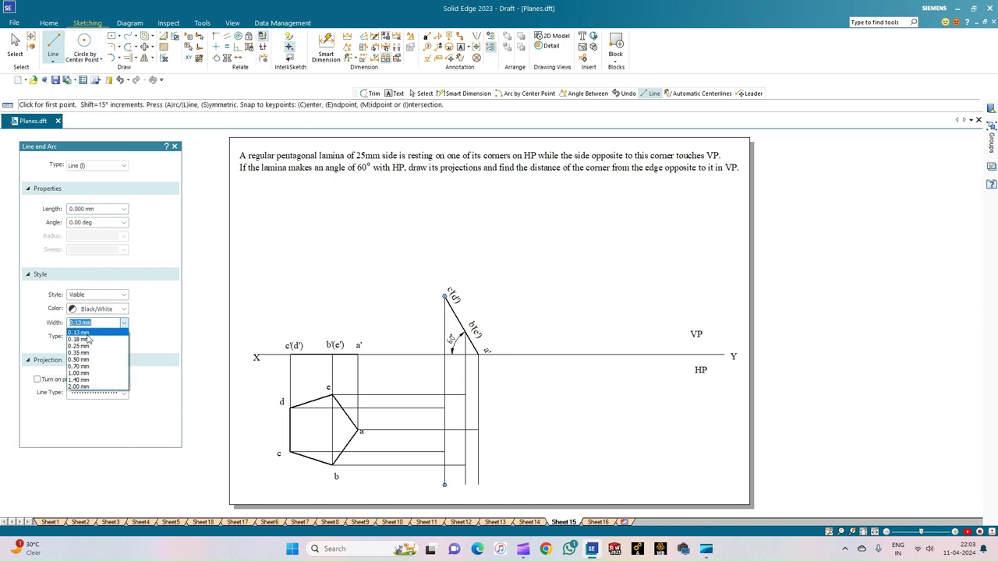
left_click(94, 365)
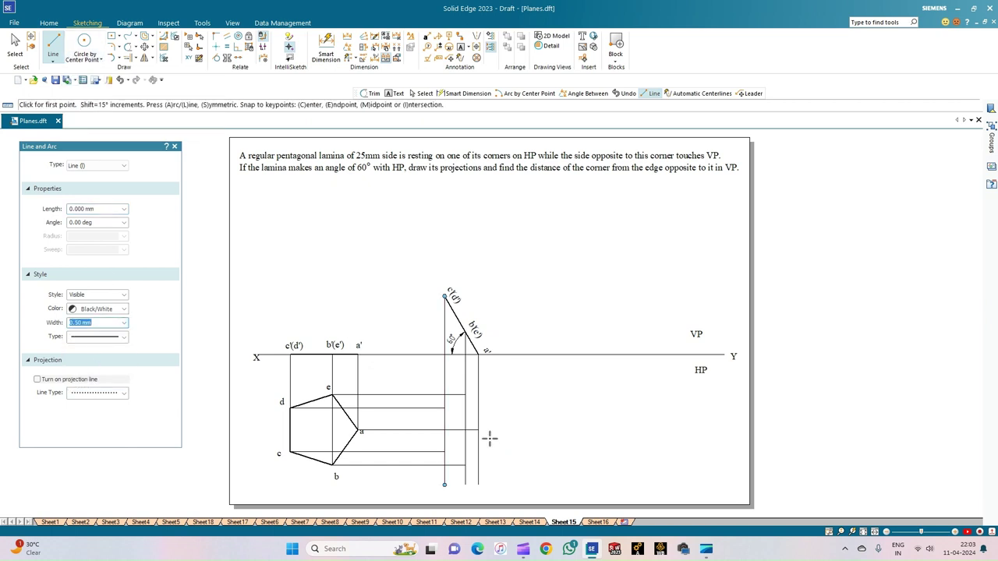
scroll(490, 439, "up", 1)
left_click(433, 400)
left_click(434, 456)
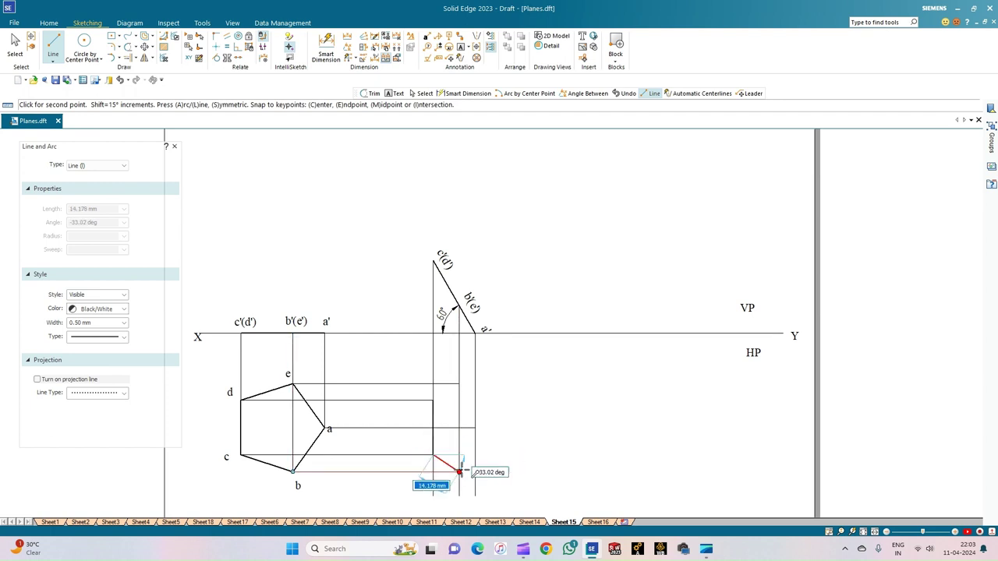
left_click(459, 472)
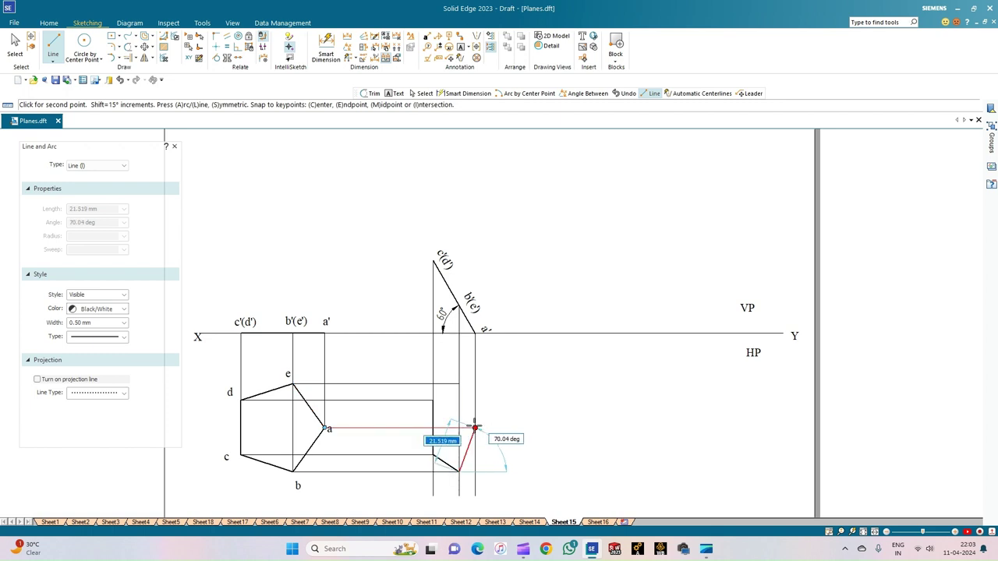
left_click(476, 428)
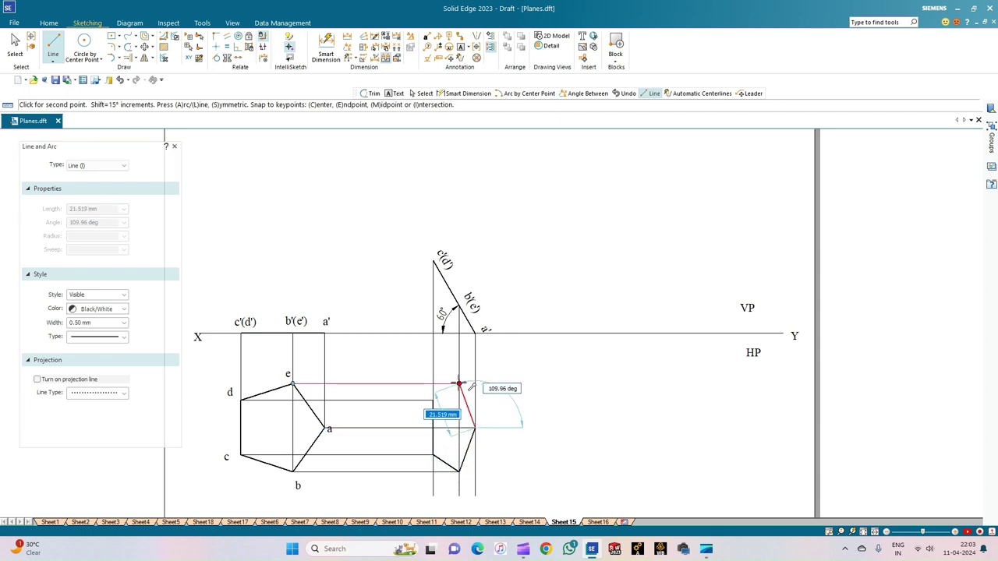
left_click(459, 383)
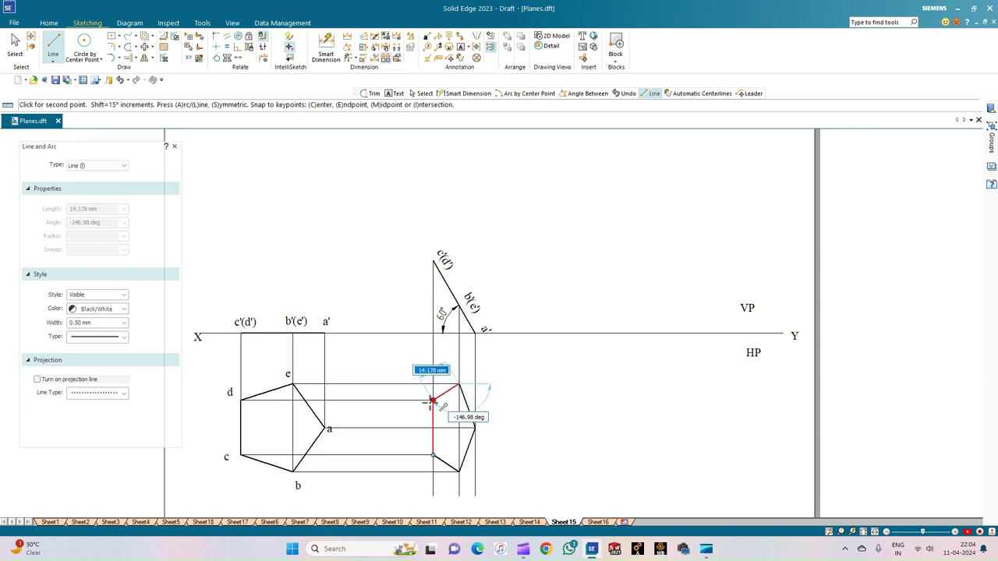
left_click(434, 402)
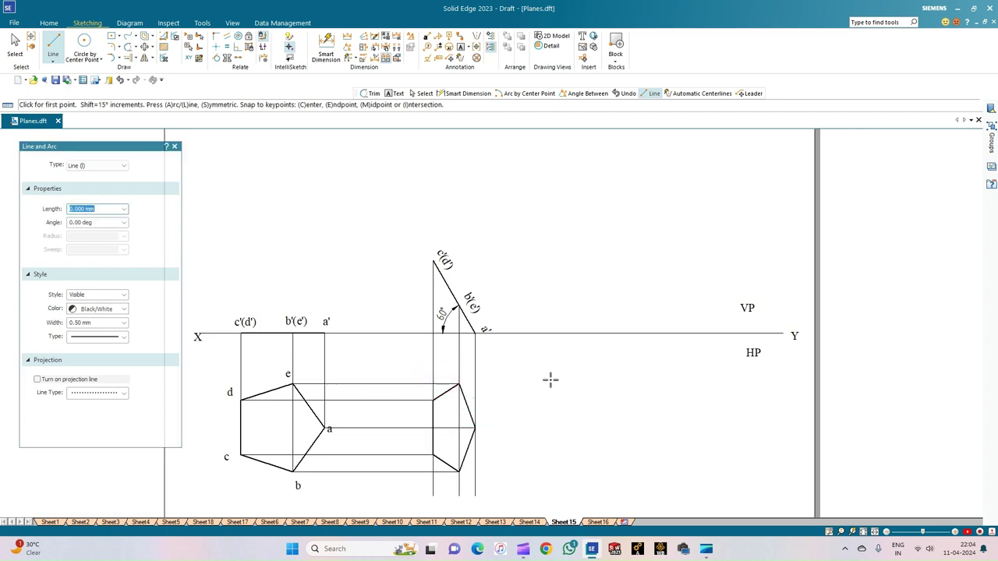
Add text labels a and d at the new top view's vertices
left_click(461, 48)
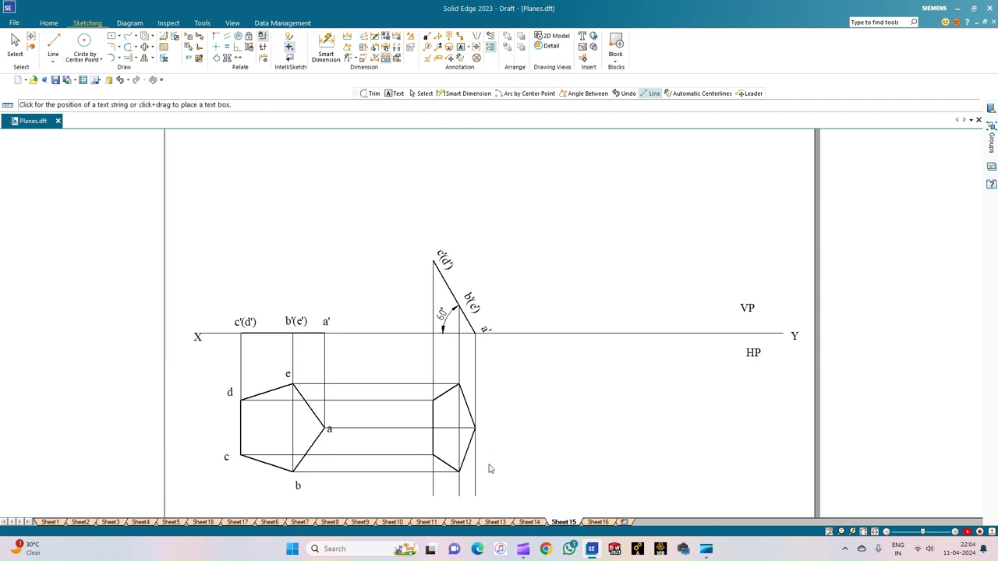
left_click(479, 419)
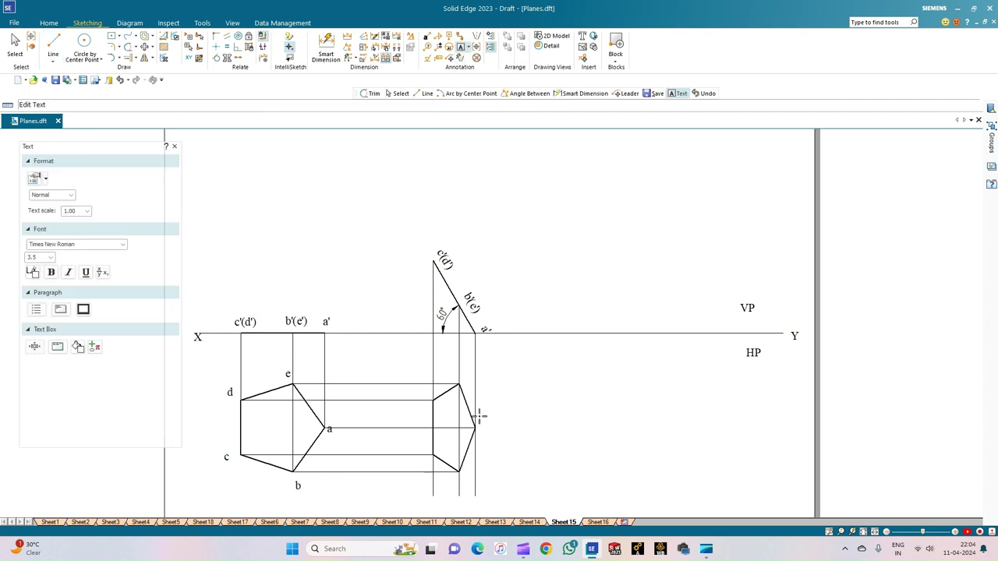
type("a")
left_click(424, 390)
type("d")
Trim the projector stubs below points a and c
left_click(475, 491)
left_click(433, 487)
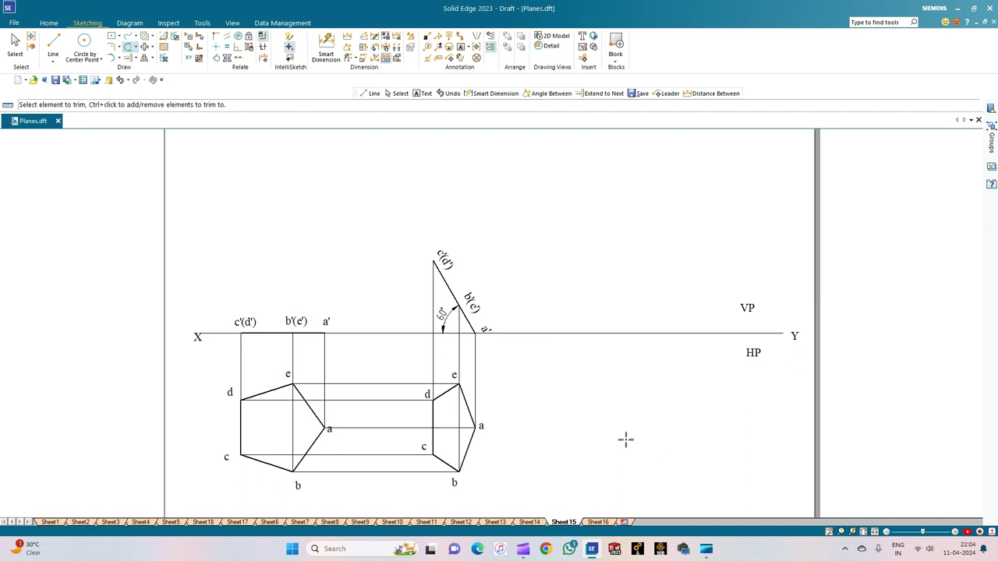
left_click(14, 47)
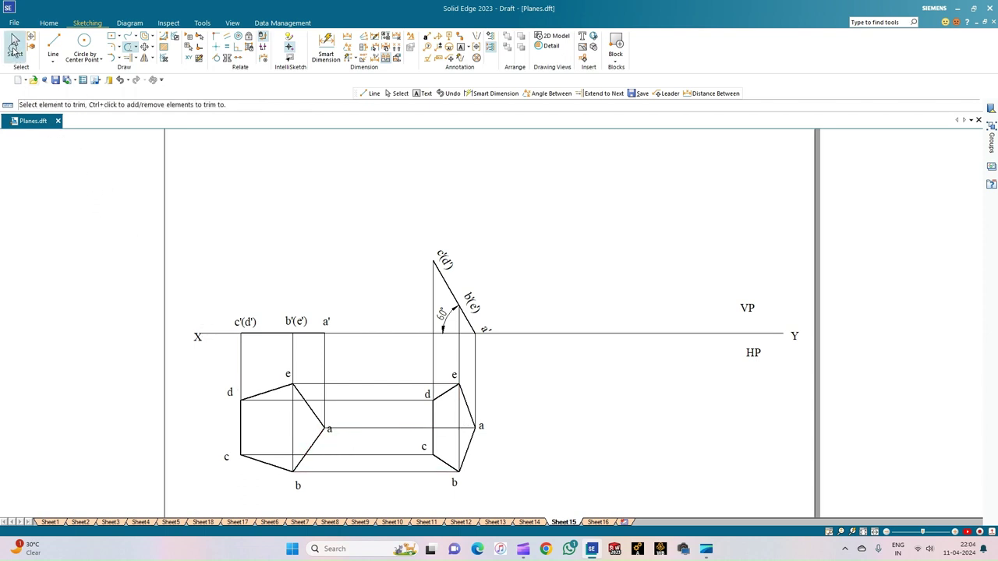
Select the pentagon's edges and labels, start a move, then cancel it
left_click(329, 430)
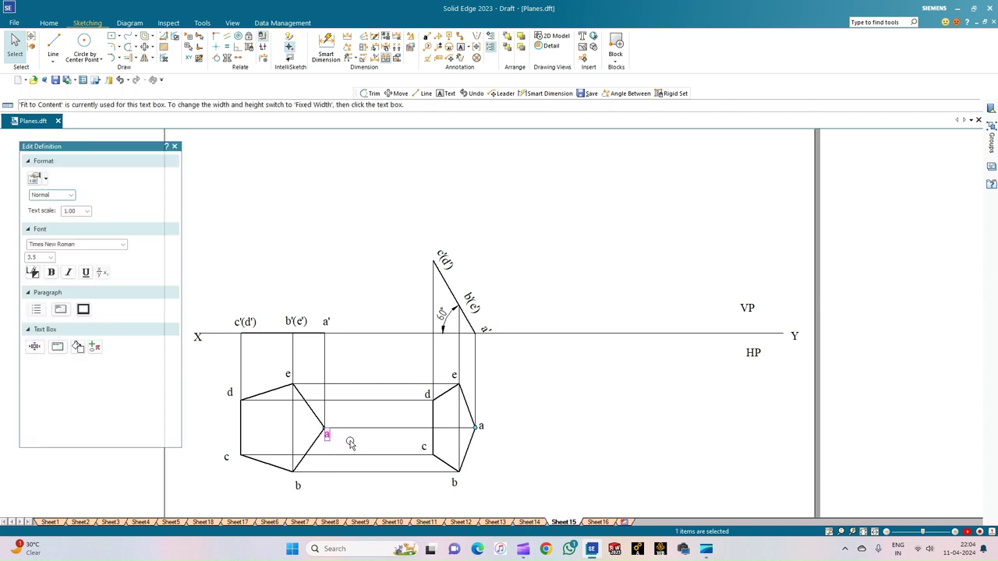
left_click(350, 443)
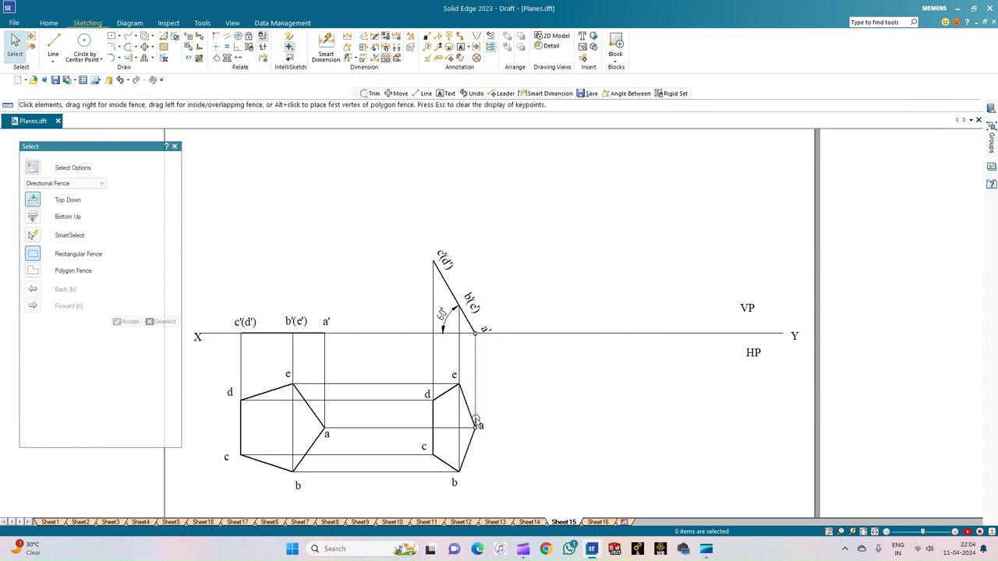
left_click(434, 419)
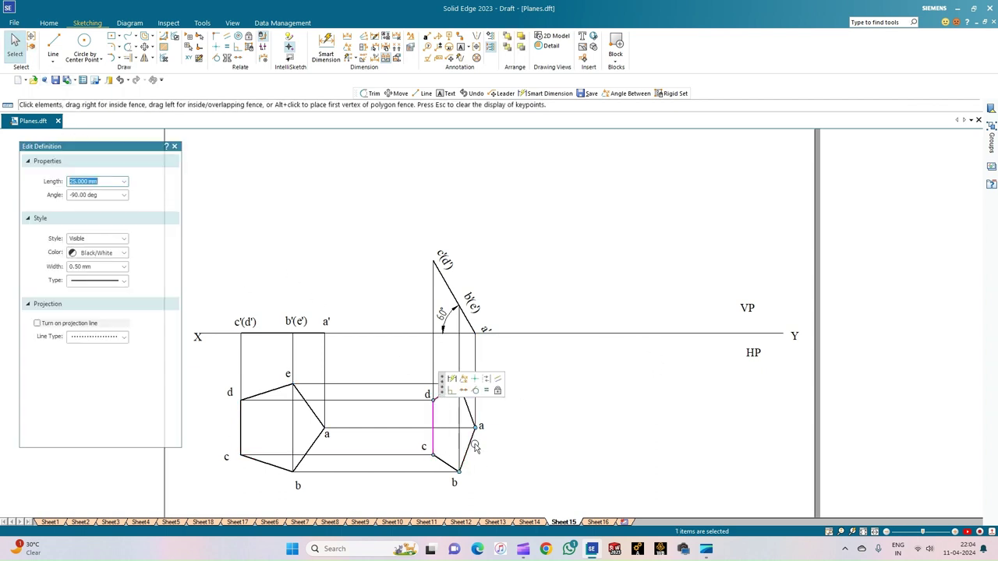
left_click(439, 465, "ctrl")
left_click(471, 448, "ctrl")
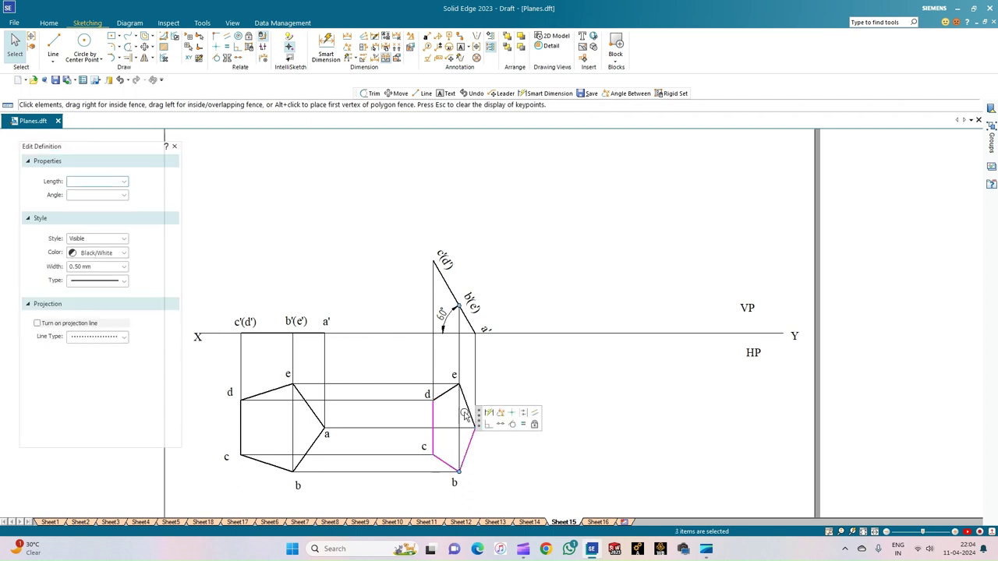
left_click(446, 392, "ctrl")
left_click(482, 425, "ctrl")
left_click(454, 483, "ctrl")
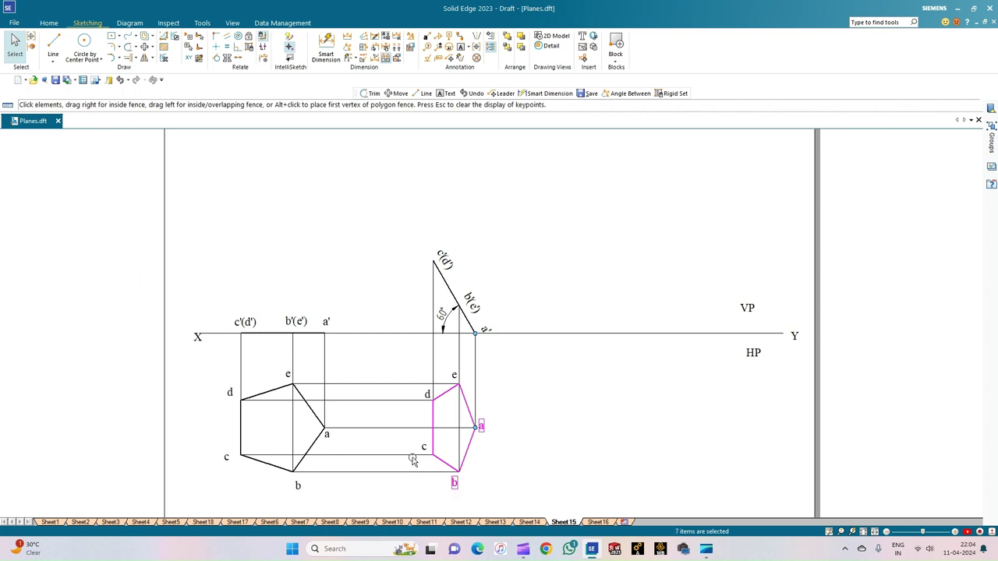
left_click(427, 394, "ctrl")
left_click(451, 375, "ctrl")
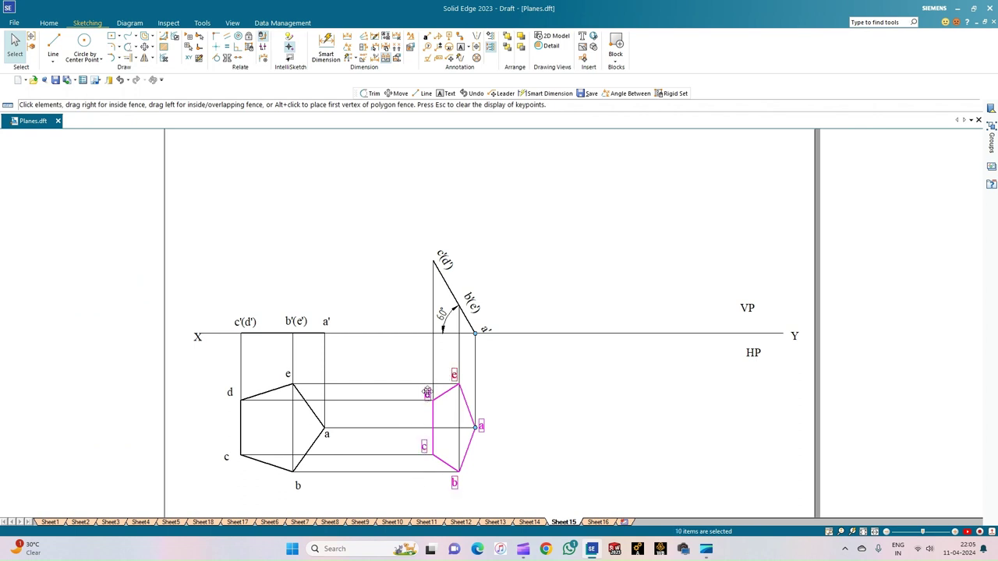
left_click(152, 47)
left_click(160, 52)
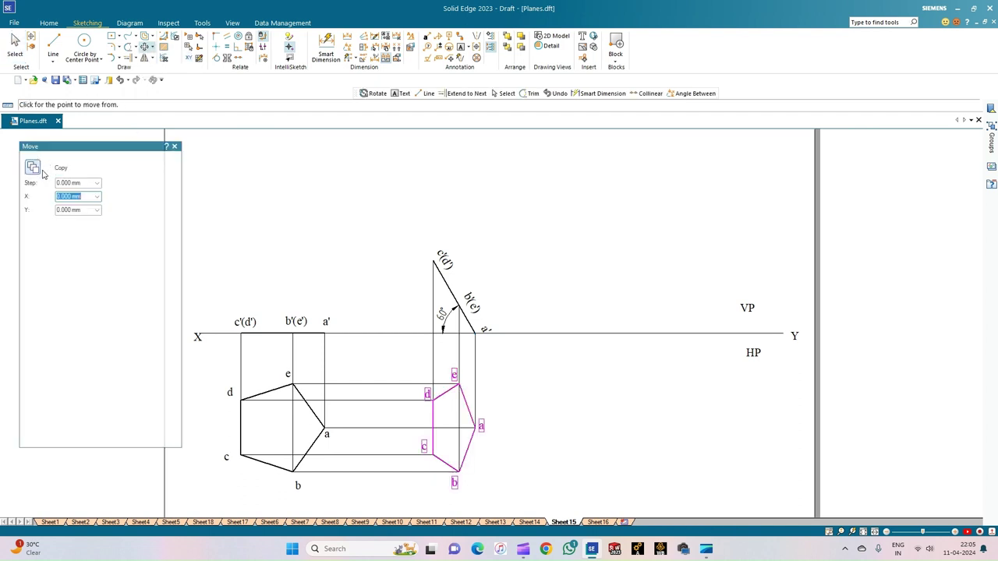
left_click(350, 207)
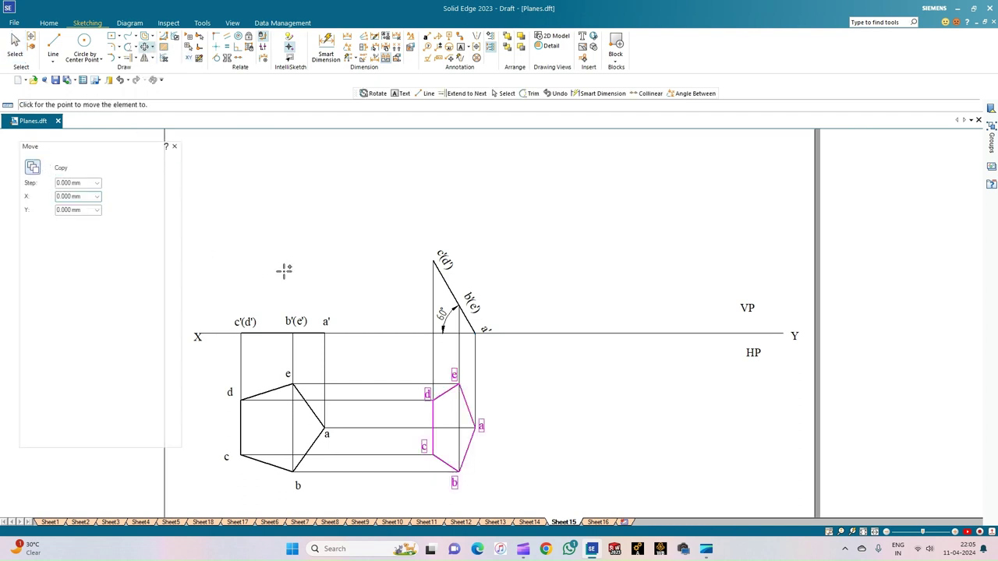
key("Escape")
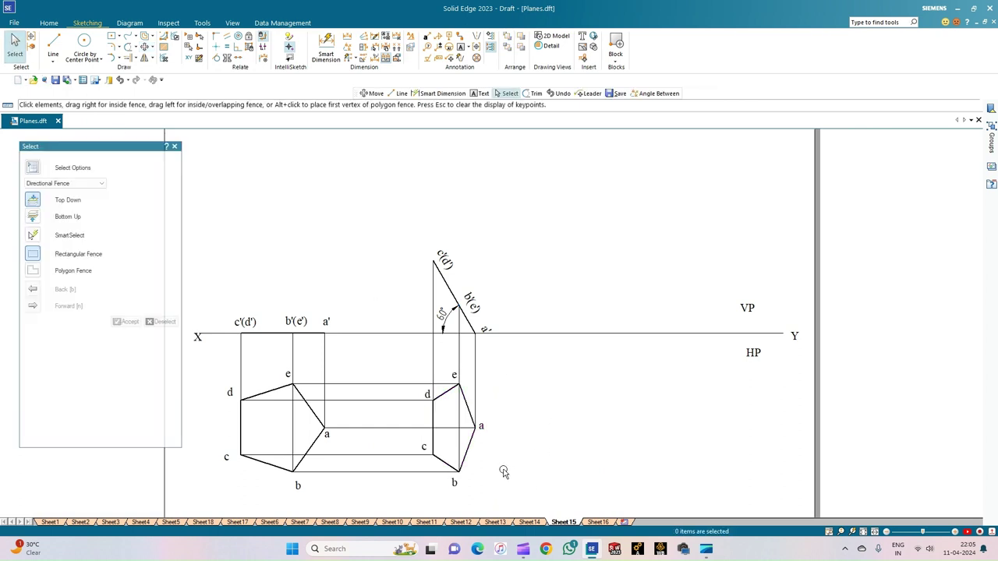
key("Escape")
Select the five pentagon edges and group them into an accepted rigid set
left_click(467, 451)
left_click(468, 407, "ctrl")
left_click(443, 392, "ctrl")
left_click(433, 425, "ctrl")
left_click(446, 463, "ctrl")
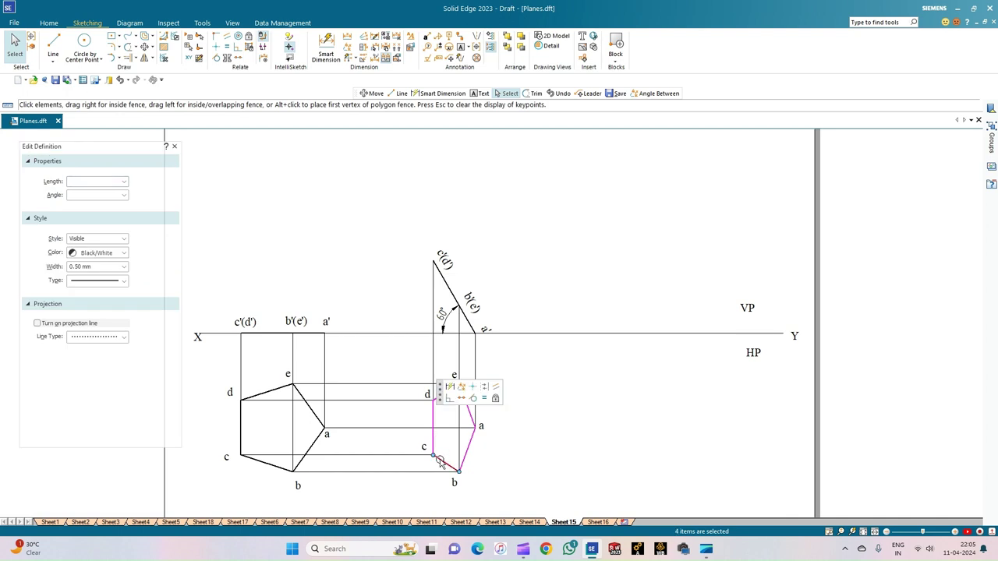
left_click(249, 49)
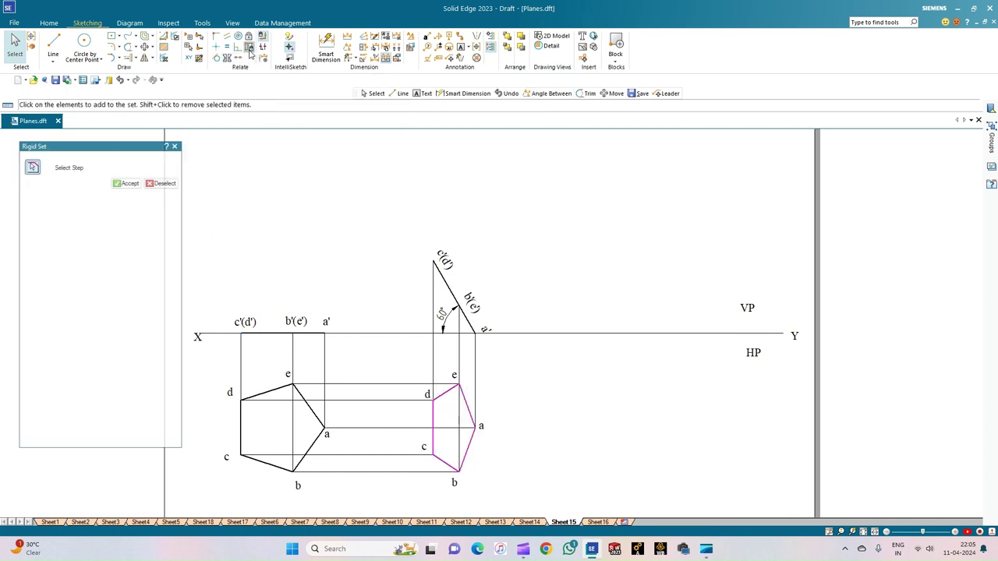
left_click(127, 183)
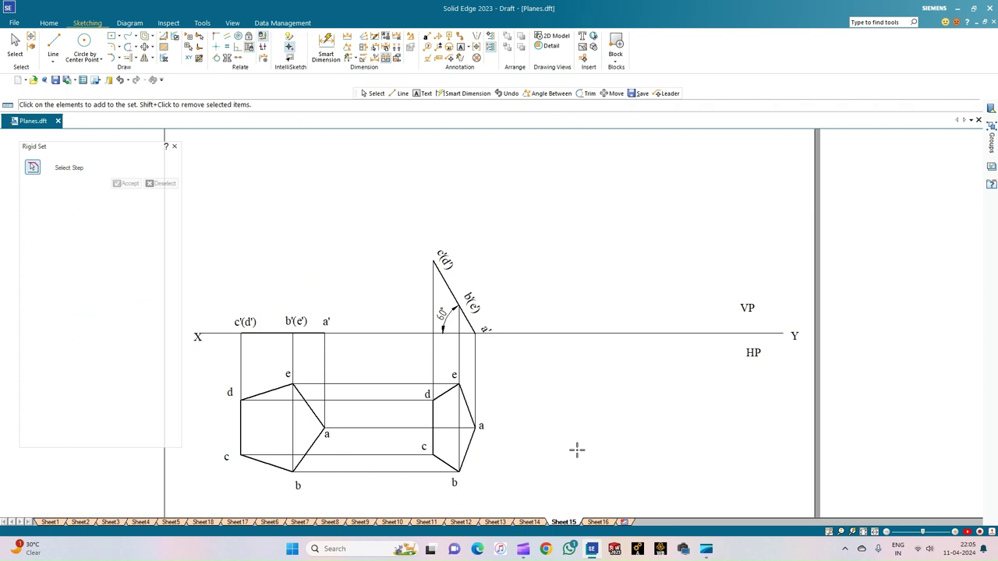
key("Escape")
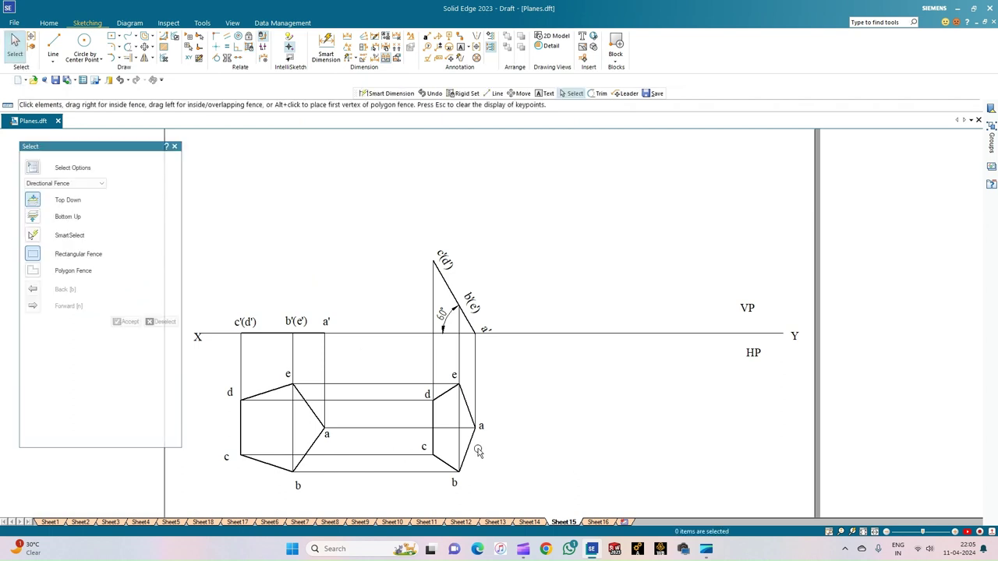
Select all five pentagon edges and the labels a, b, c, d and e
left_click(468, 448)
left_click(466, 405, "ctrl")
left_click(446, 392, "ctrl")
left_click(433, 413, "ctrl")
left_click(446, 463, "ctrl")
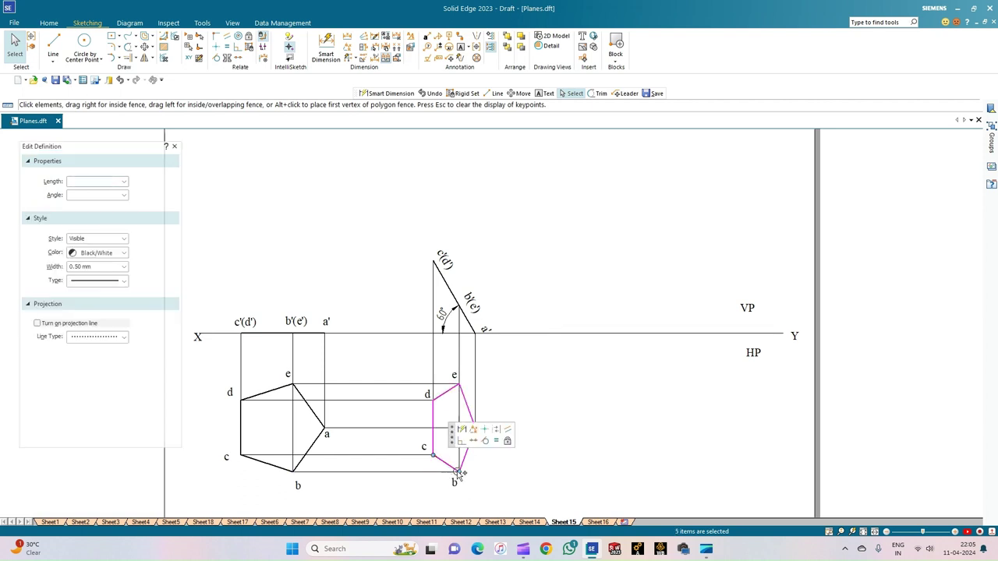
left_click(455, 375, "ctrl")
left_click(426, 394, "ctrl")
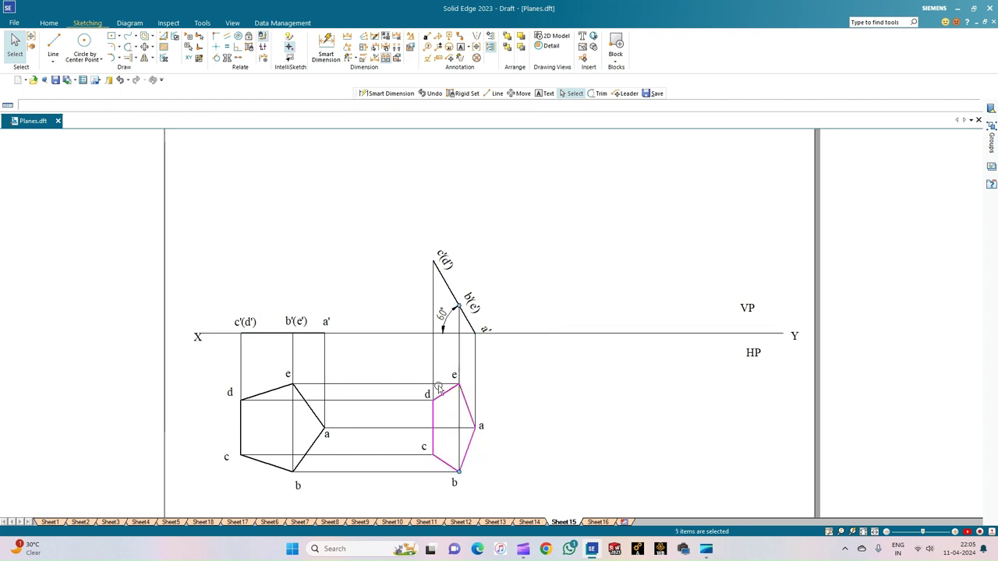
left_click(422, 447, "ctrl")
left_click(455, 483, "ctrl")
left_click(482, 426, "ctrl")
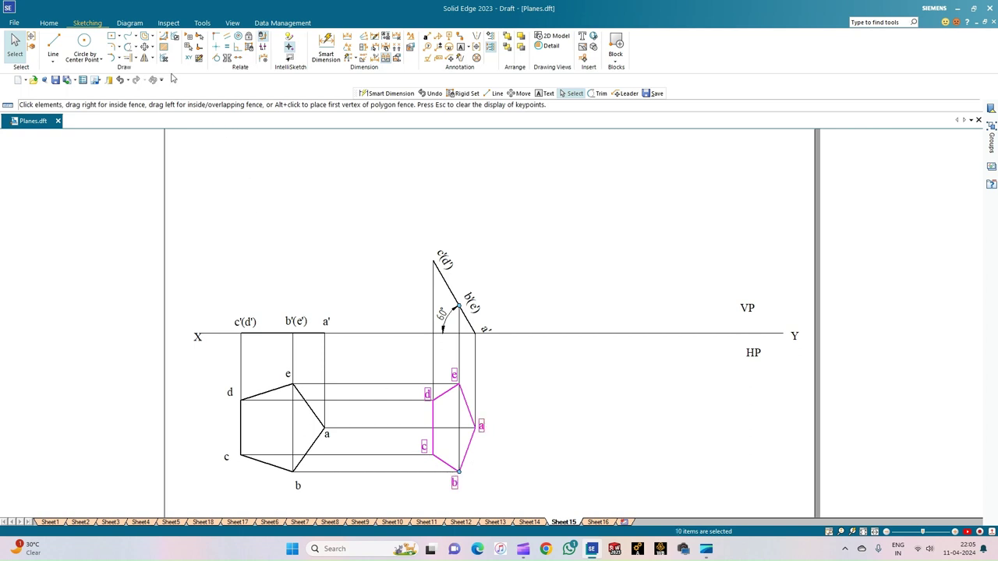
Copy the pentagon to the right with vertex d placed on the XY line
left_click(151, 47)
left_click(160, 60)
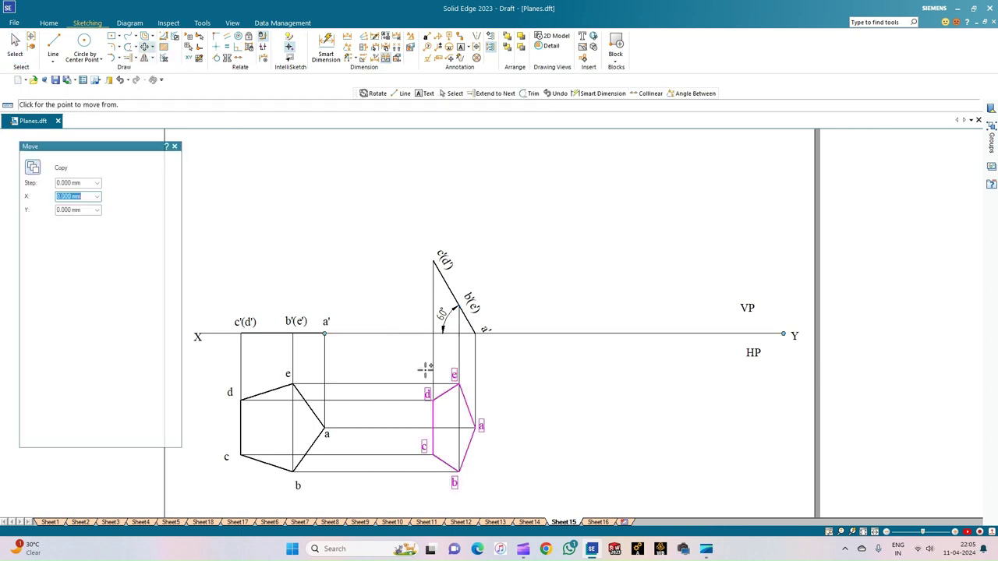
left_click(433, 399)
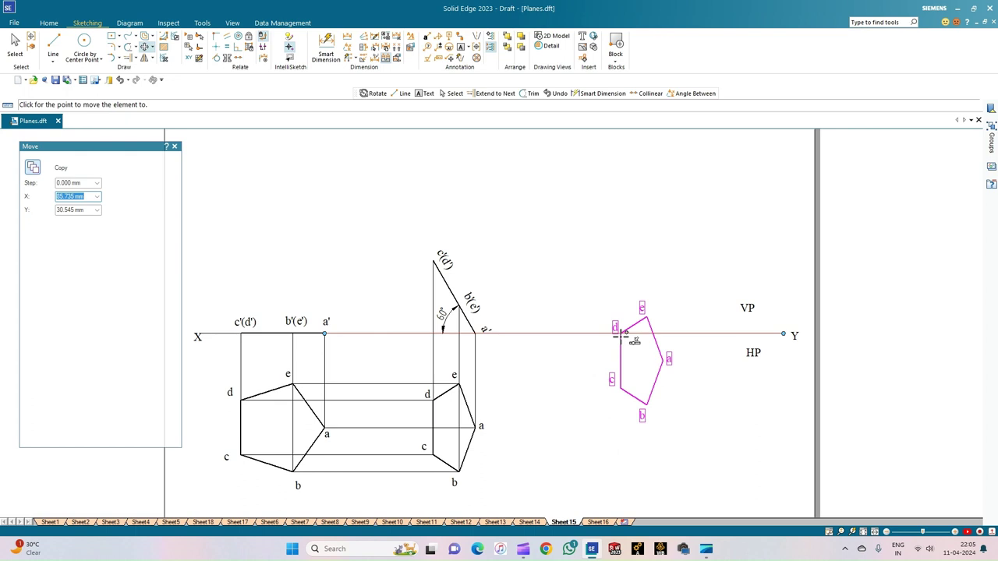
left_click(621, 334)
Rotate the copy about vertex d until c lies on XY
left_click(153, 52)
left_click(161, 72)
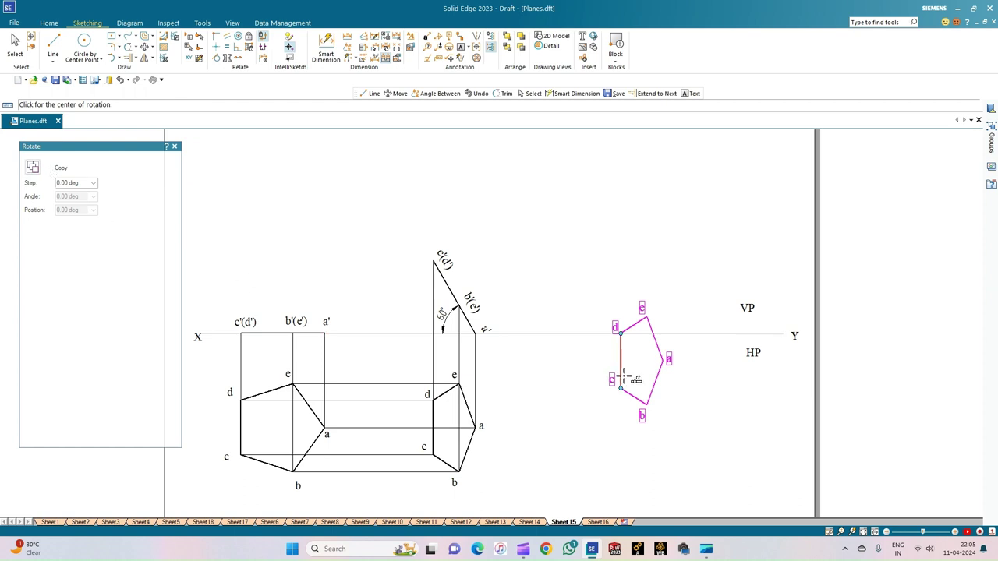
left_click(621, 334)
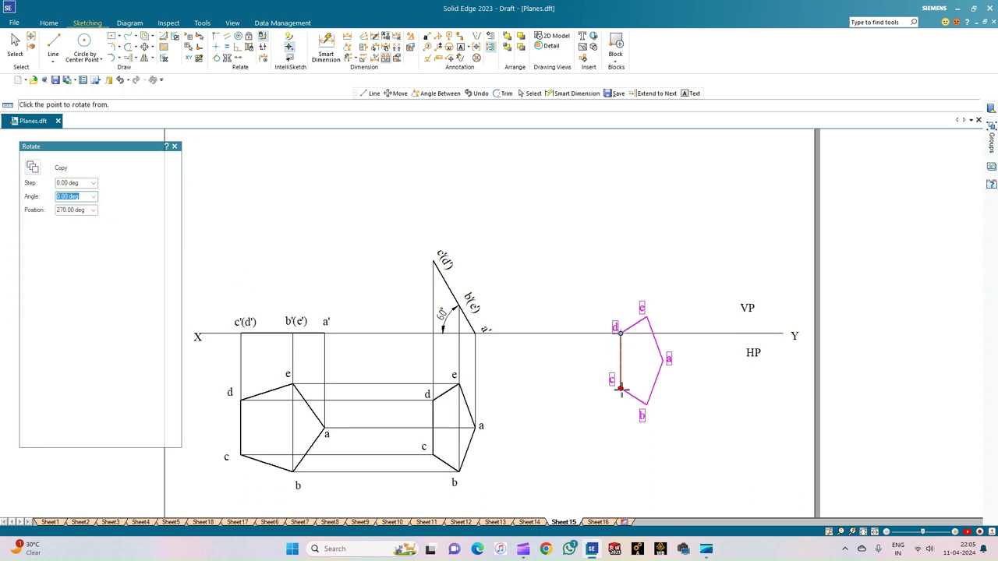
left_click(621, 389)
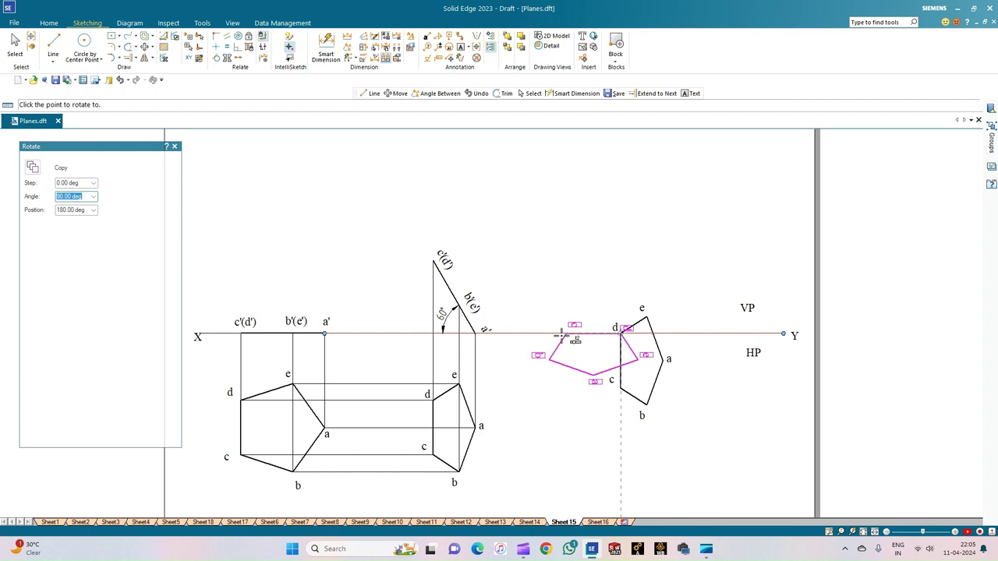
left_click(561, 334)
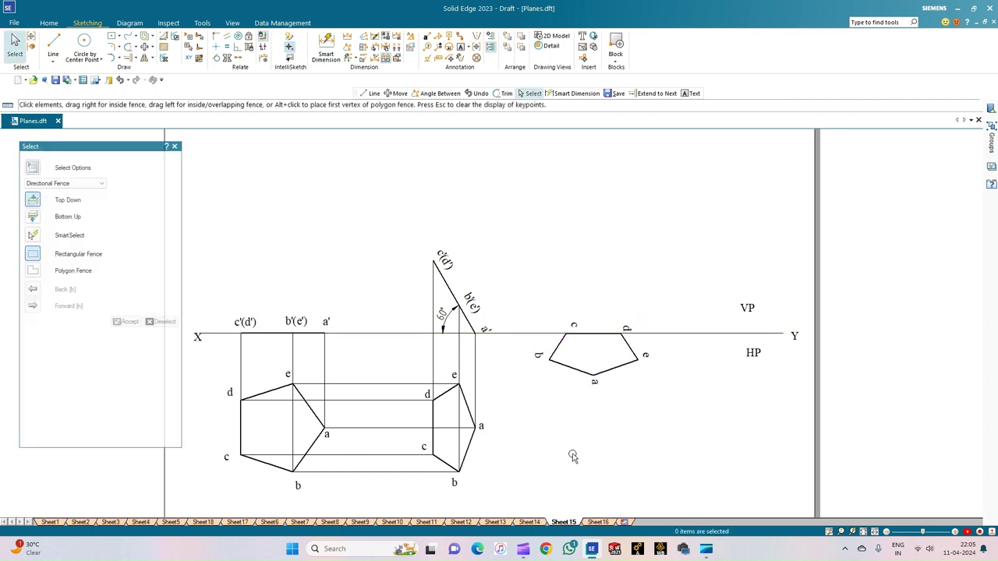
Move the c and d labels to sit just beneath XY at the copy's top corners
left_click(577, 325)
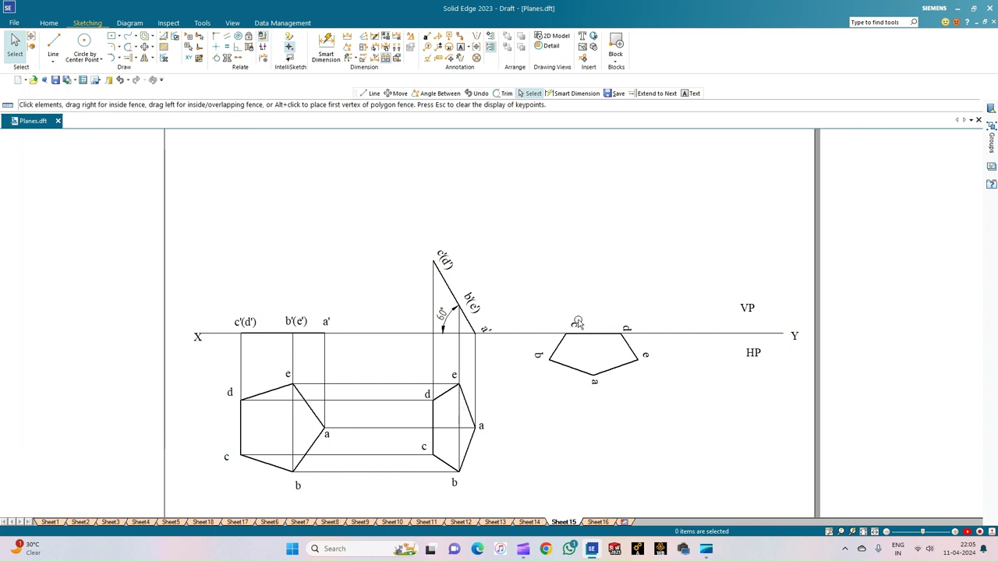
key("Escape")
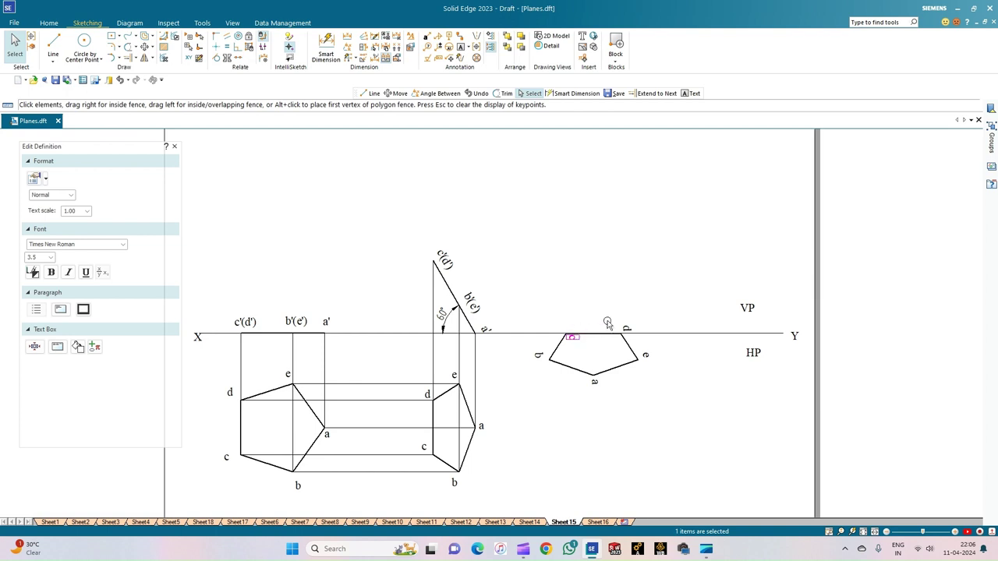
left_click_drag(626, 328, 622, 336)
left_click(650, 413)
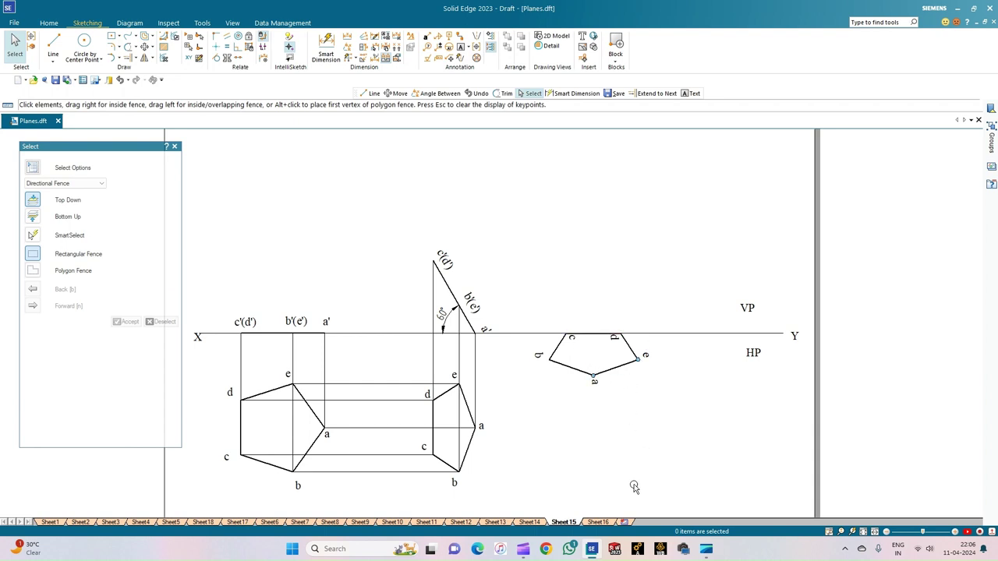
left_click(53, 47)
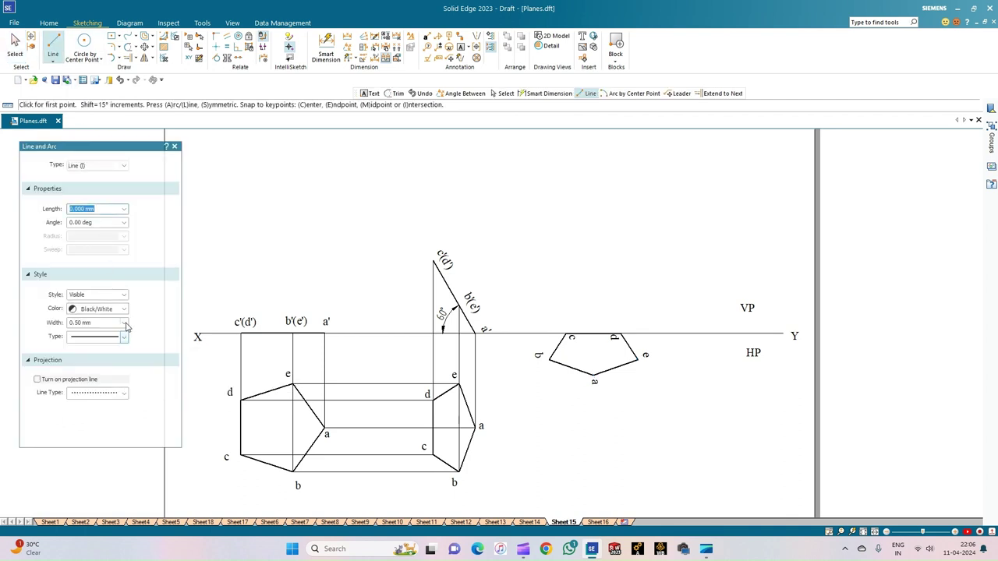
Set line width to 0.13 mm and draw horizontal projectors from c'(d') and b'(e')
left_click(124, 323)
left_click(99, 333)
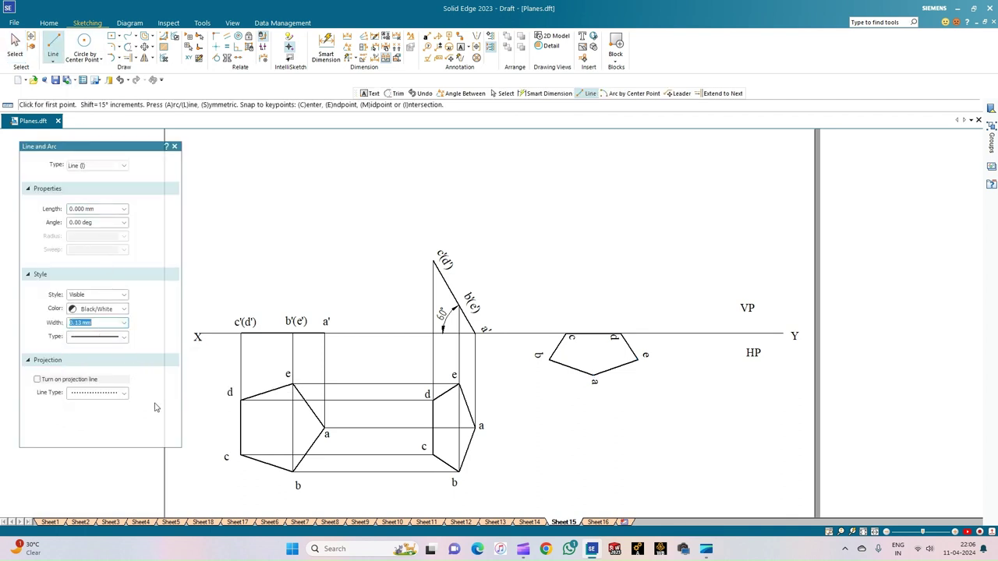
left_click(434, 262)
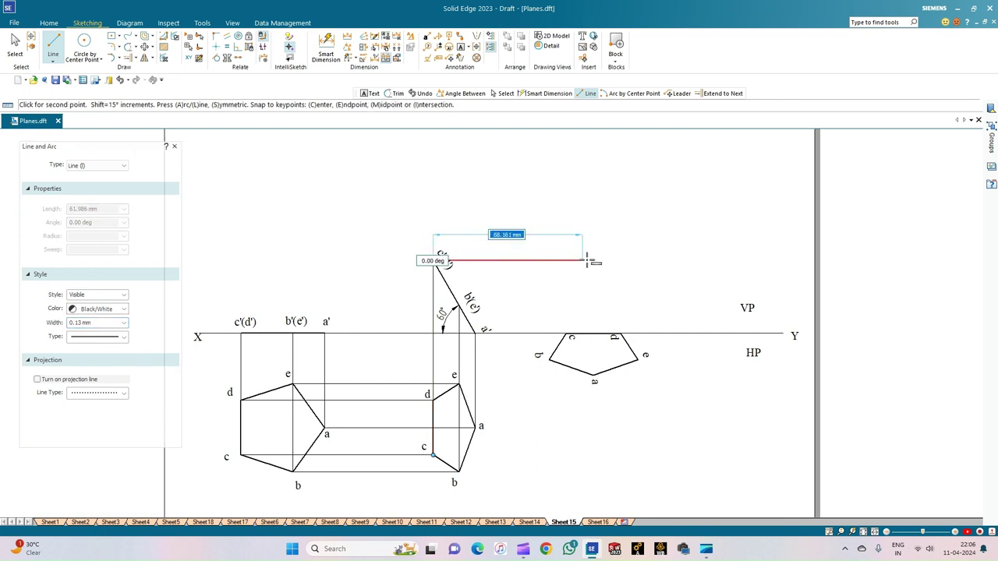
left_click(674, 261)
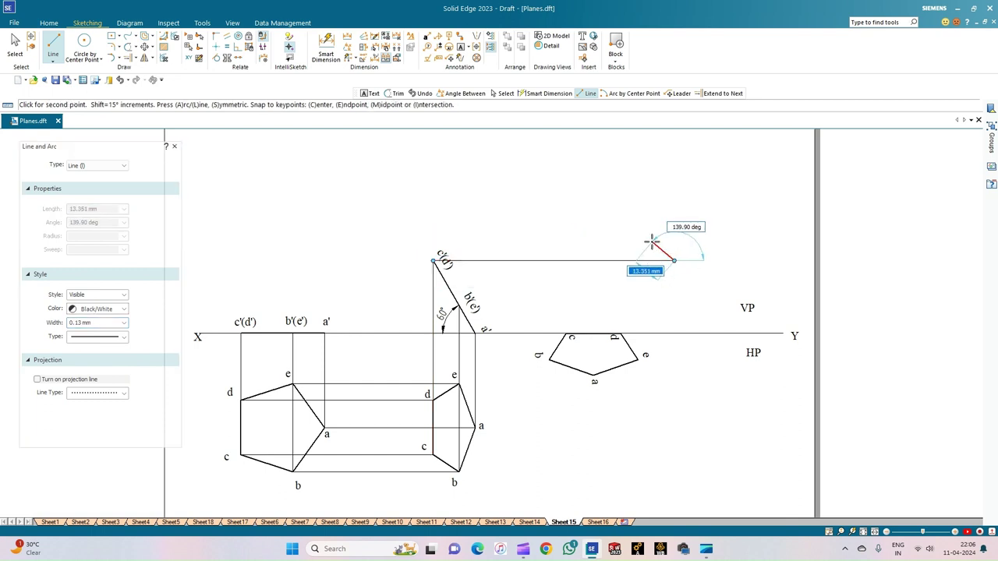
right_click(655, 234)
left_click(461, 306)
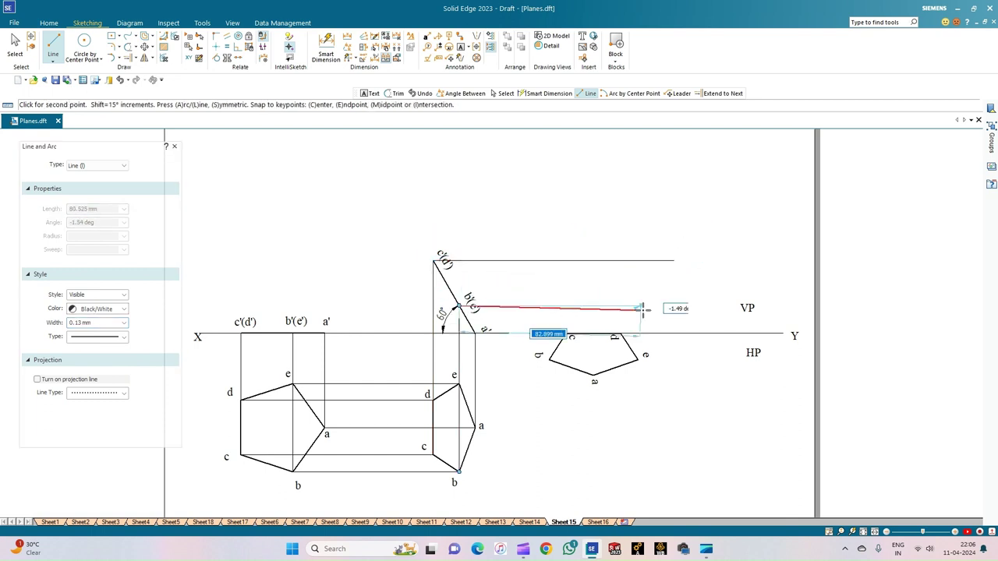
left_click(674, 305)
right_click(706, 312)
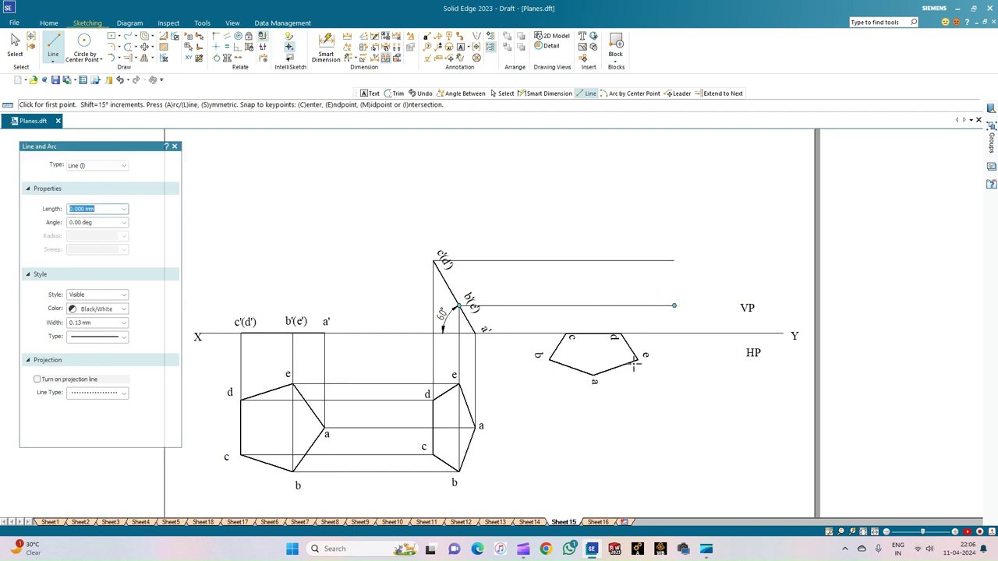
Draw vertical projectors from corners a, e, b, c and d up to XY and the horizontals
left_click(594, 378)
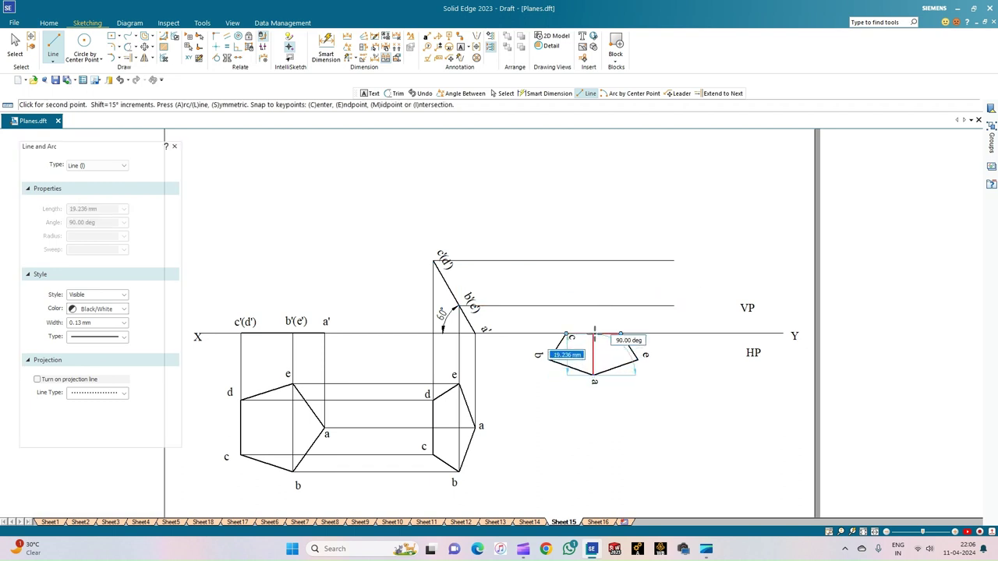
left_click(594, 336)
right_click(640, 382)
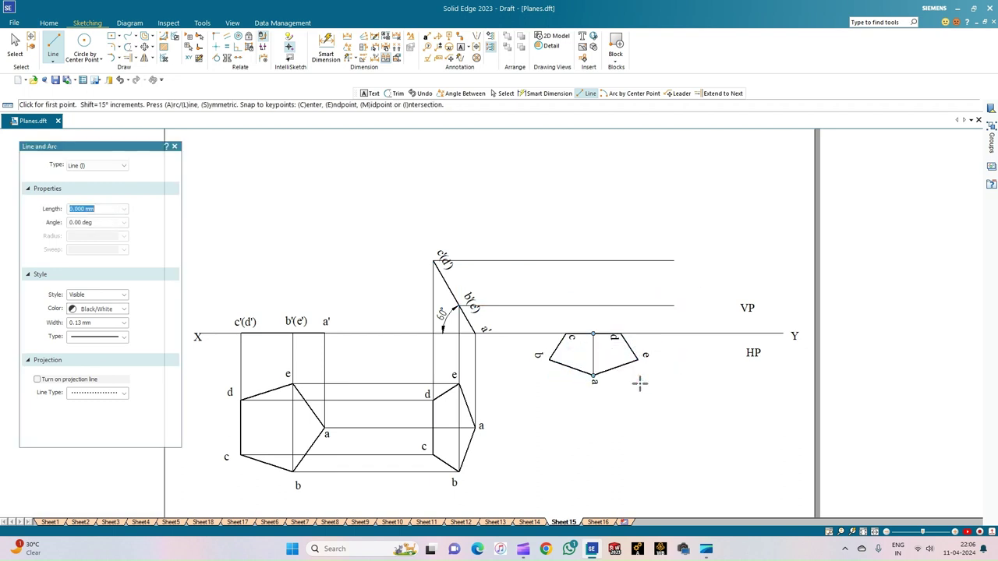
left_click(638, 358)
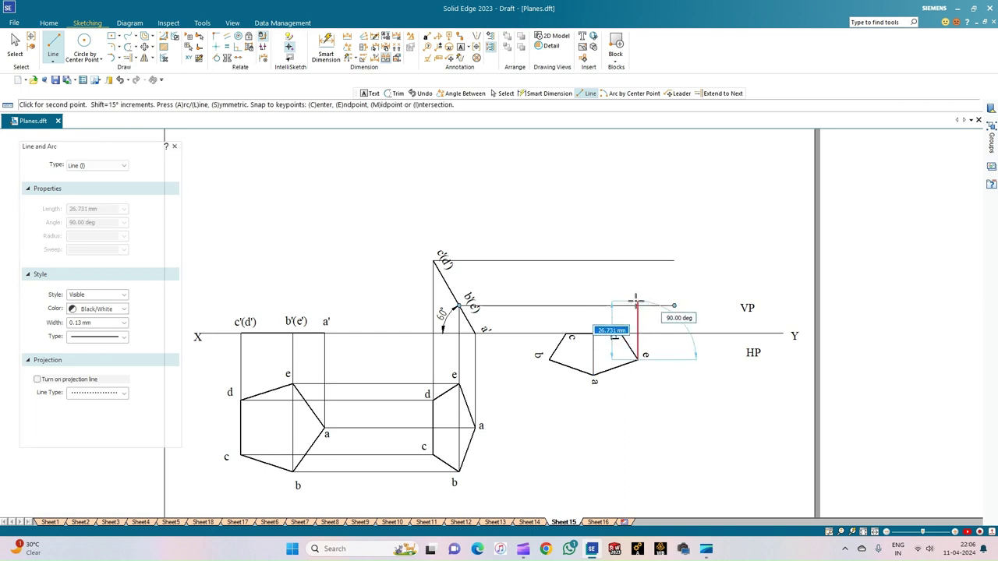
left_click(638, 306)
right_click(644, 315)
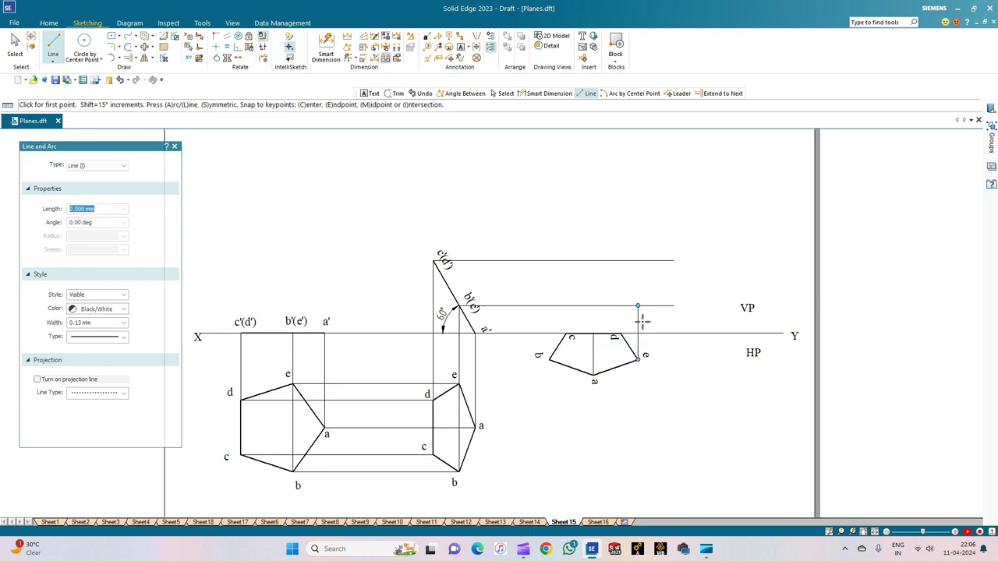
left_click(549, 359)
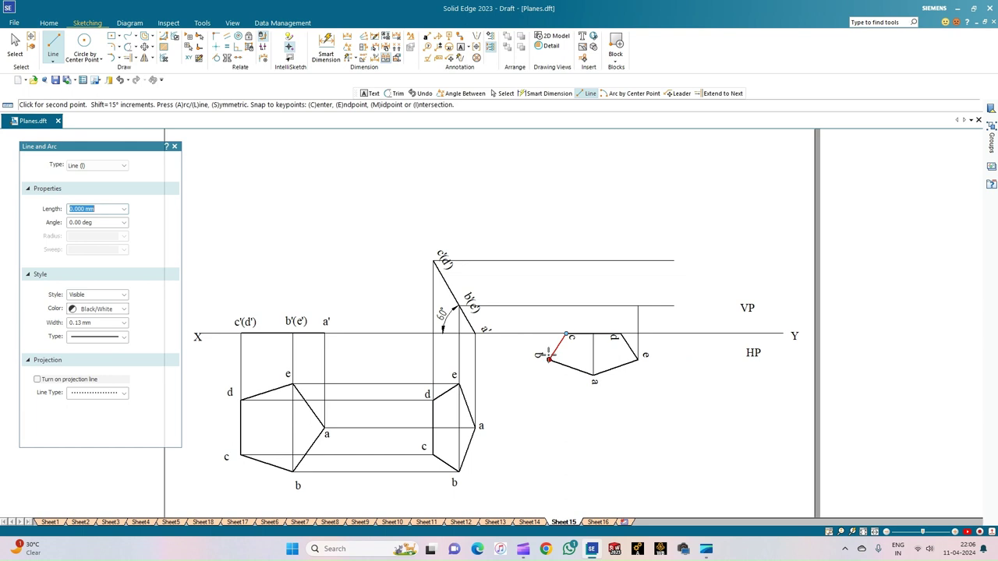
left_click(549, 306)
right_click(570, 326)
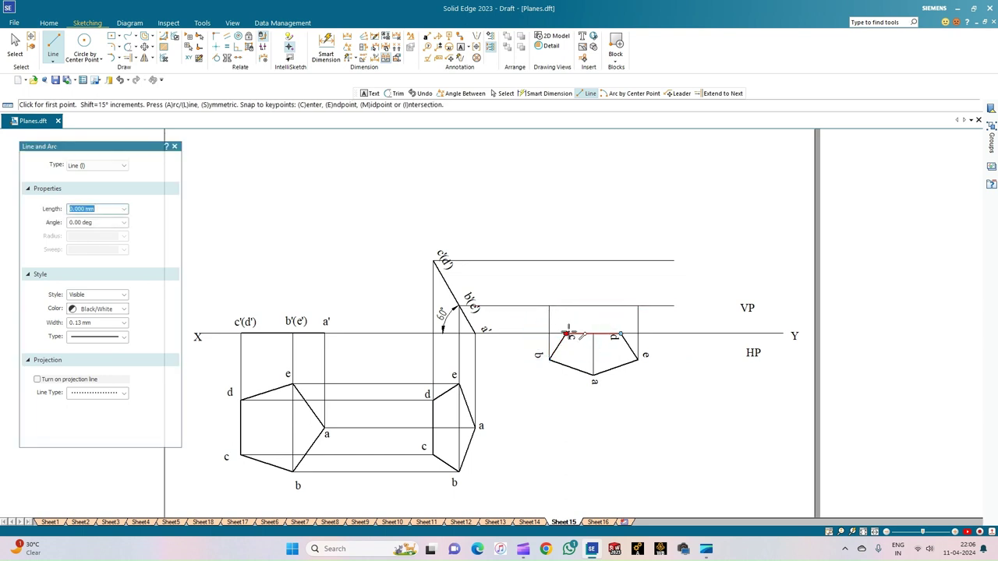
left_click(567, 333)
left_click(567, 262)
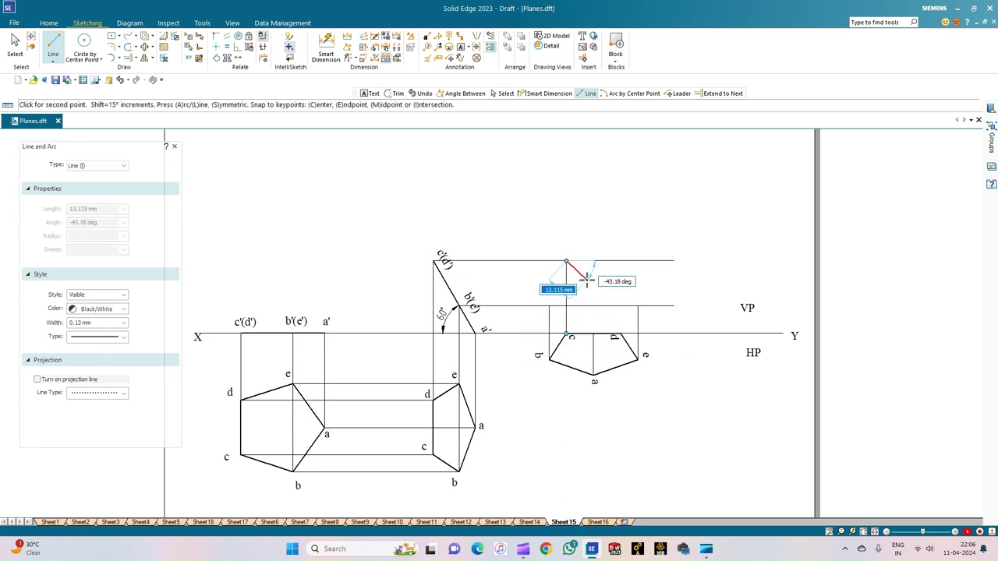
right_click(624, 328)
left_click(621, 333)
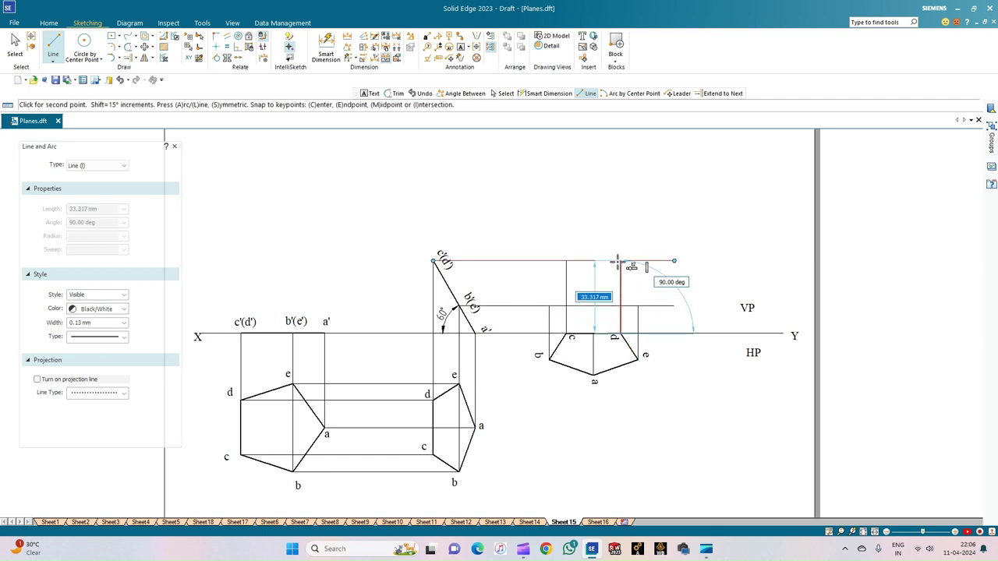
left_click(620, 262)
right_click(641, 232)
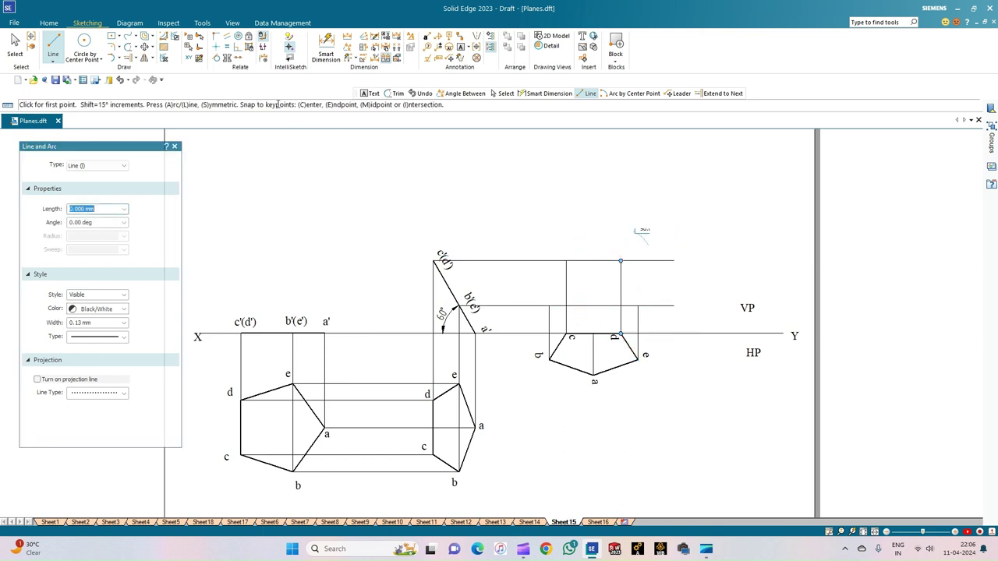
At 0.50 mm width, trace the closed front view a'–b'–c'–d'–e' through the projector intersections
left_click(123, 323)
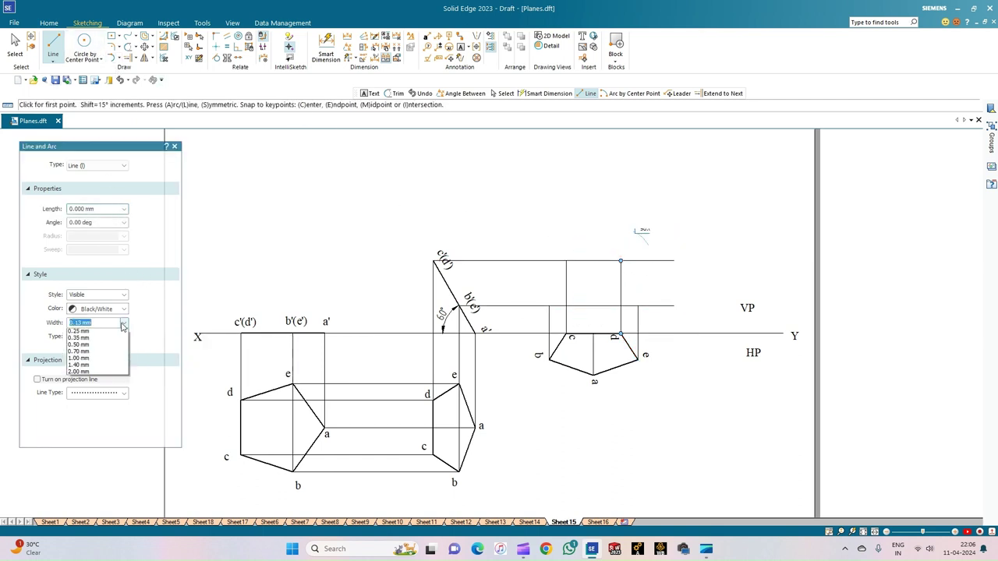
left_click(78, 360)
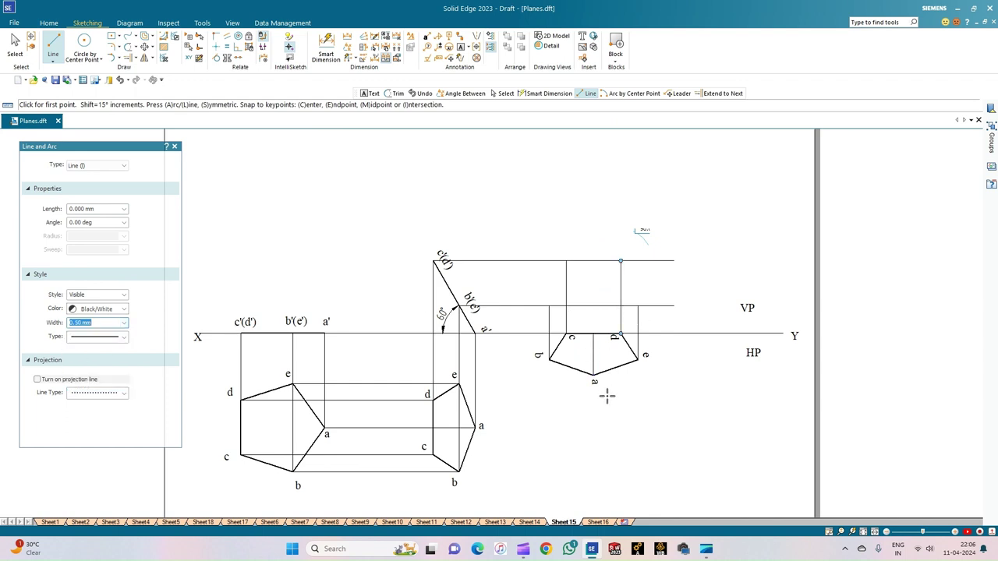
scroll(607, 394, "up", 2)
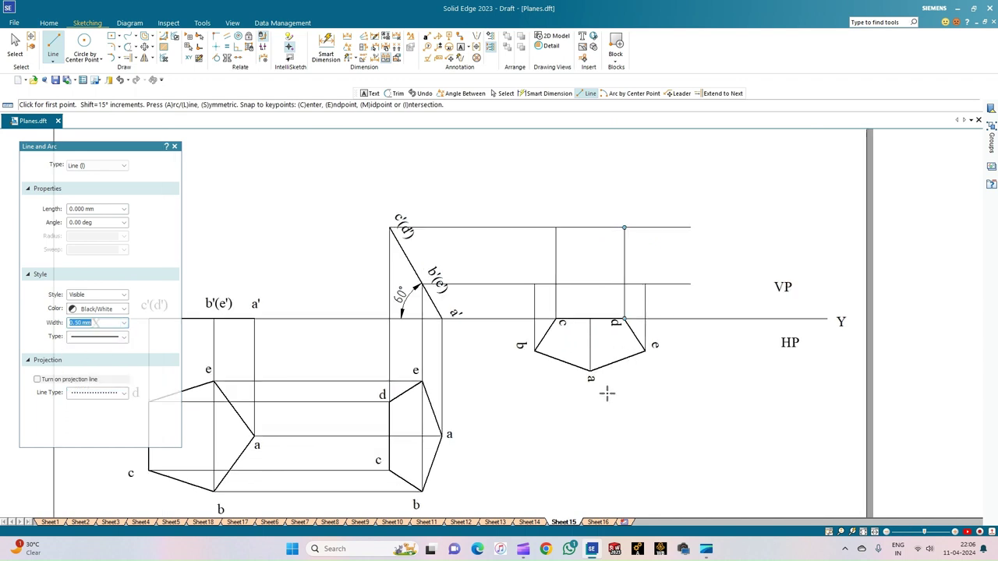
left_click(591, 319)
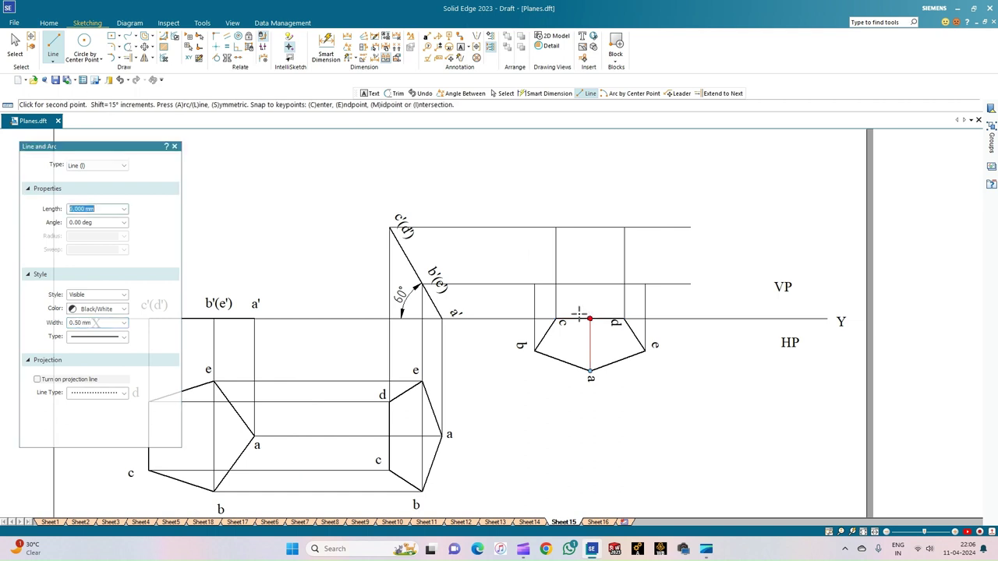
left_click(535, 285)
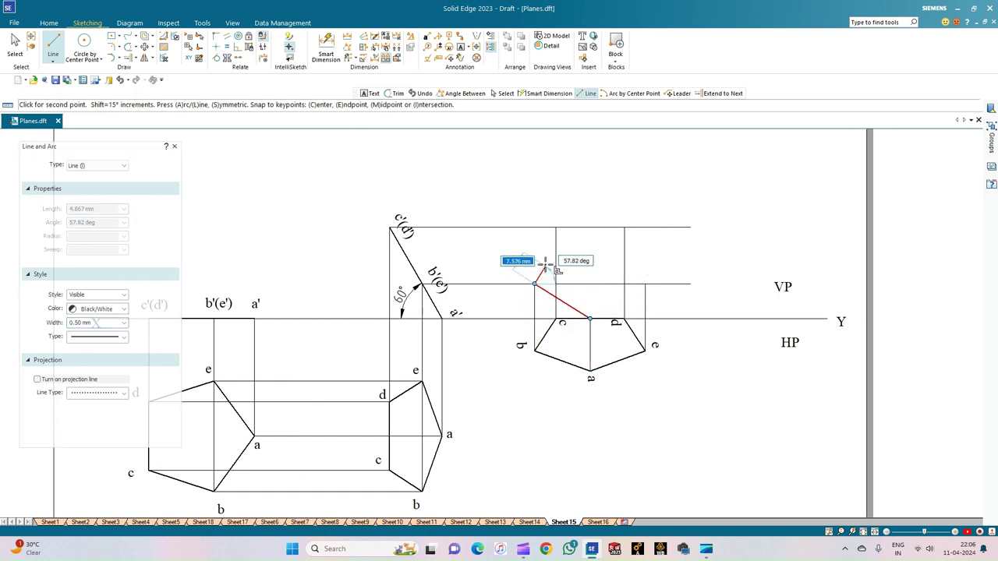
left_click(555, 227)
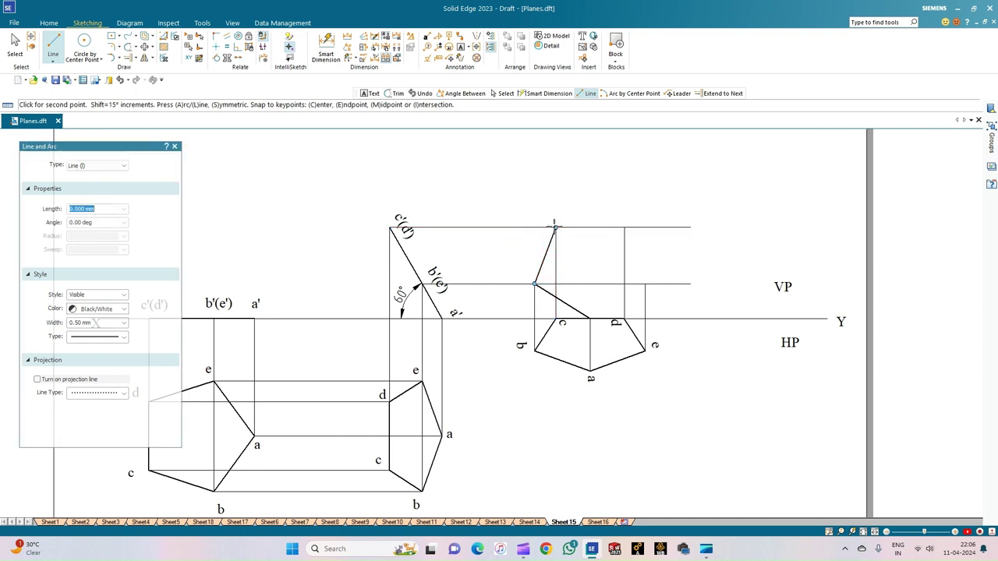
left_click(624, 227)
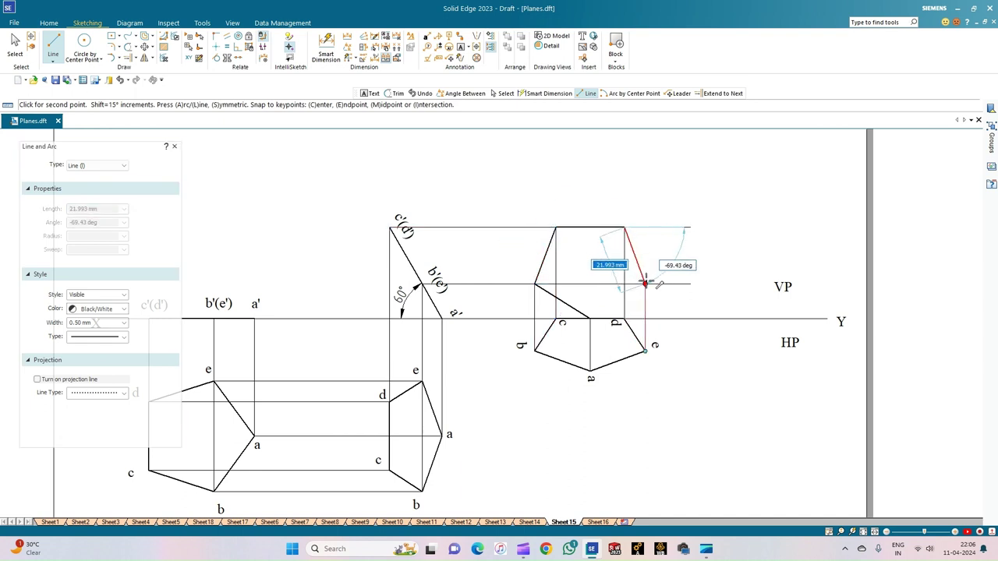
left_click(645, 284)
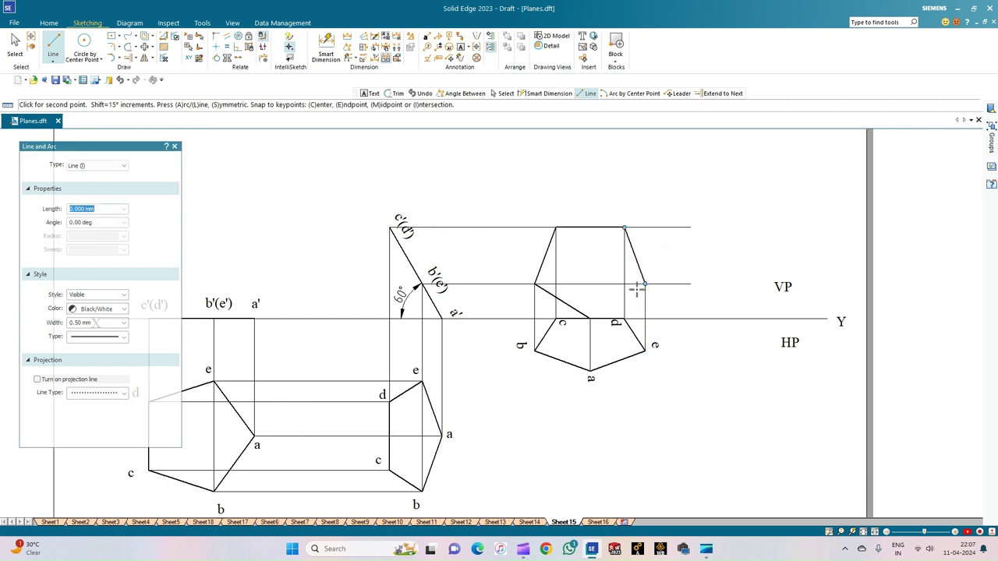
double_click(591, 318)
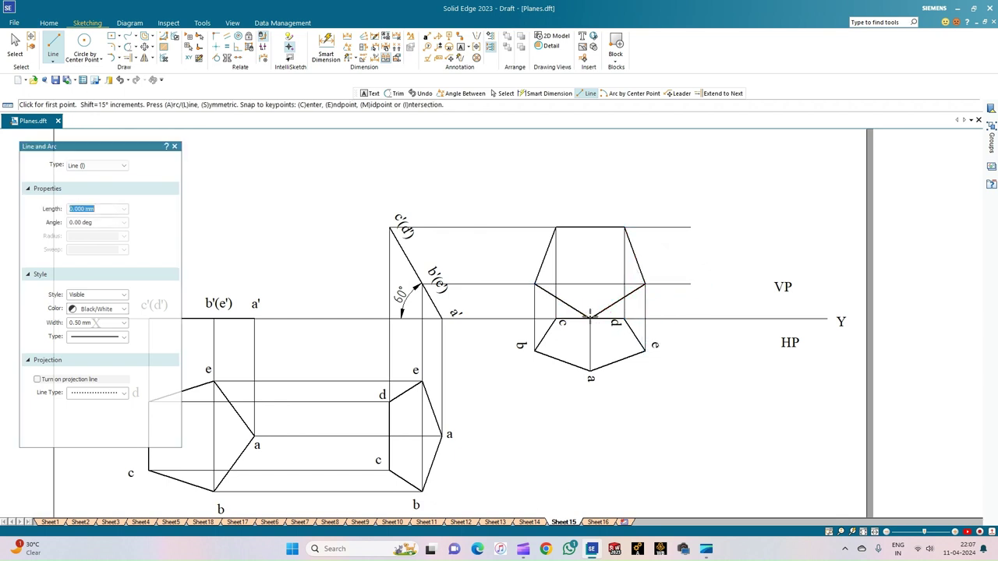
Trim the excess top projector beyond the front view and add a prime to the b' label
left_click(129, 46)
left_click(655, 227)
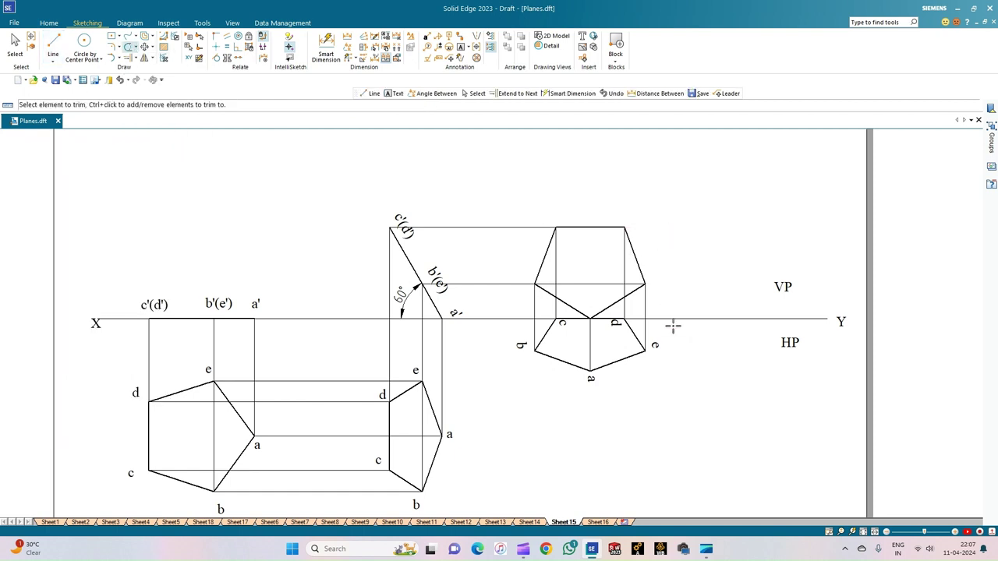
left_click(460, 47)
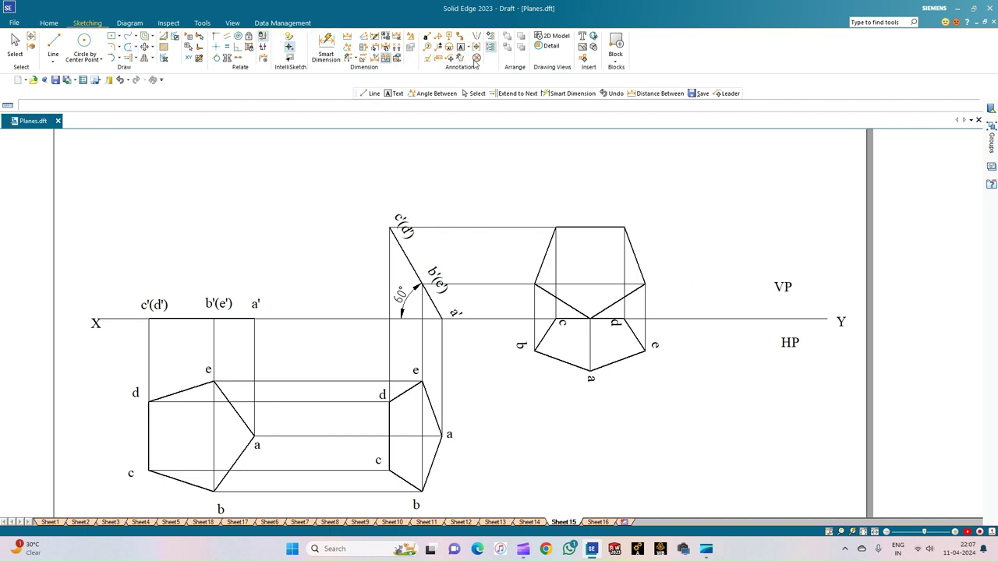
left_click(632, 203)
left_click(647, 282)
left_click(624, 209)
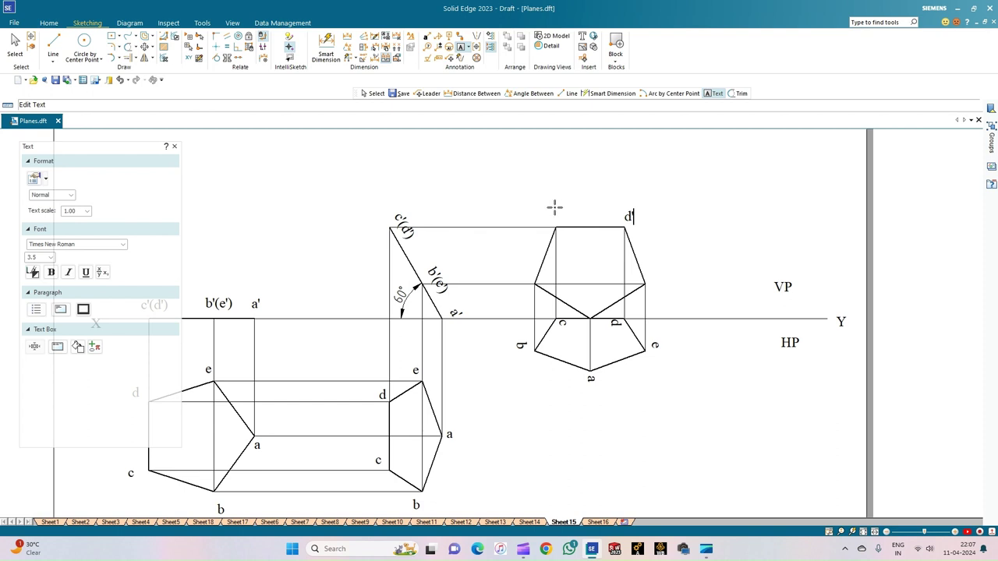
type("'")
left_click(648, 270)
Add a prime to the e' label, then fit the whole sheet in view
left_click(644, 256)
type("'")
left_click(585, 291)
left_click(585, 293)
scroll(583, 311, "up", 6)
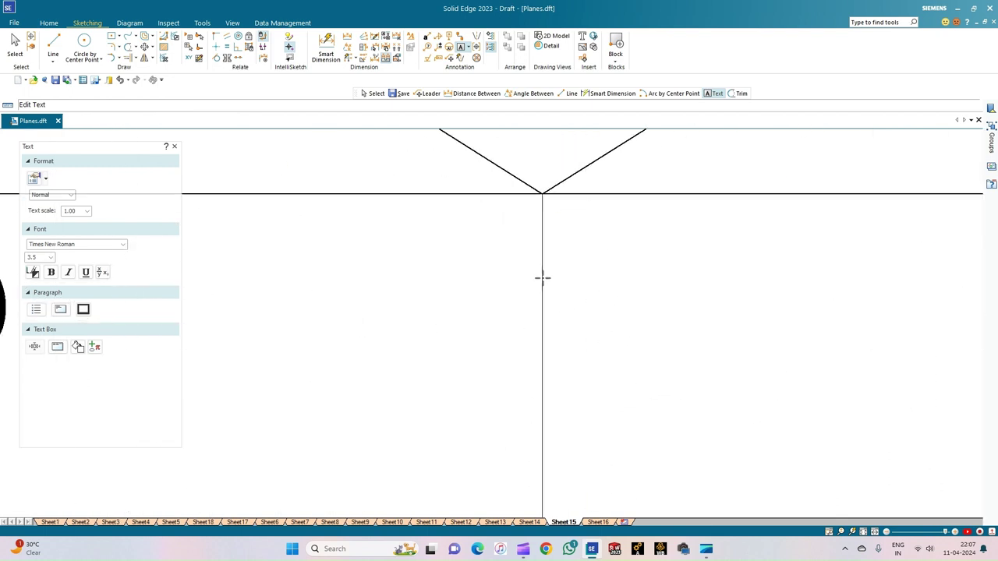
scroll(542, 218, "up", 4)
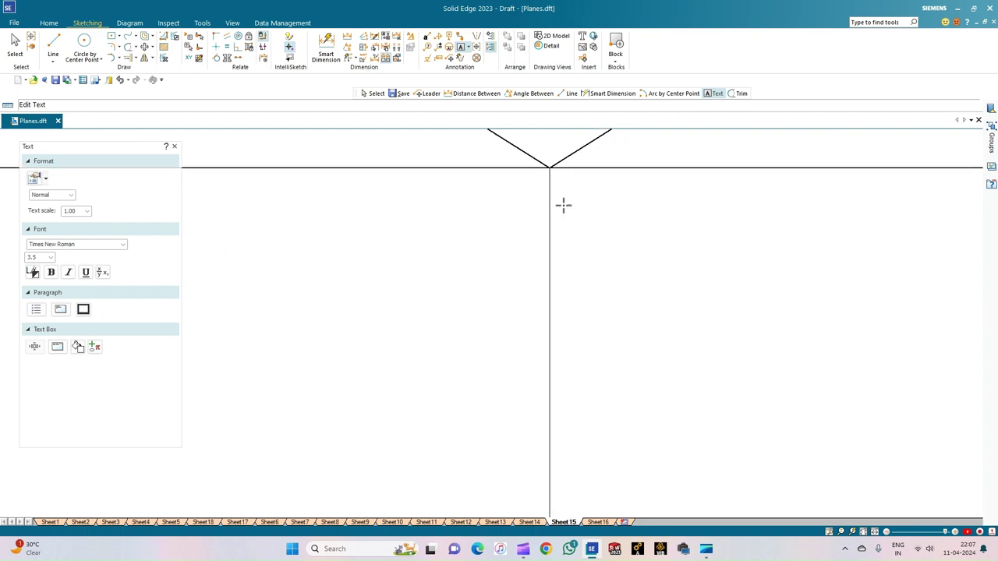
scroll(563, 211, "up", 2)
scroll(564, 220, "down", 5)
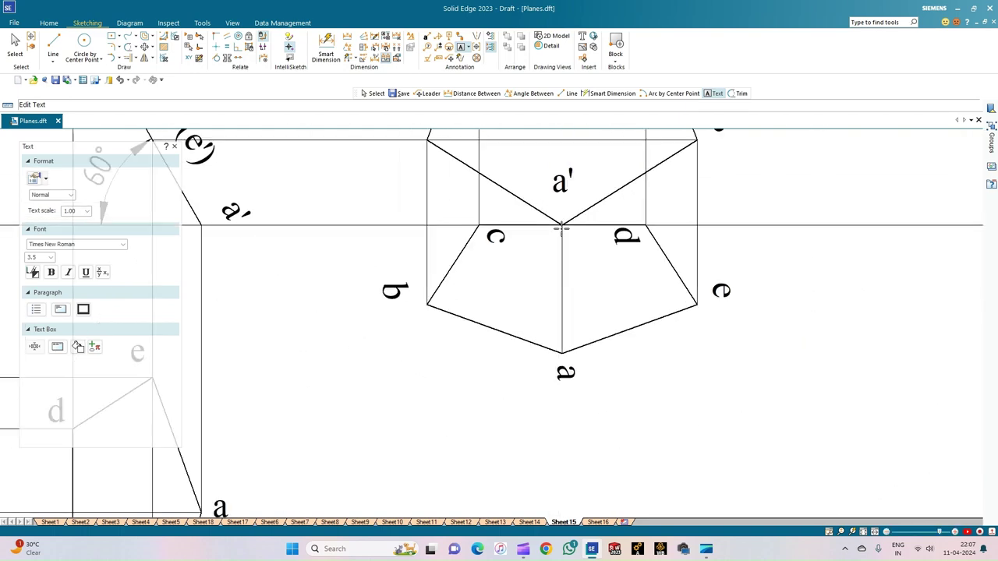
left_click(863, 532)
scroll(555, 390, "up", 2)
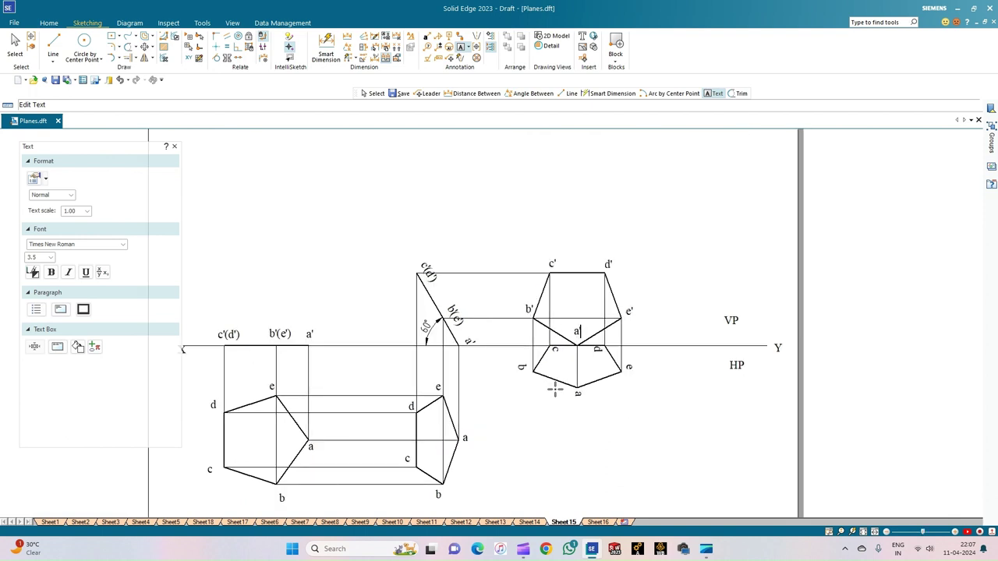
Start the Leader command and set its colour to Black
type("'")
left_click(450, 58)
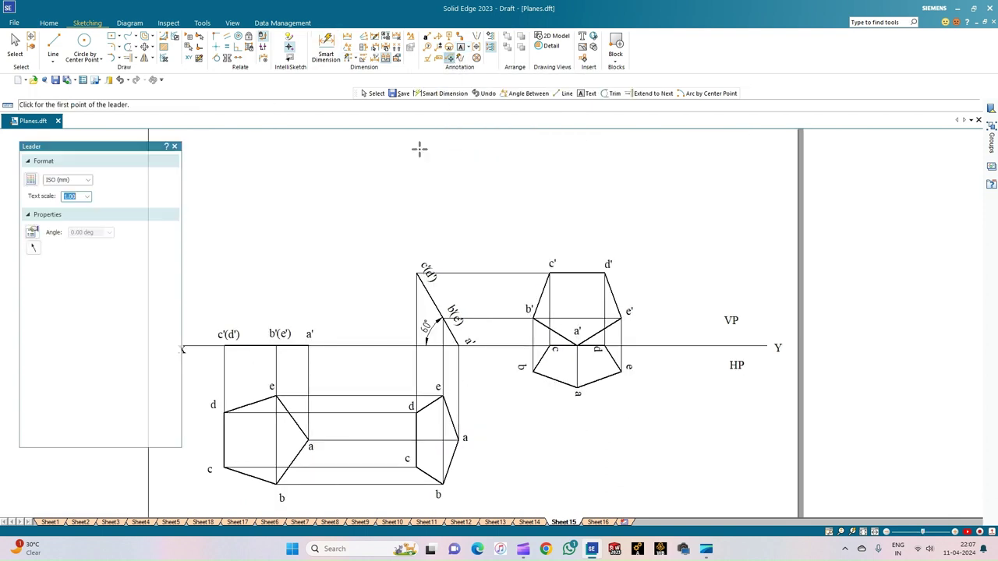
left_click(32, 231)
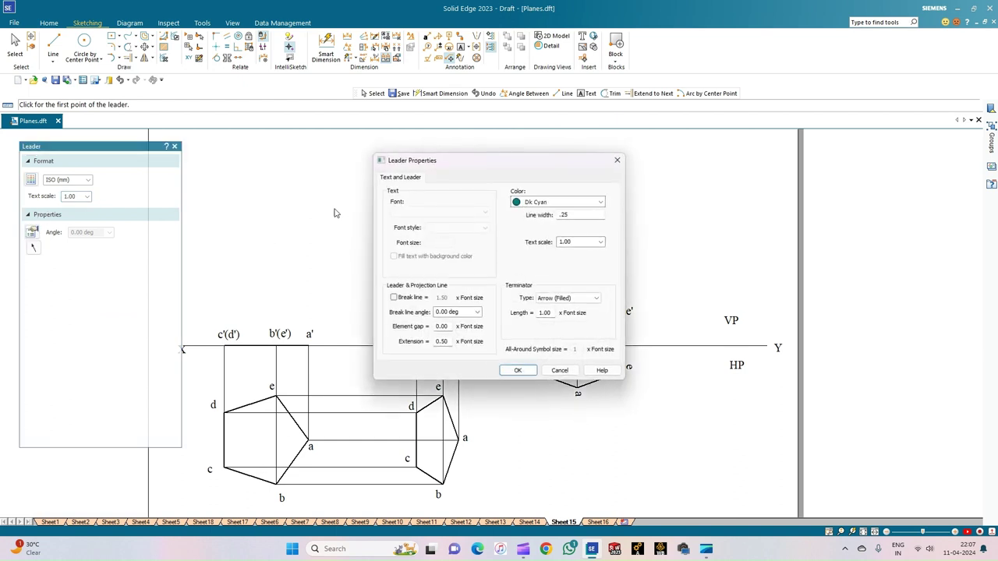
left_click(546, 203)
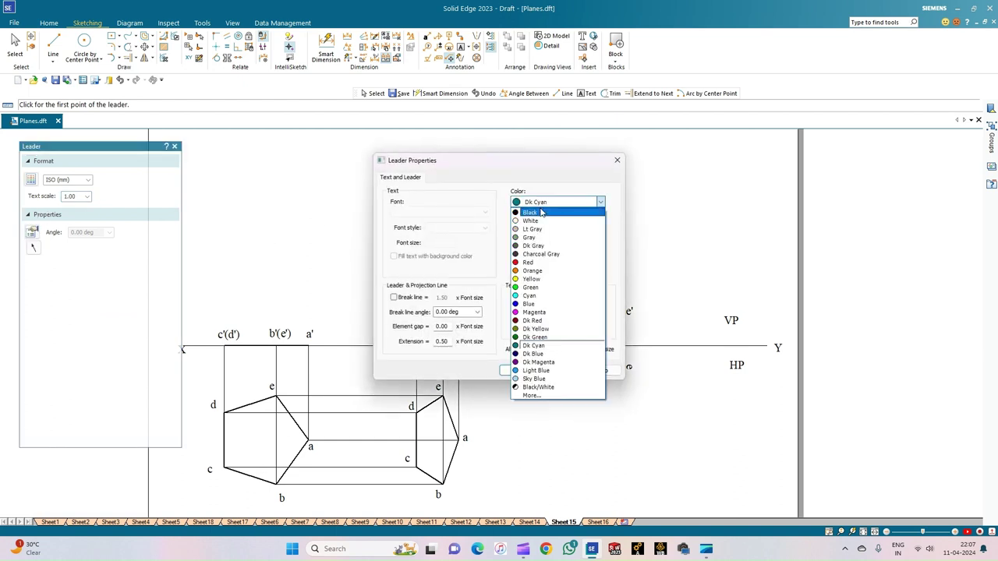
left_click(546, 212)
left_click(516, 374)
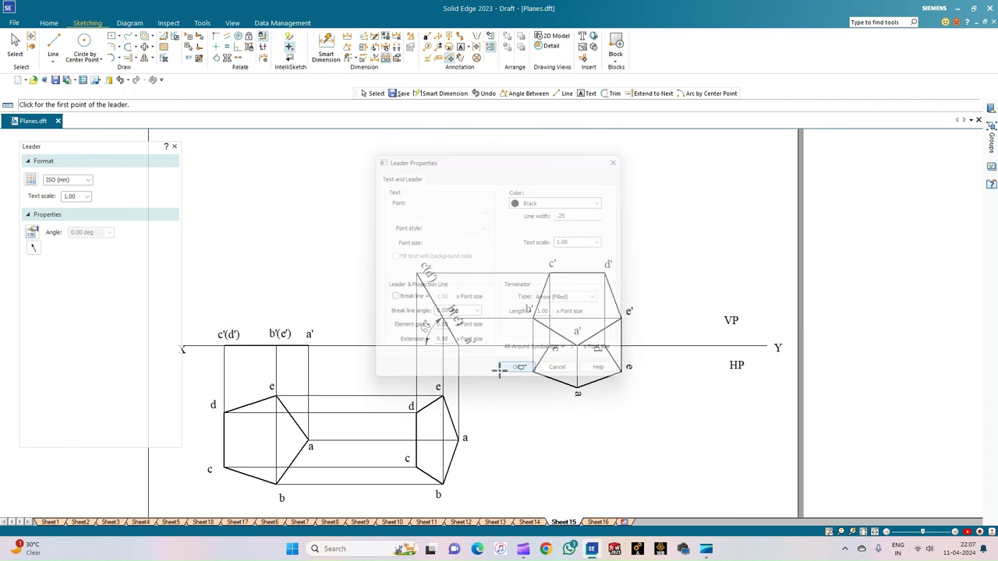
Add arrows on the a', b'(e') and c'(d') projectors
left_click(308, 373)
left_click(308, 383)
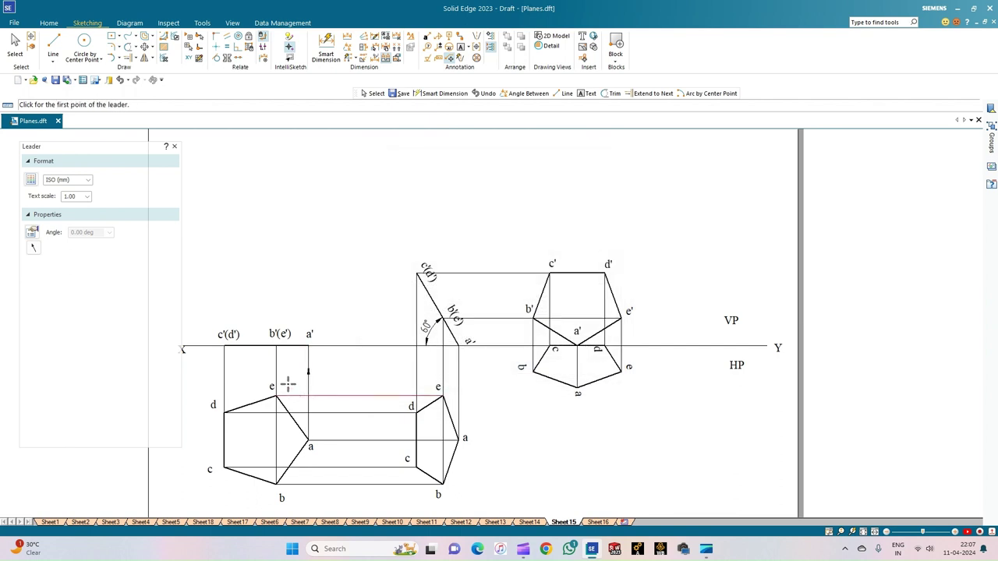
left_click(277, 367)
left_click(277, 373)
left_click(225, 373)
left_click(225, 364)
Add arrows on the horizontal e–e, d–d, a–a, c–c and b–b projectors
left_click(376, 396)
left_click(368, 397)
left_click(375, 414)
left_click(357, 414)
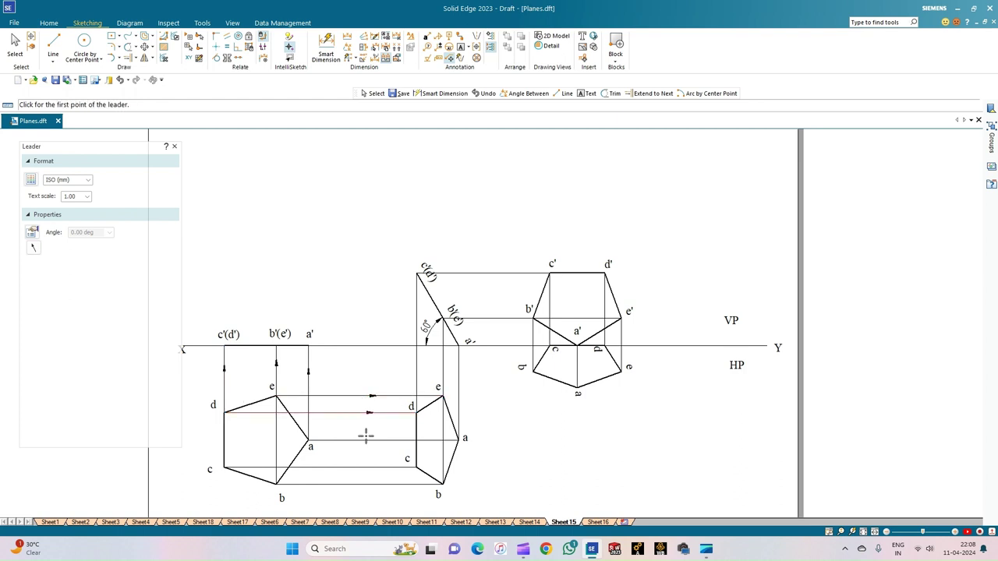
left_click(368, 441)
left_click(355, 442)
left_click(376, 468)
left_click(357, 468)
left_click(376, 483)
left_click(357, 484)
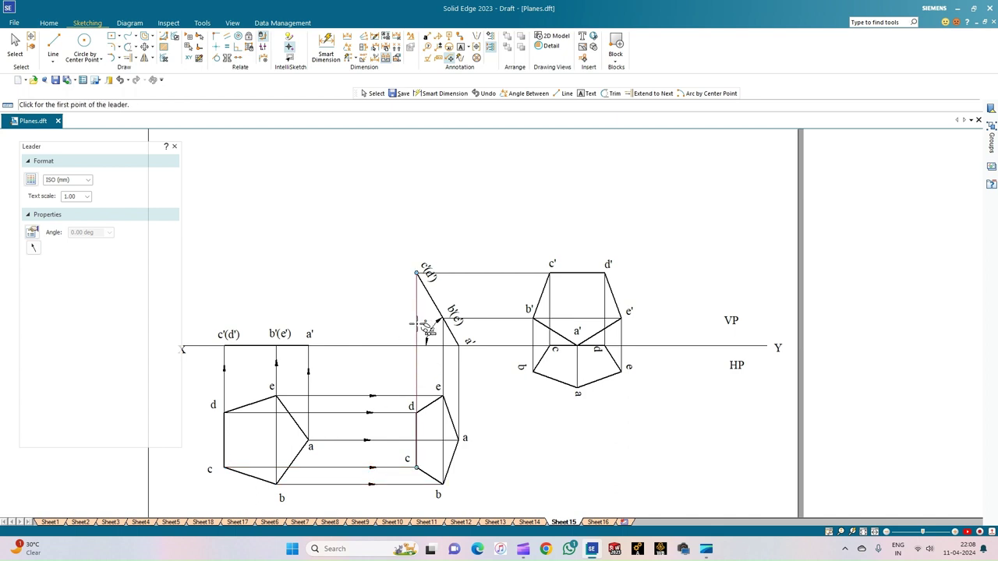
Add three downward arrows on vertical projectors, plus arrows on the c'–d' and b'–e' projectors
left_click(417, 372)
left_click(416, 350)
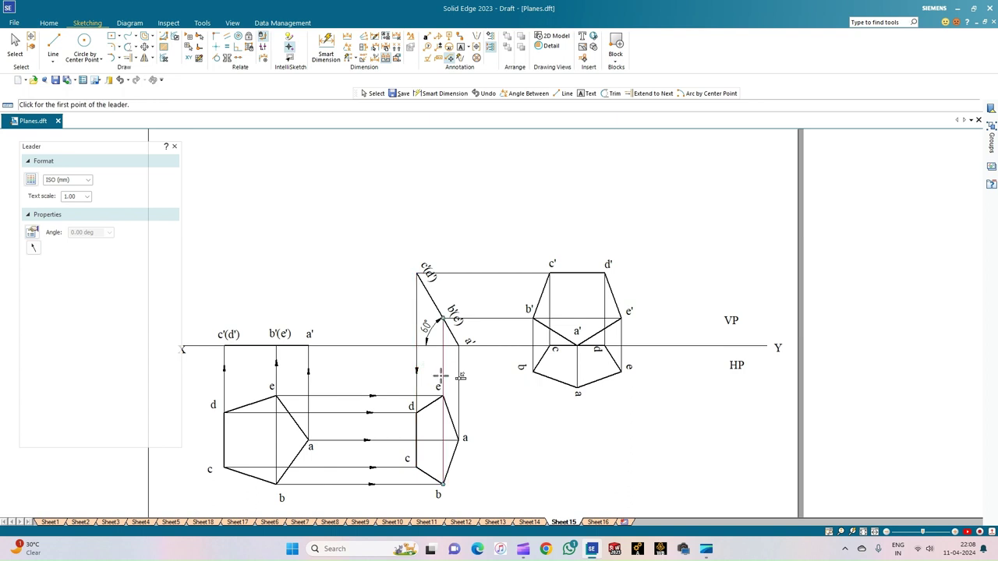
left_click(443, 371)
left_click(443, 351)
left_click(458, 386)
left_click(459, 363)
left_click(502, 273)
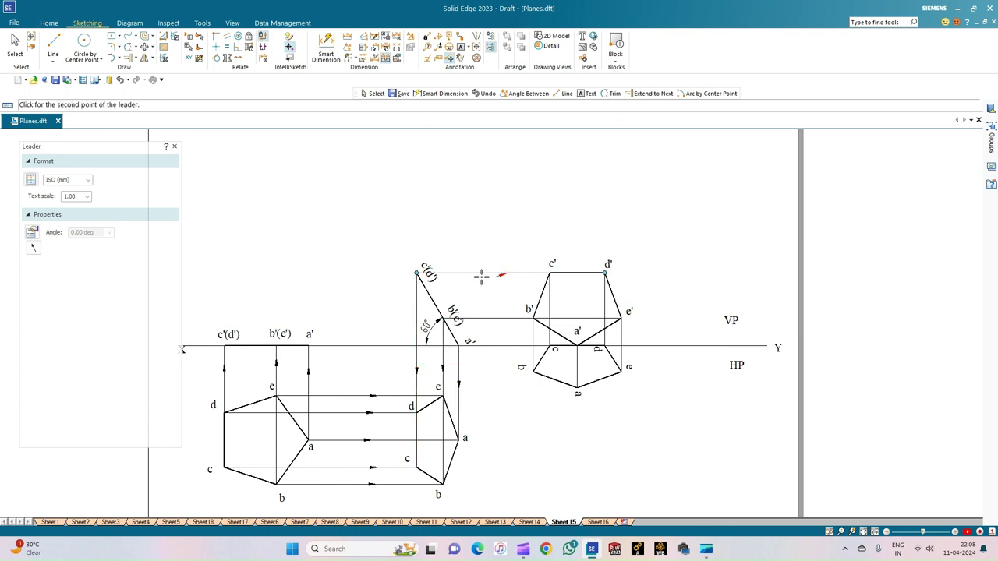
left_click(481, 273)
left_click(506, 318)
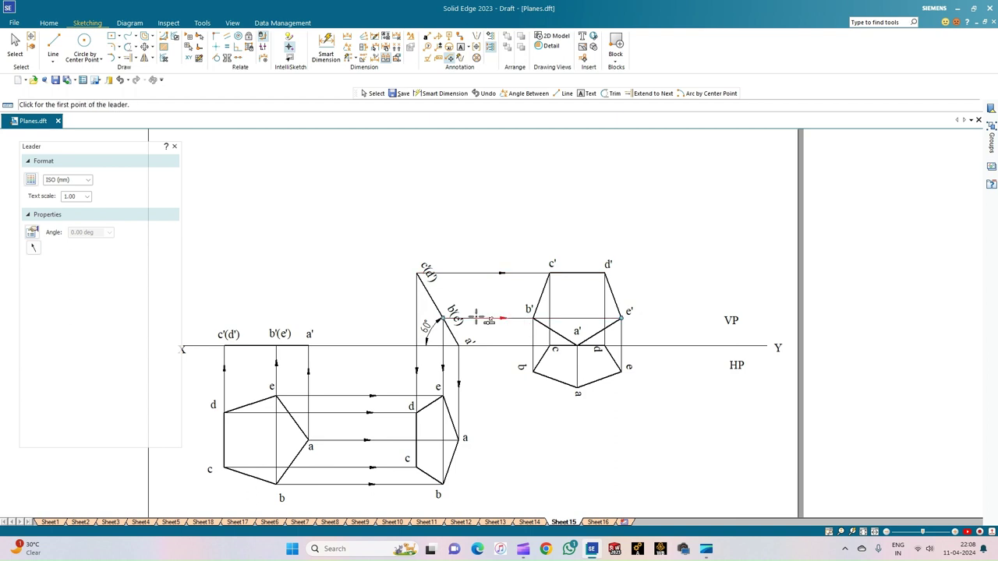
left_click(532, 348)
Add arrows on the c–c', d–d', e and a'–a projectors and near edge d'–e'
left_click(549, 301)
left_click(550, 316)
left_click(610, 290)
left_click(615, 293)
left_click(608, 297)
left_click(625, 309)
left_click(605, 298)
left_click(606, 316)
left_click(622, 337)
left_click(623, 354)
left_click(578, 359)
left_click(577, 383)
Drag the c'(d') label slightly up and left, then zoom to review the drawing
left_click(14, 45)
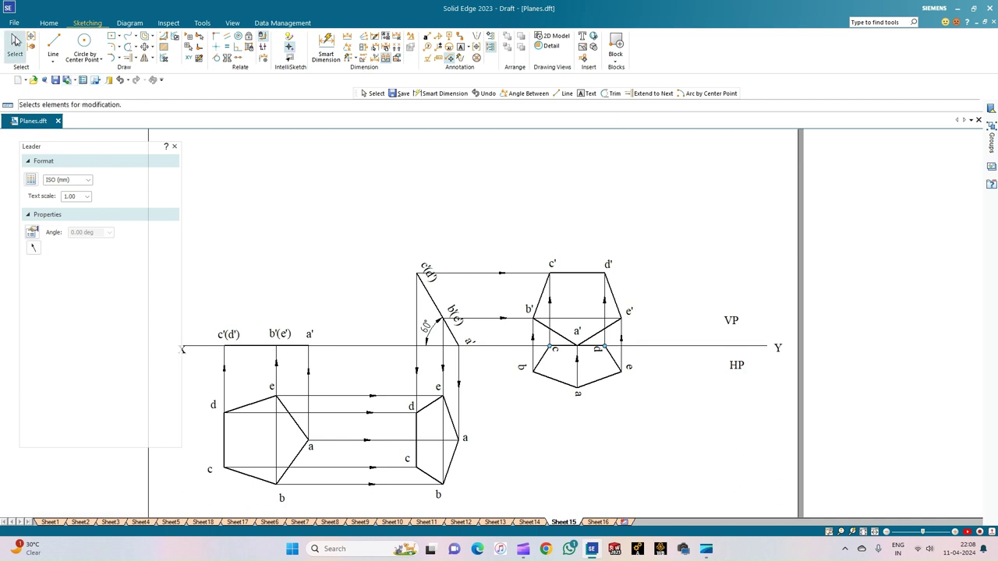
mouse_move(422, 258)
left_mouse_down()
mouse_move(403, 236)
mouse_move(410, 244)
left_mouse_up()
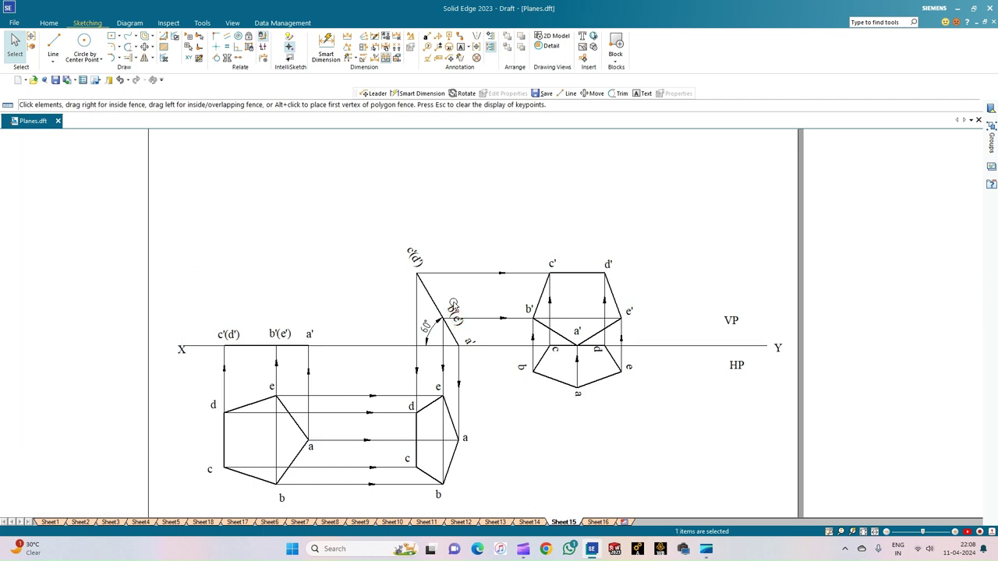
left_click(450, 304)
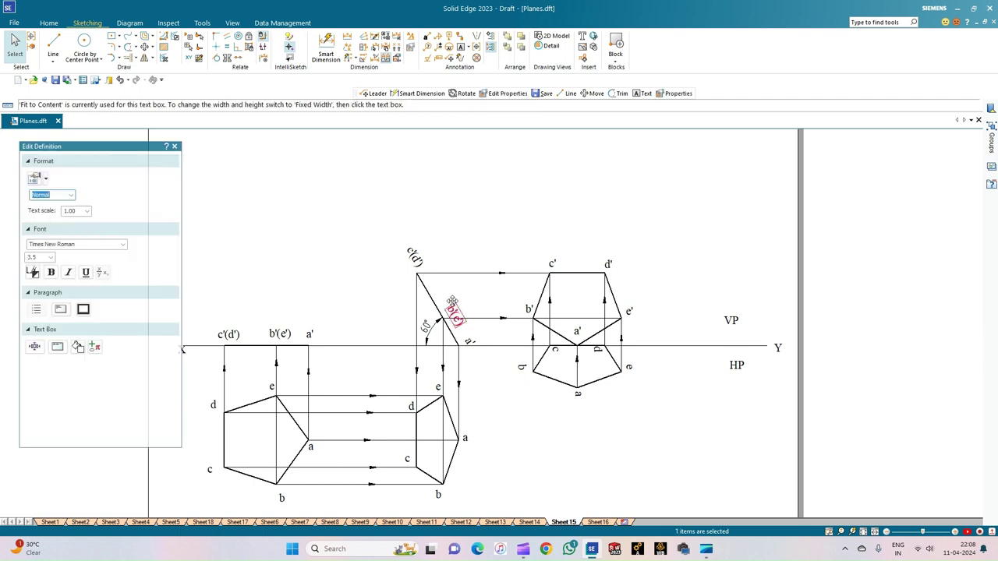
left_click(468, 235)
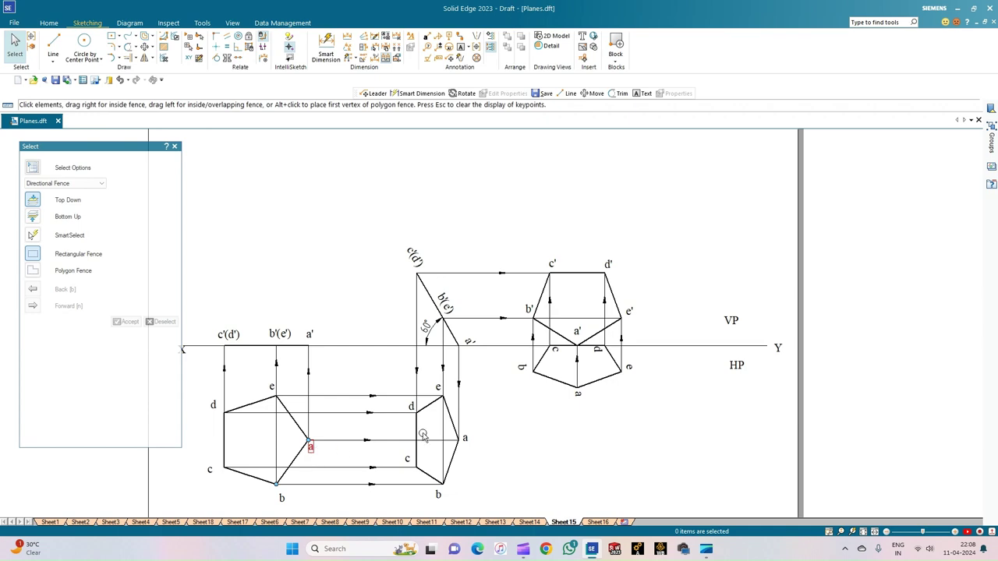
scroll(575, 342, "up", 5)
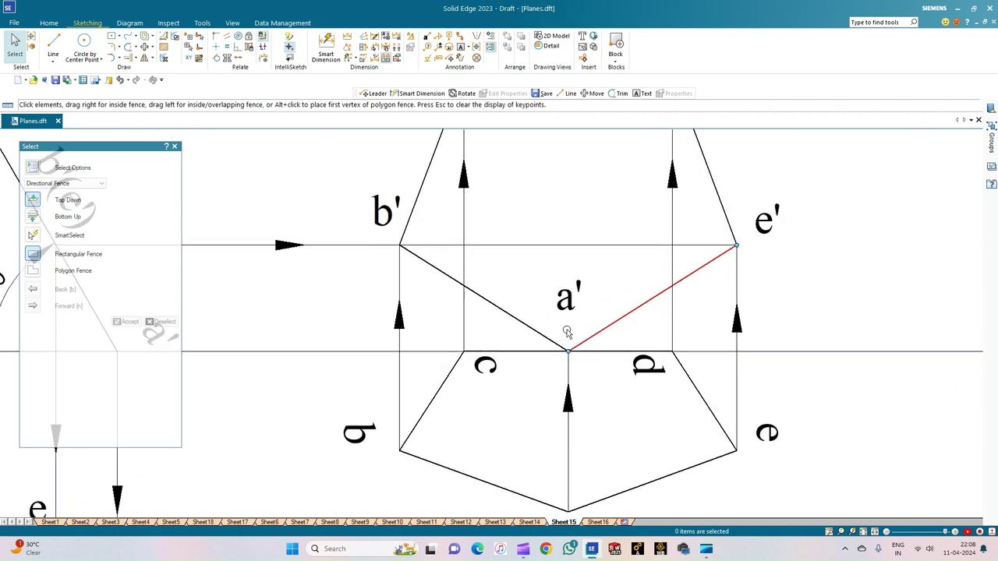
scroll(568, 334, "down", 5)
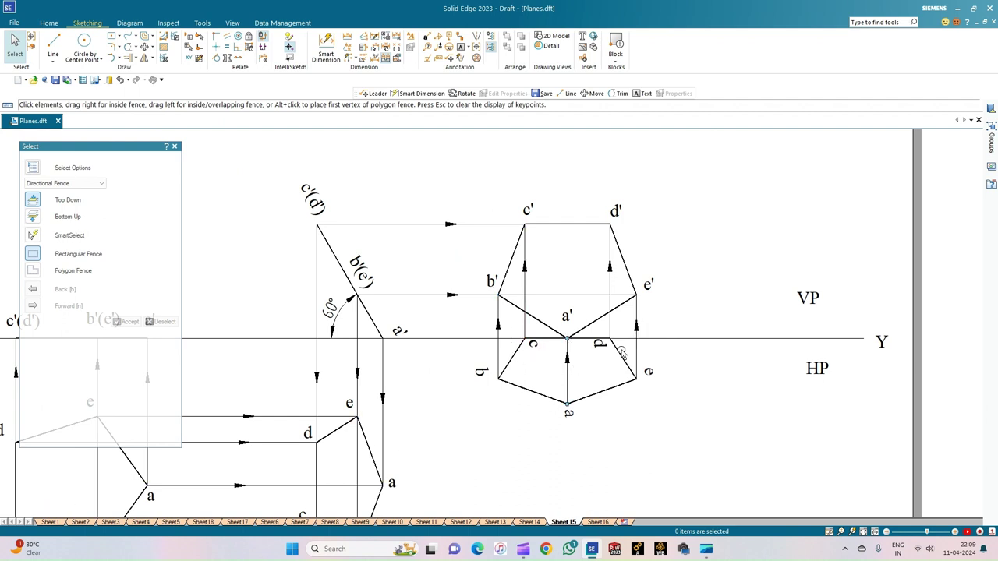
scroll(550, 321, "down", 3)
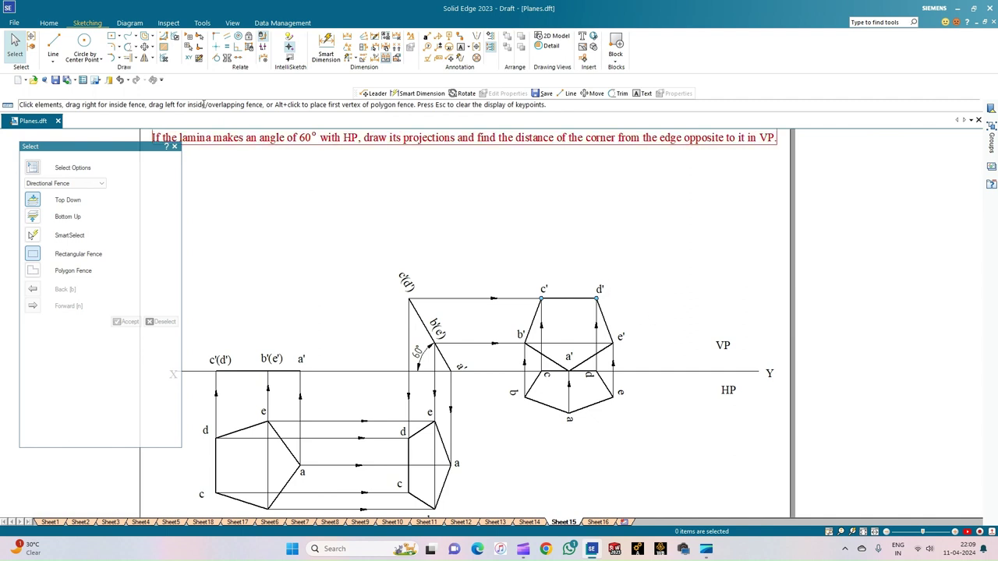
Dimension the 33.32 distance from corner a' to edge c'd' beside the front view
left_click(348, 37)
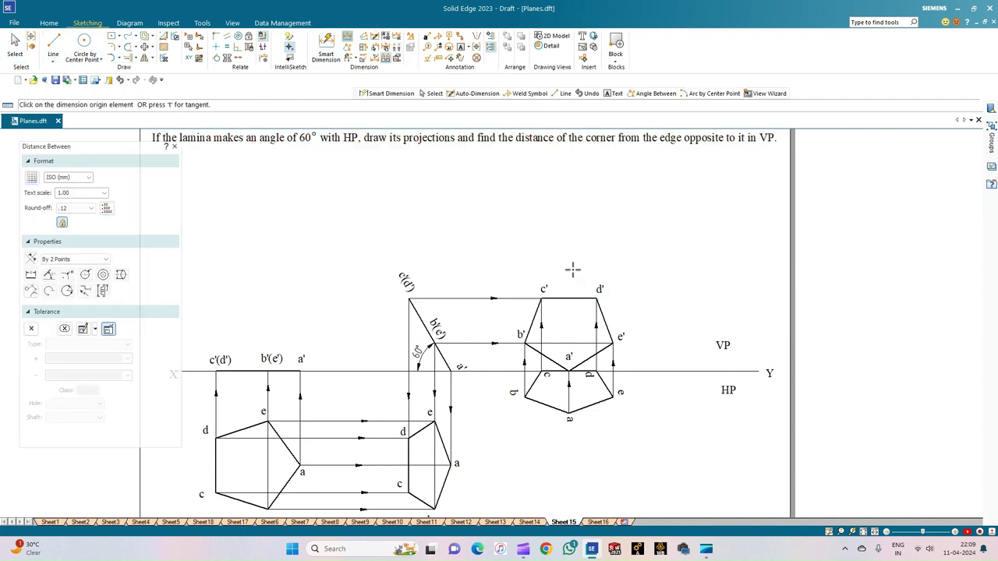
left_click(570, 372)
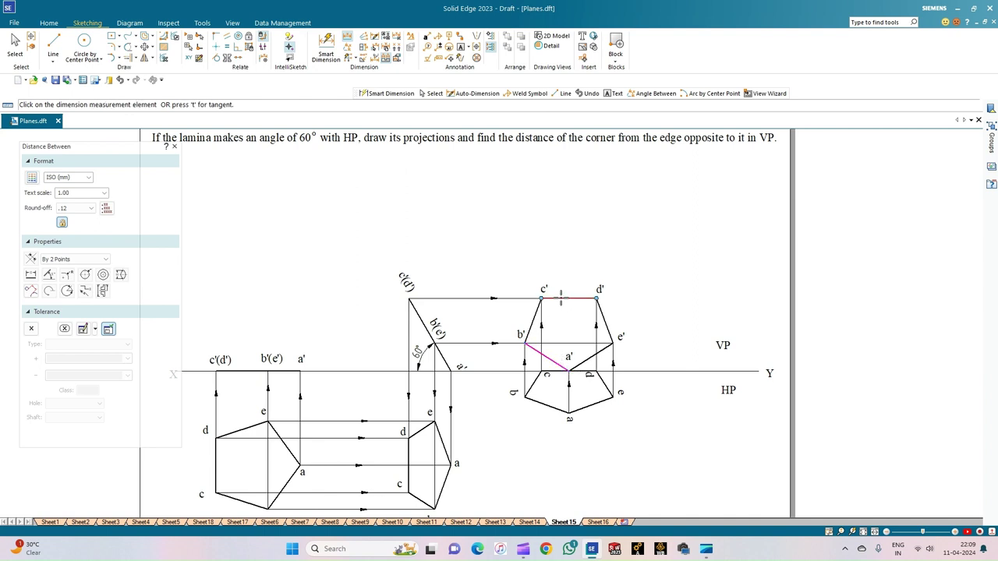
left_click(568, 298)
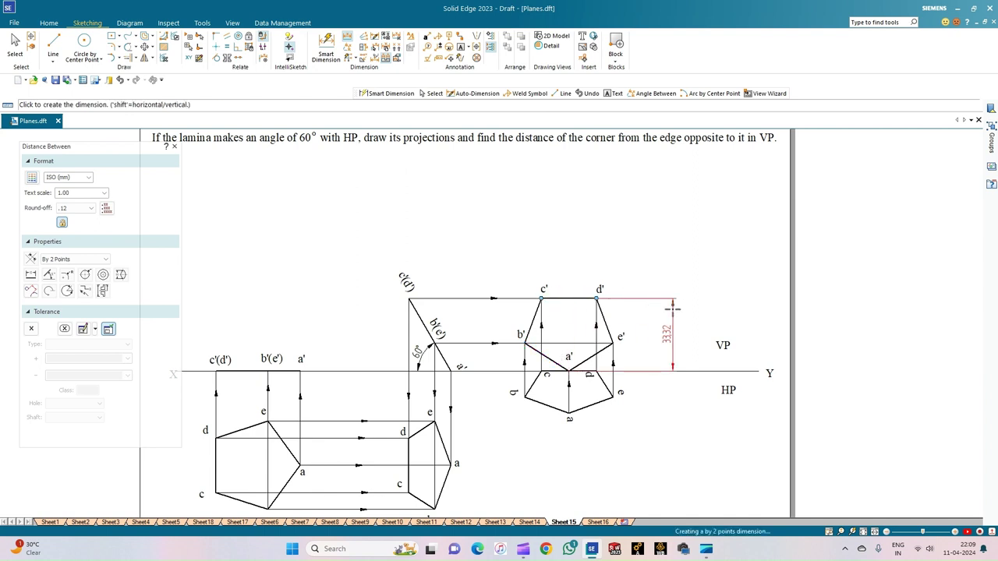
left_click(672, 309)
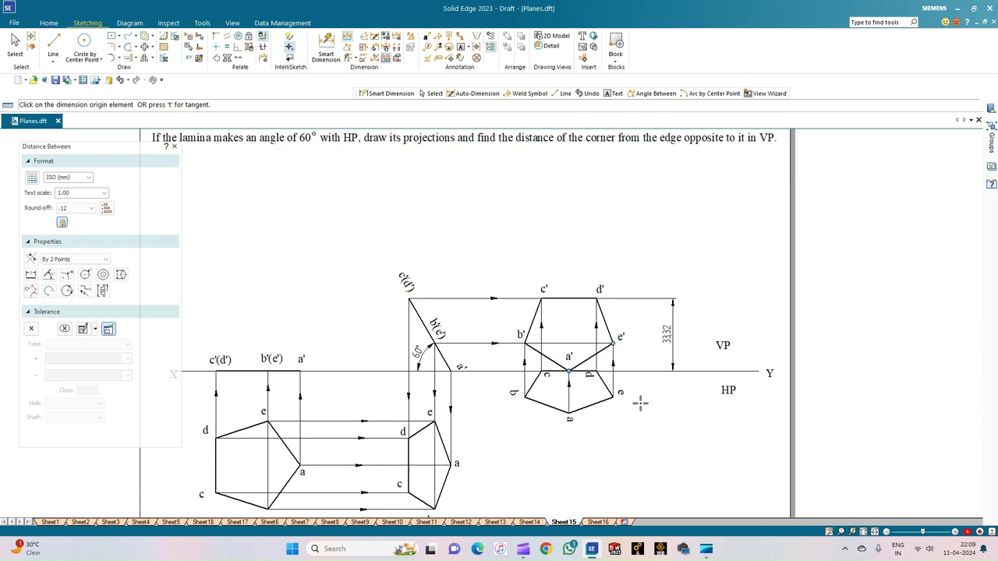
Dimension edge d–c as 25, placed beside the edge
left_click(325, 45)
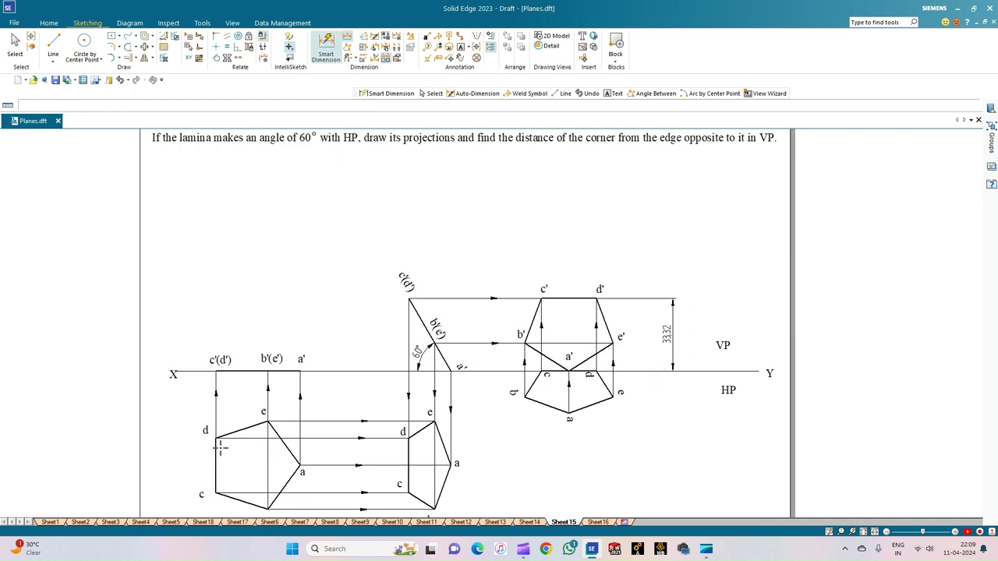
left_click(216, 462)
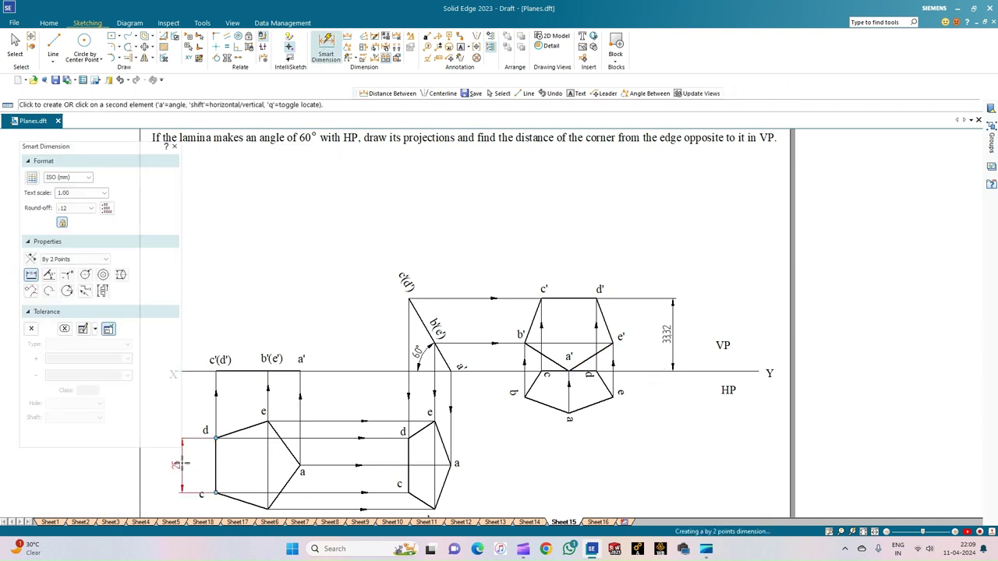
left_click(185, 468)
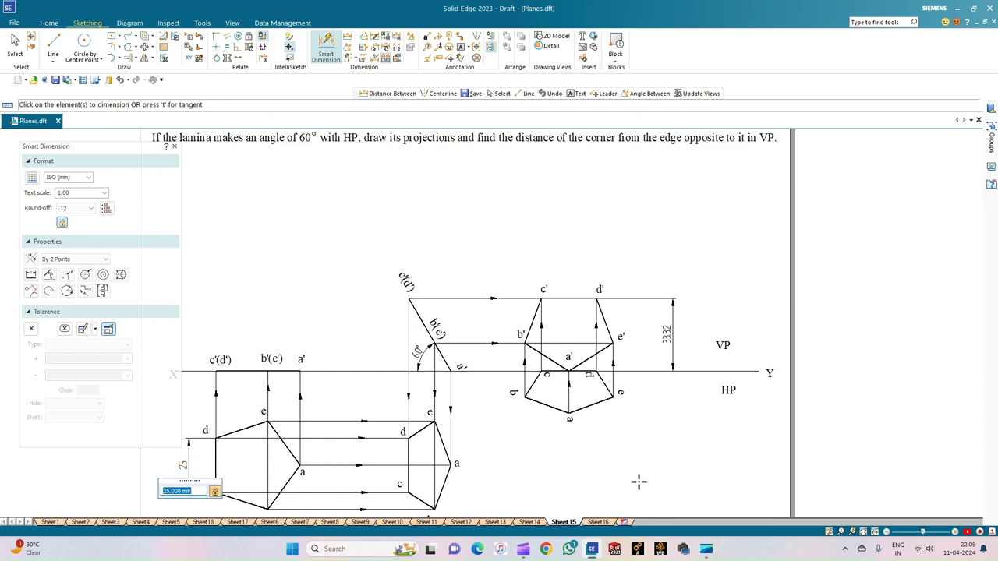